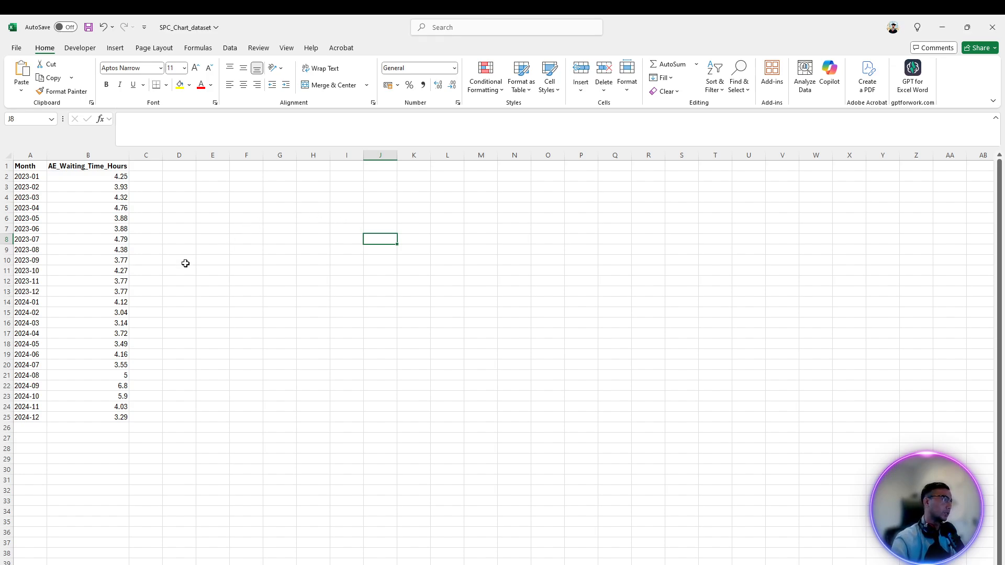
{"action": "left_click", "coordinate": [38, 268]}
{"action": "left_click", "coordinate": [49, 362]}
{"action": "left_click", "coordinate": [139, 205]}
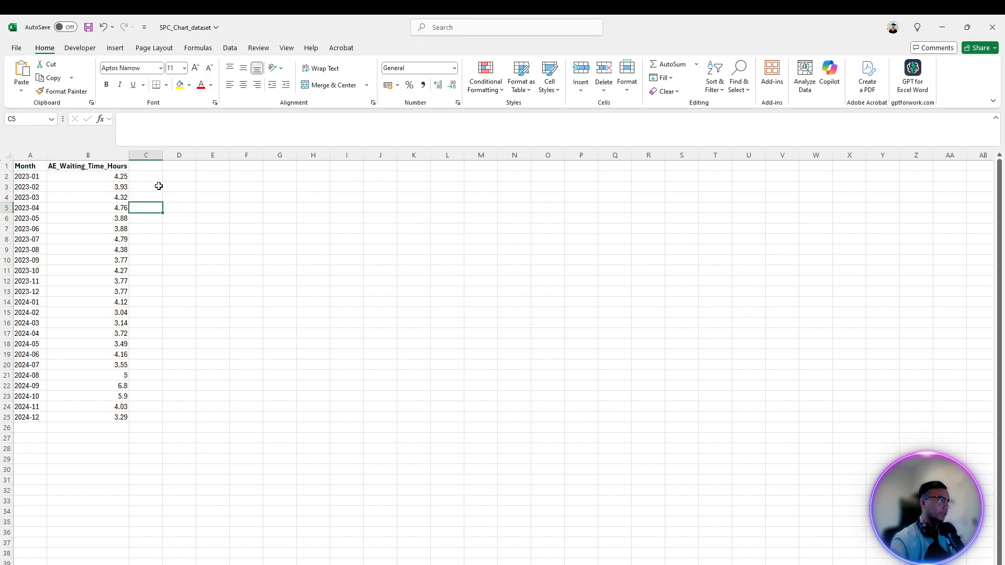
Step: Switch to the PowerPoint slide show and review the slide on the components of an SPC chart
{"action": "key", "text": "alt+Tab"}
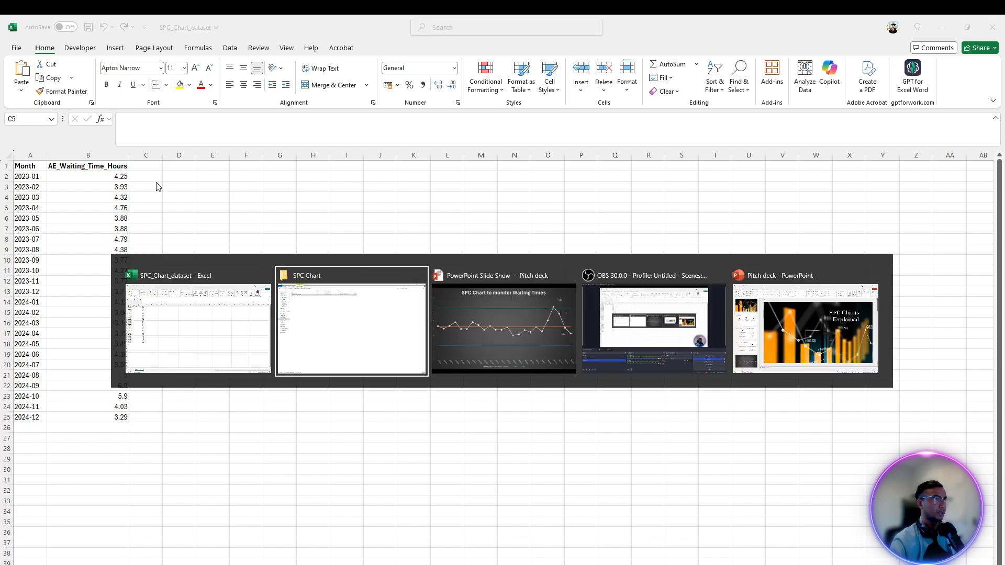
{"action": "key", "text": "alt+Tab"}
{"action": "key", "text": "alt+Tab"}
{"action": "key", "text": "alt+Tab"}
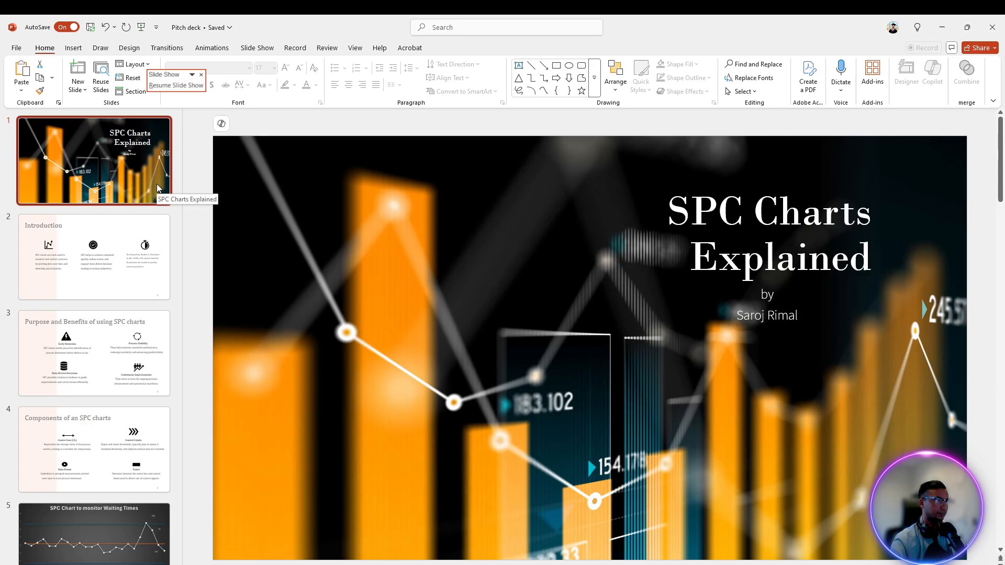
{"action": "key", "text": "alt+Tab"}
{"action": "key", "text": "alt+Tab"}
{"action": "key", "text": "alt+Tab"}
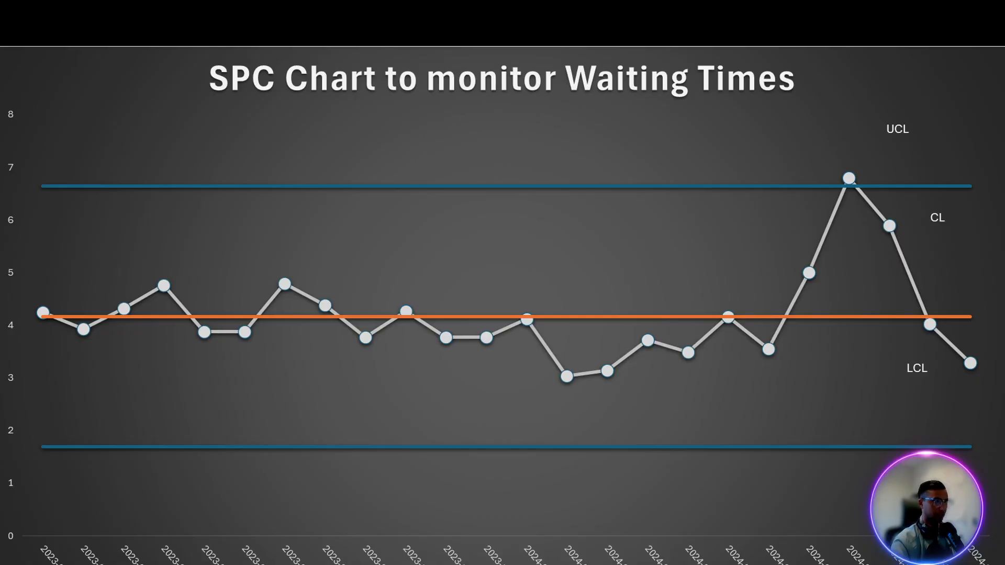
{"action": "key", "text": "Left"}
{"action": "key", "text": "Left"}
{"action": "key", "text": "Right"}
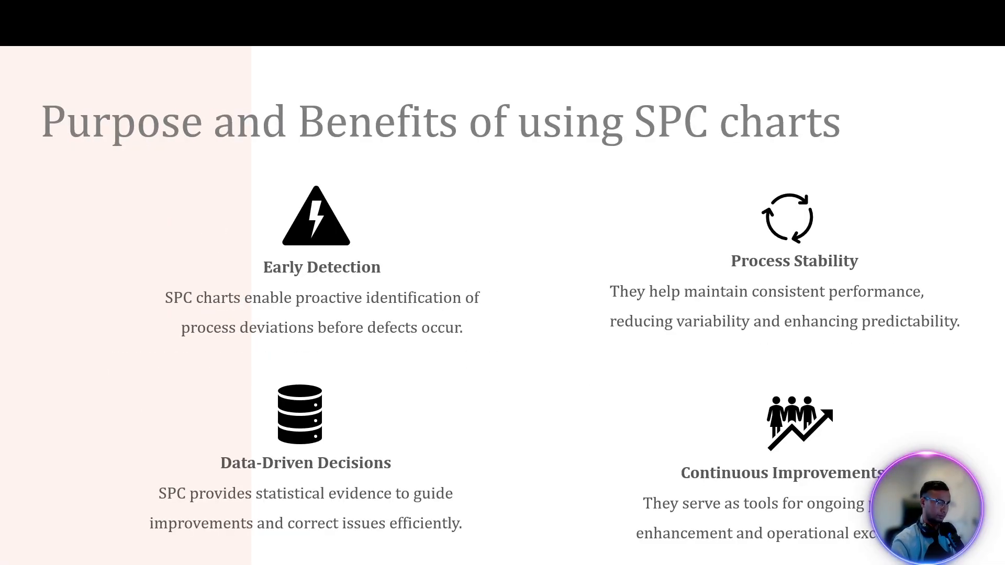
{"action": "key", "text": "Right"}
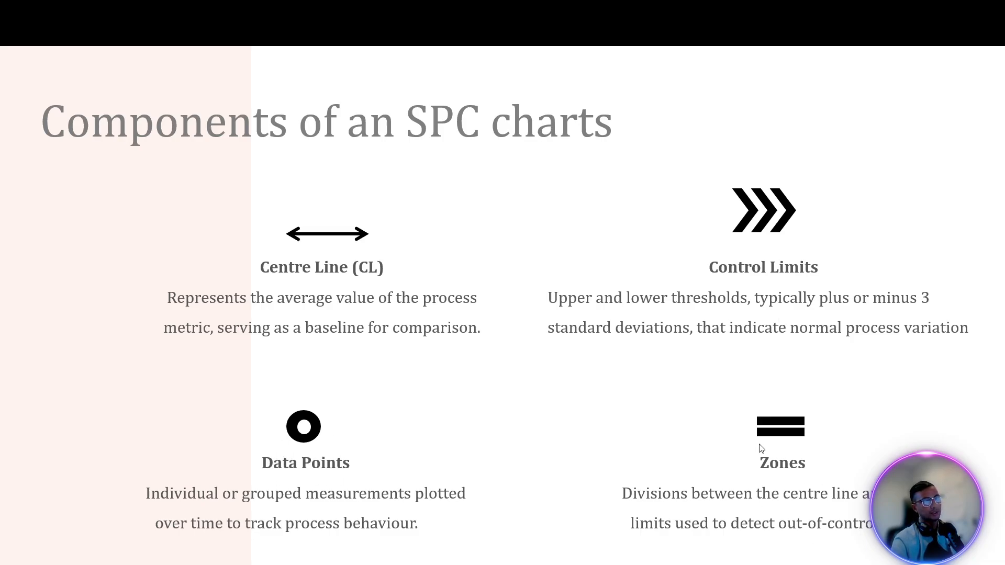
Step: Switch back to the SPC_Chart_dataset workbook in Excel and look over the Month and AE_Waiting_Time_Hours columns
{"action": "key", "text": "alt+Tab"}
{"action": "left_click", "coordinate": [470, 369]}
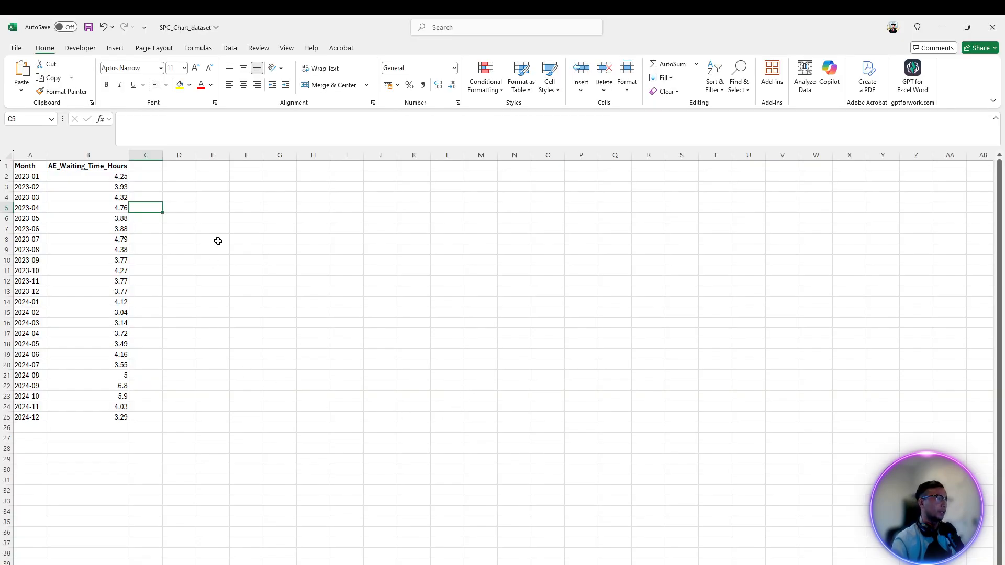
{"action": "left_click", "coordinate": [191, 216]}
{"action": "left_click", "coordinate": [139, 165]}
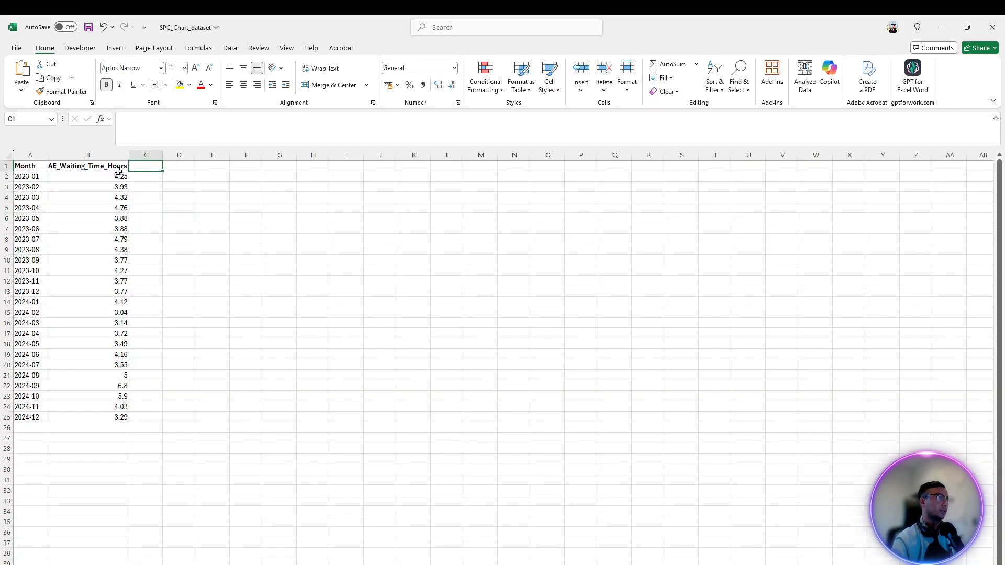
{"action": "left_click", "coordinate": [83, 153]}
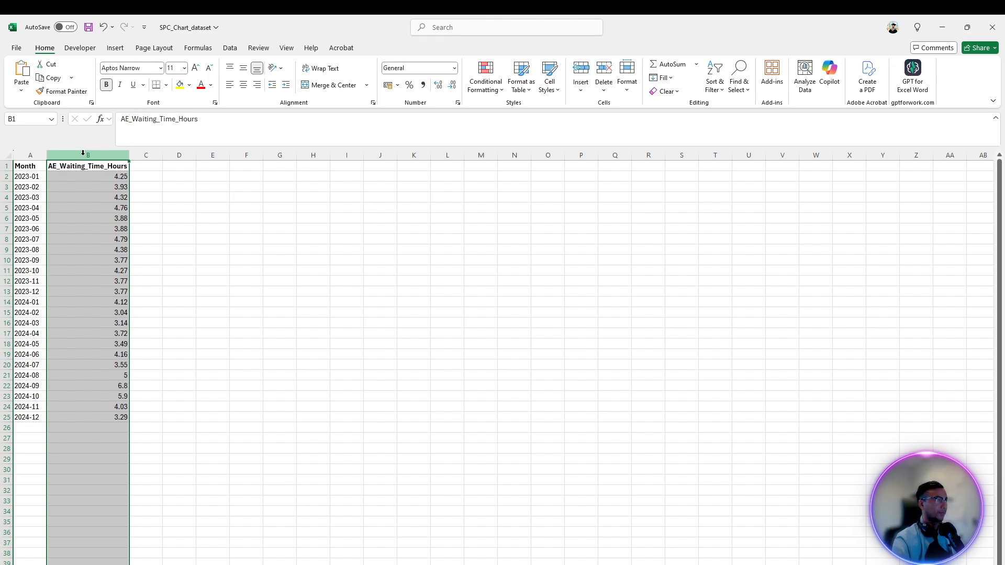
{"action": "left_click", "coordinate": [31, 155]}
{"action": "left_click", "coordinate": [149, 175]}
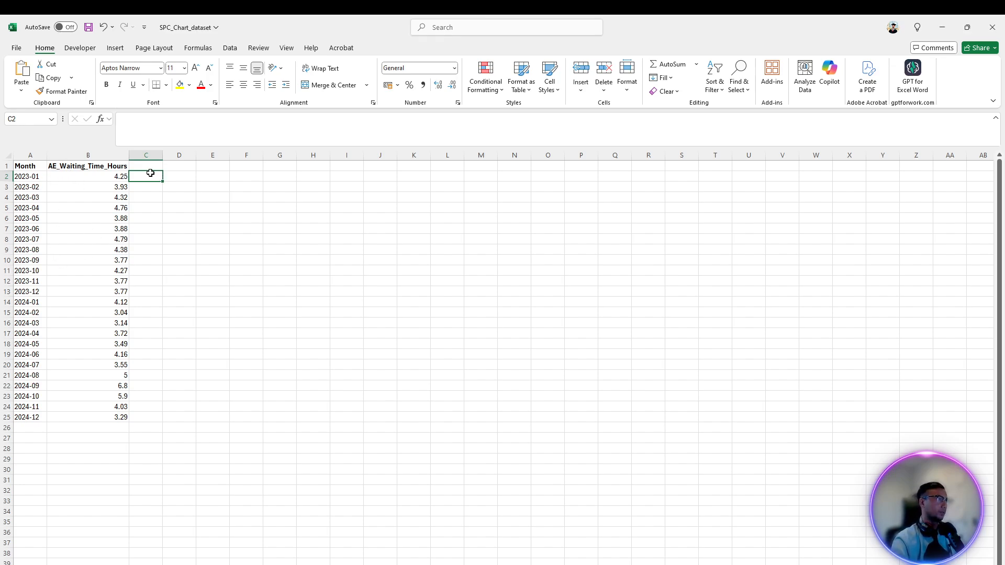
Step: Add the column headers CL, UCL and LCL in cells C1, D1 and E1
{"action": "left_click", "coordinate": [150, 167]}
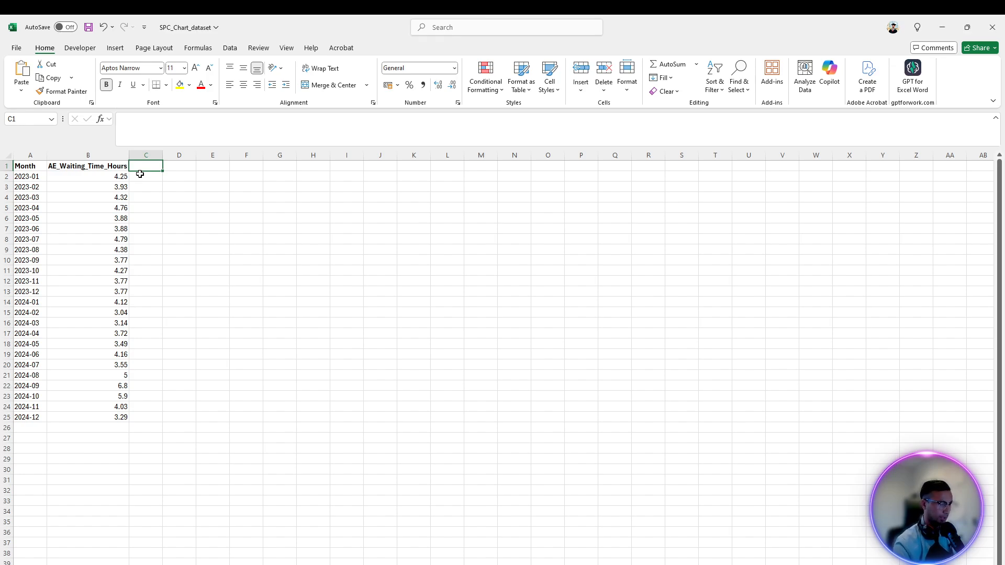
{"action": "type", "text": "A"}
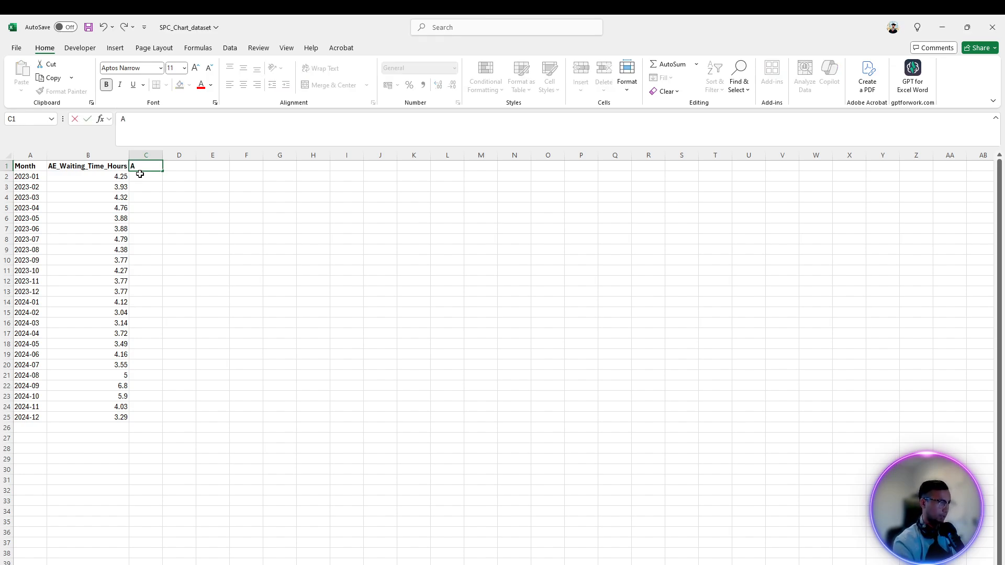
{"action": "type", "text": "CL"}
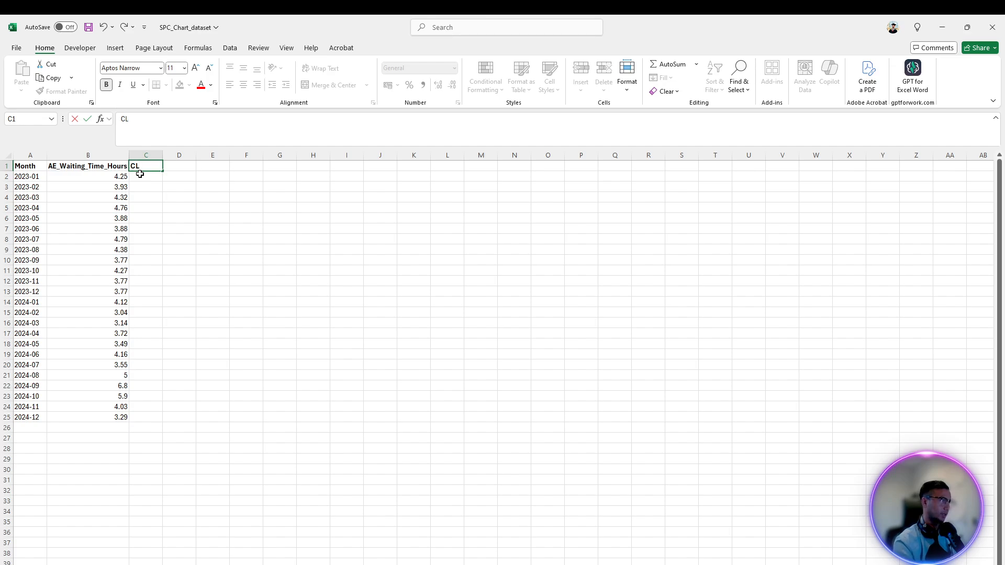
{"action": "key", "text": "Return"}
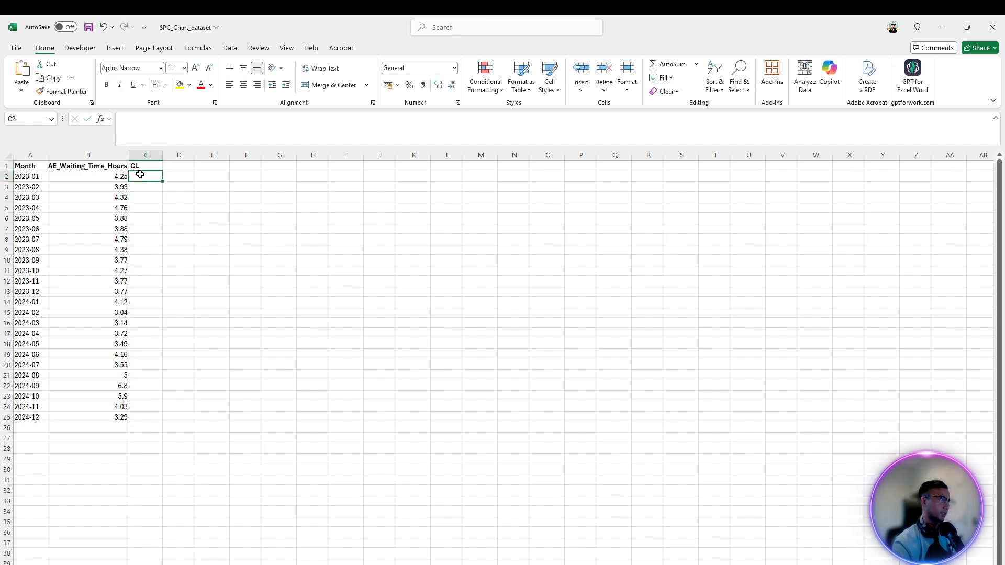
{"action": "key", "text": "Up"}
{"action": "key", "text": "Right"}
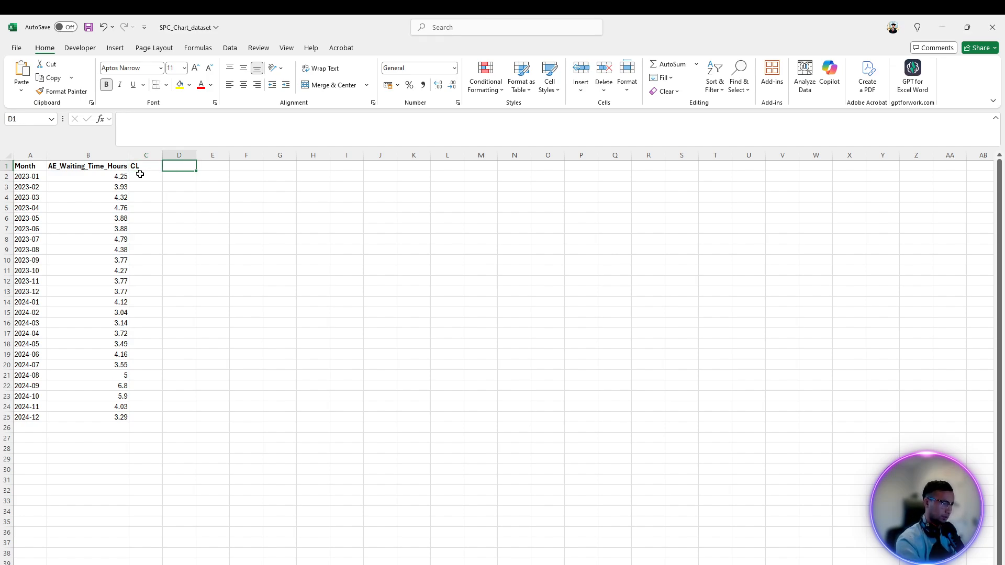
{"action": "type", "text": "UCL"}
{"action": "key", "text": "Tab"}
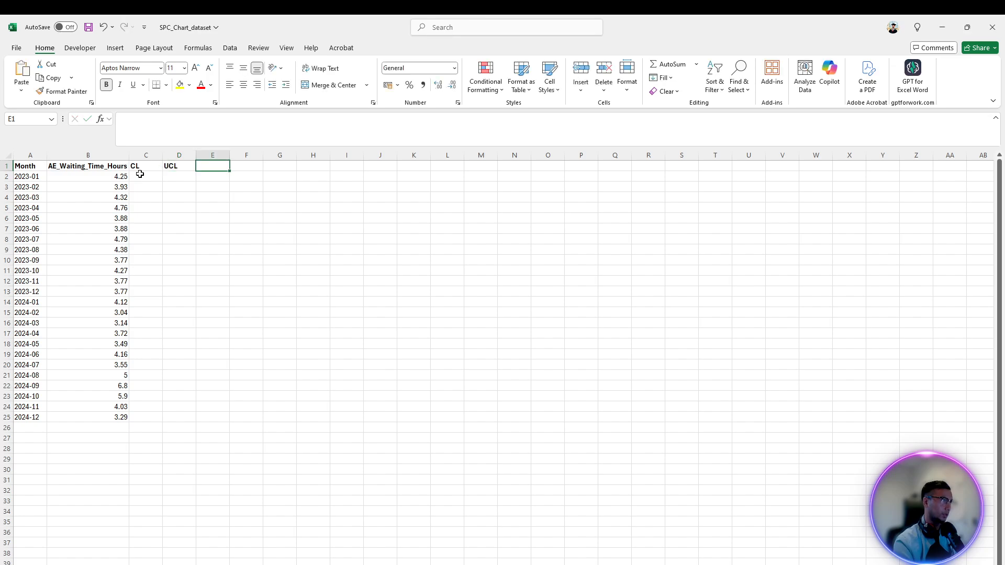
{"action": "type", "text": "LCL"}
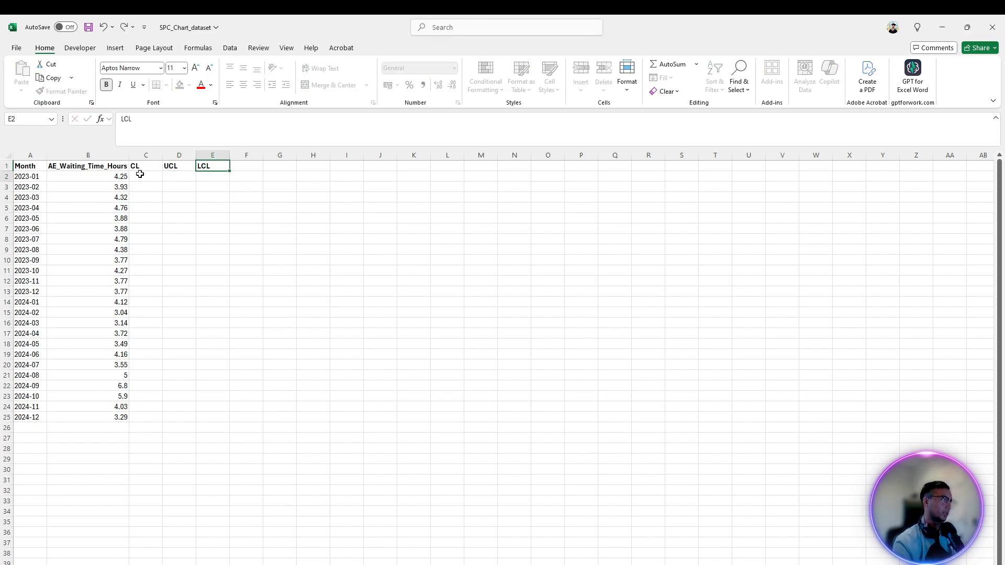
Step: Enter =AVERAGE($B$2:B25) in C2 and fill it down the CL column to row 25
{"action": "left_click", "coordinate": [140, 174]}
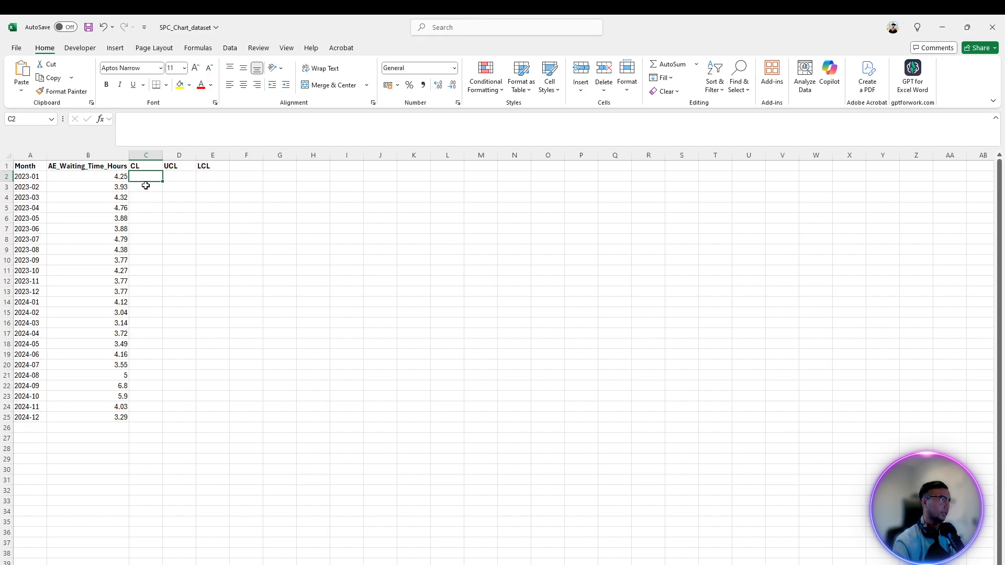
{"action": "type", "text": "="}
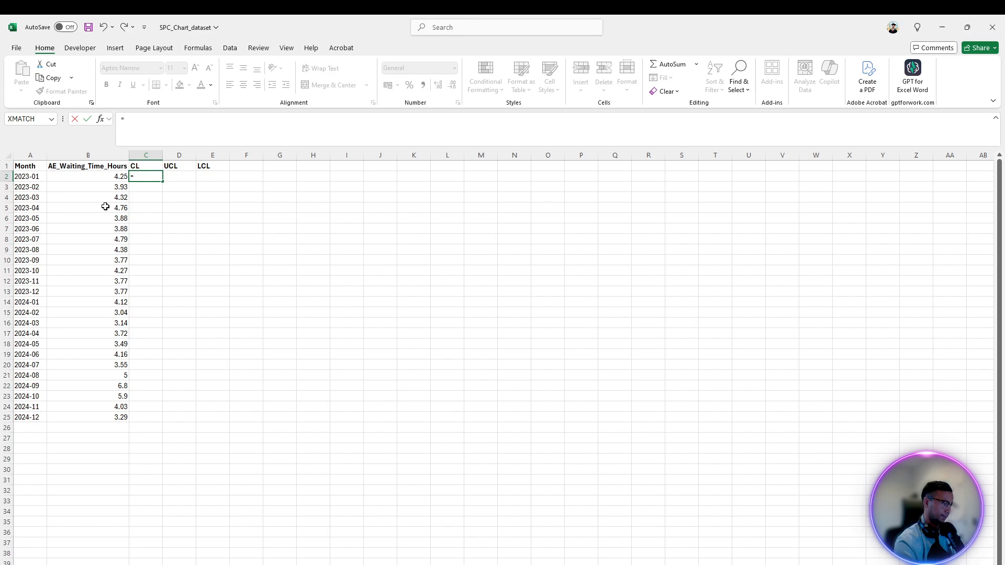
{"action": "type", "text": "AVE"}
{"action": "key", "text": "Down"}
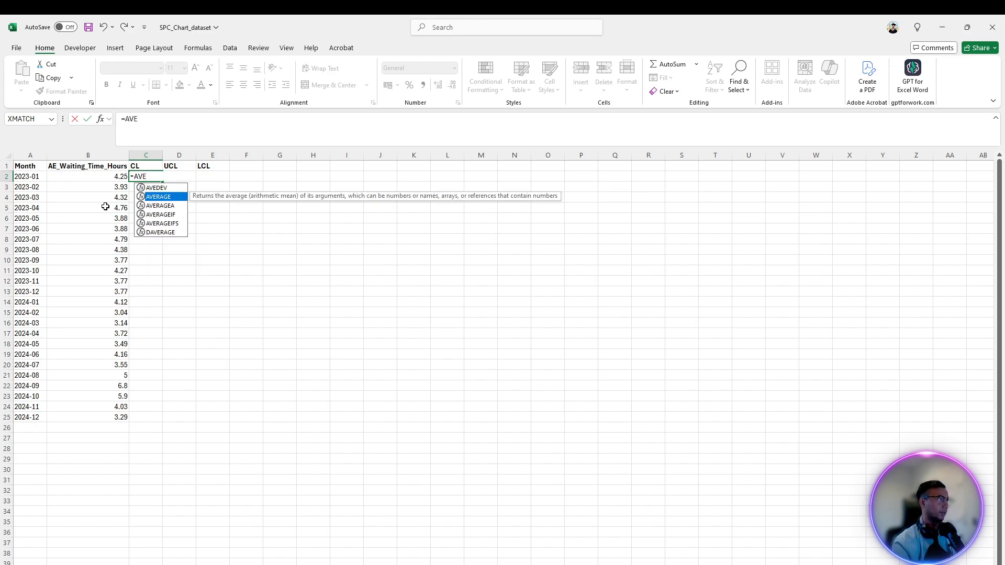
{"action": "key", "text": "Tab"}
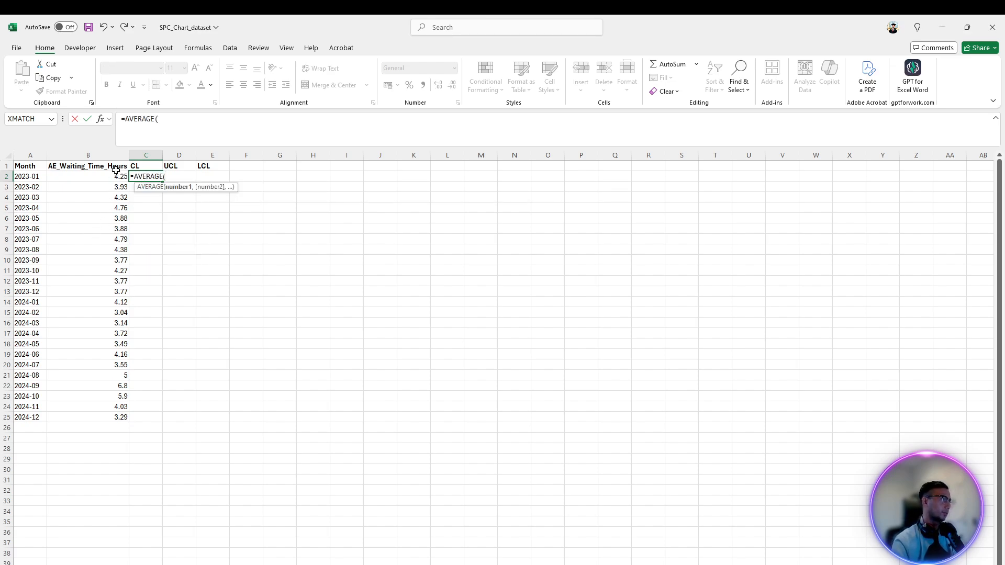
{"action": "left_click_drag", "start_coordinate": [115, 174], "coordinate": [99, 415]}
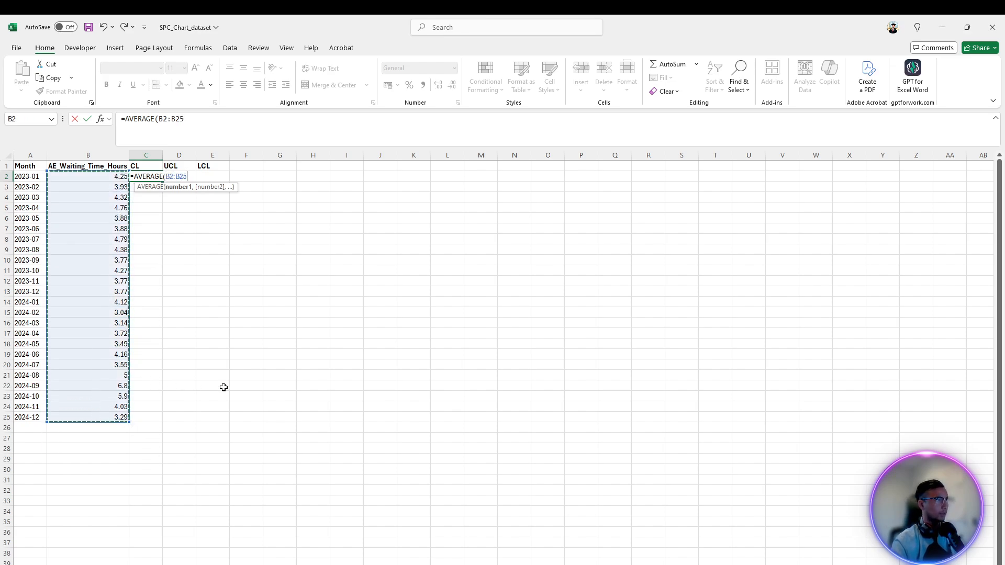
{"action": "left_click", "coordinate": [169, 176]}
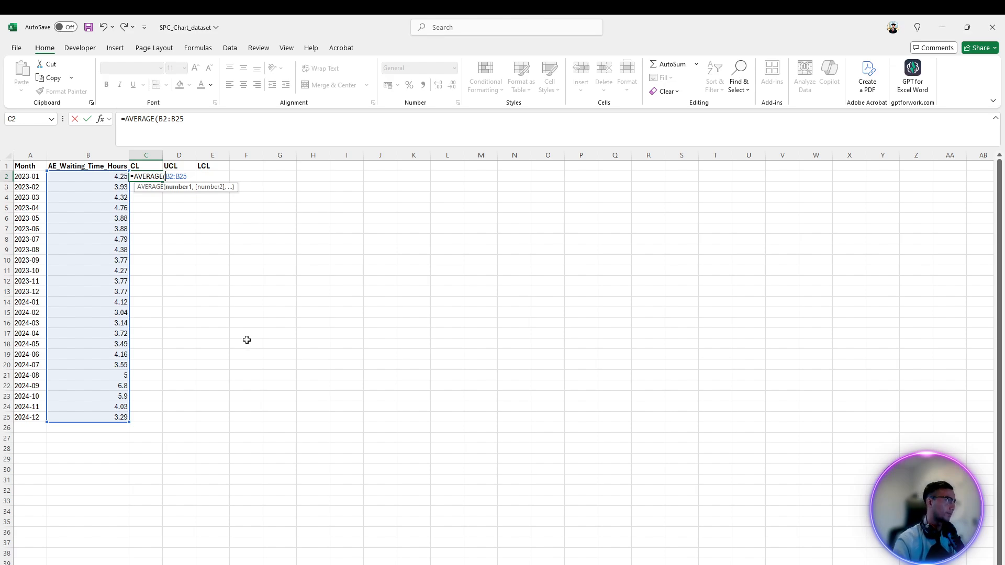
{"action": "key", "text": "F4"}
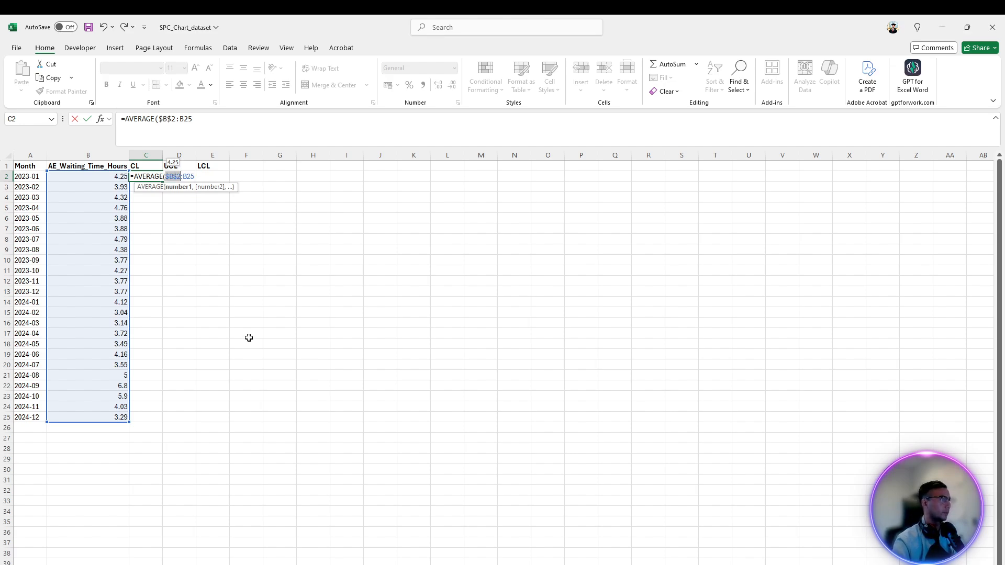
{"action": "key", "text": "ctrl+Return"}
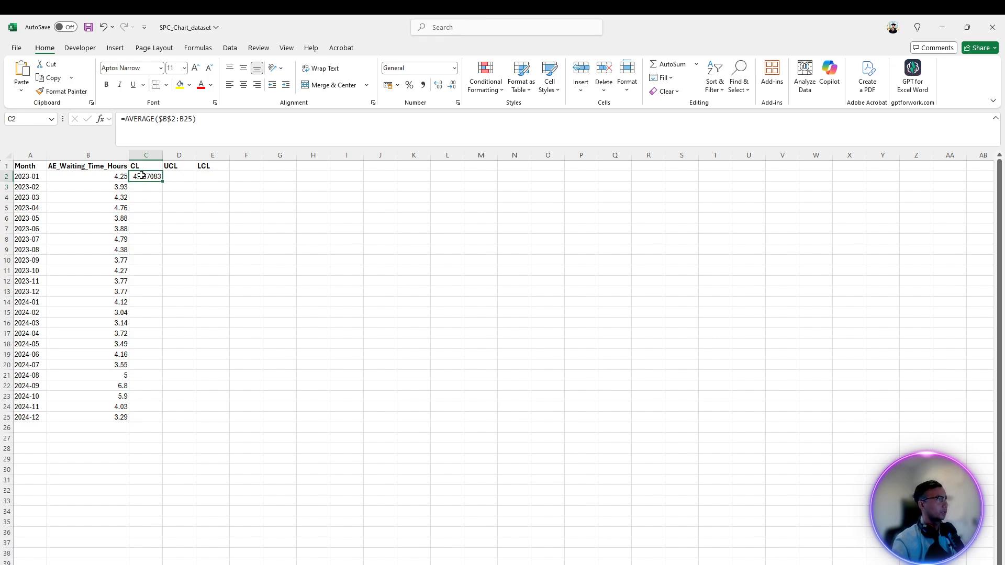
{"action": "double_click", "coordinate": [162, 180]}
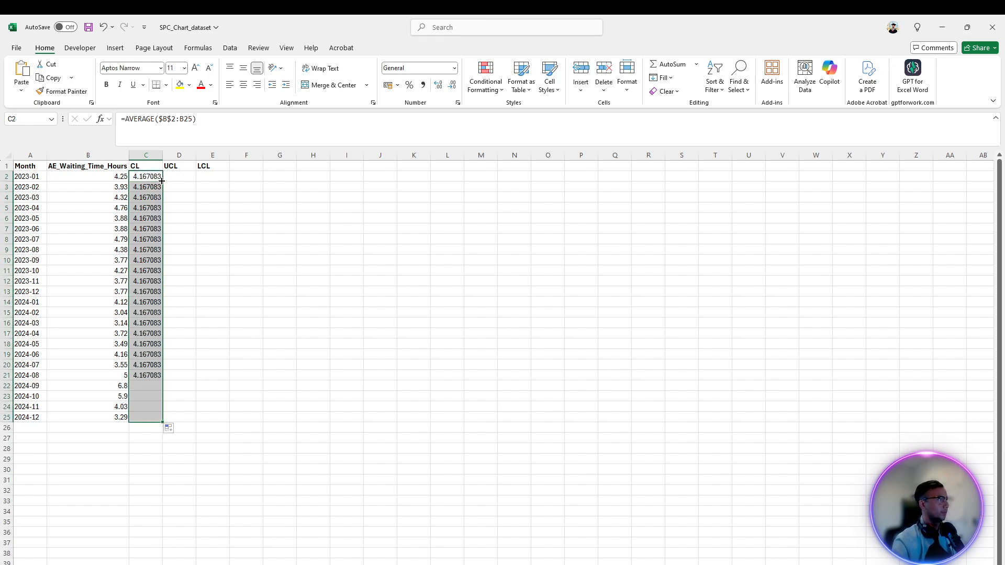
{"action": "left_click", "coordinate": [244, 270]}
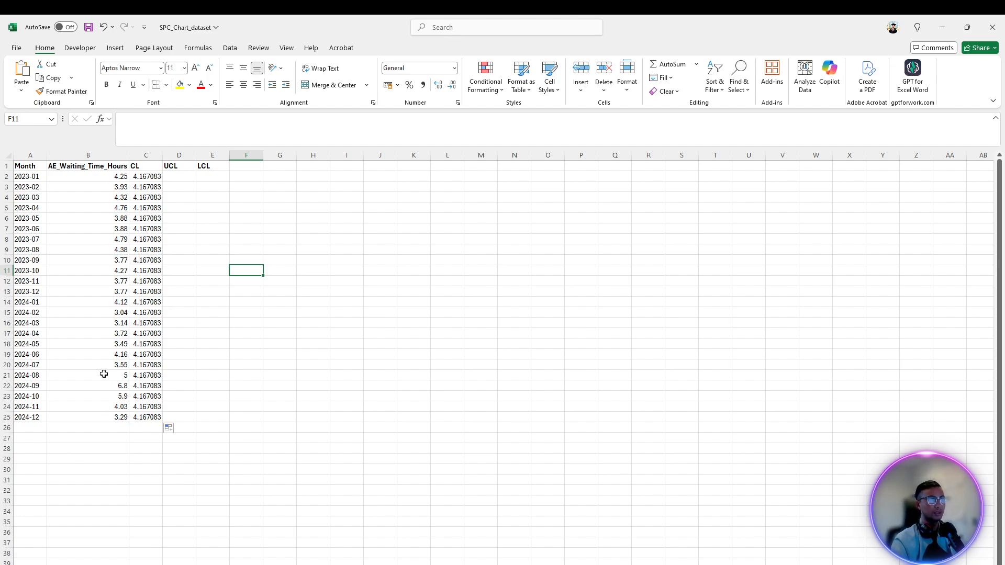
{"action": "left_click", "coordinate": [81, 260]}
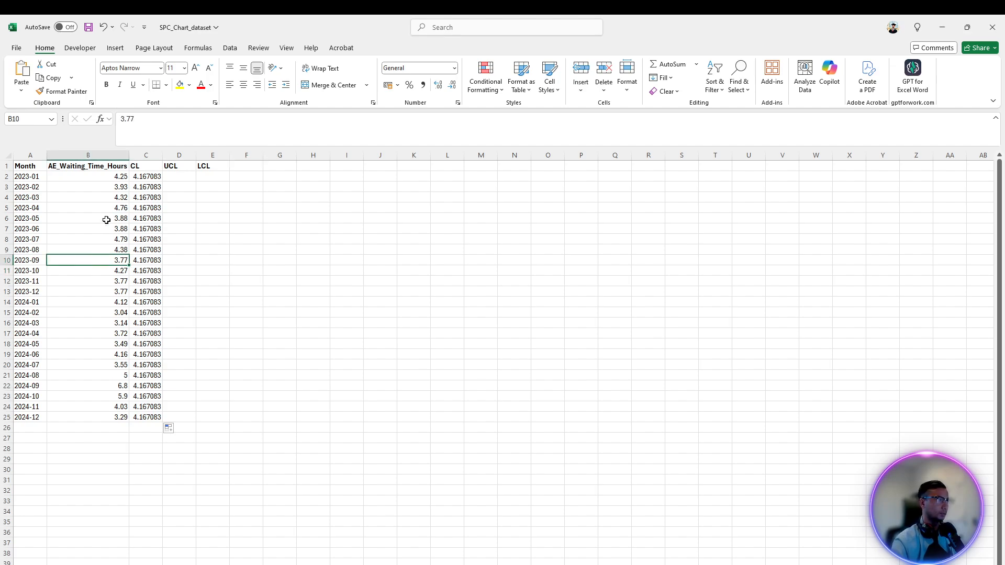
{"action": "left_click", "coordinate": [251, 270]}
{"action": "left_click", "coordinate": [176, 178]}
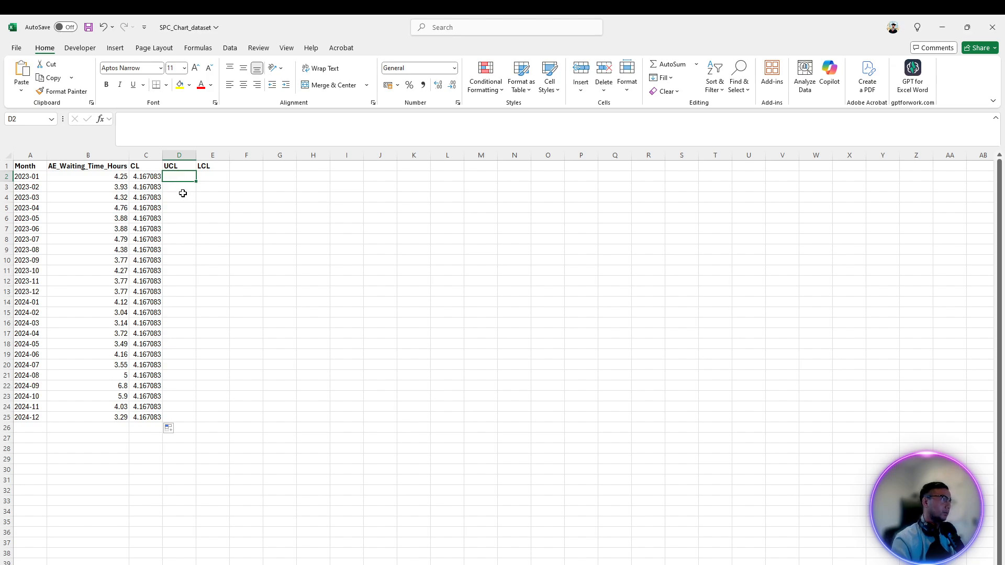
{"action": "left_click", "coordinate": [142, 177]}
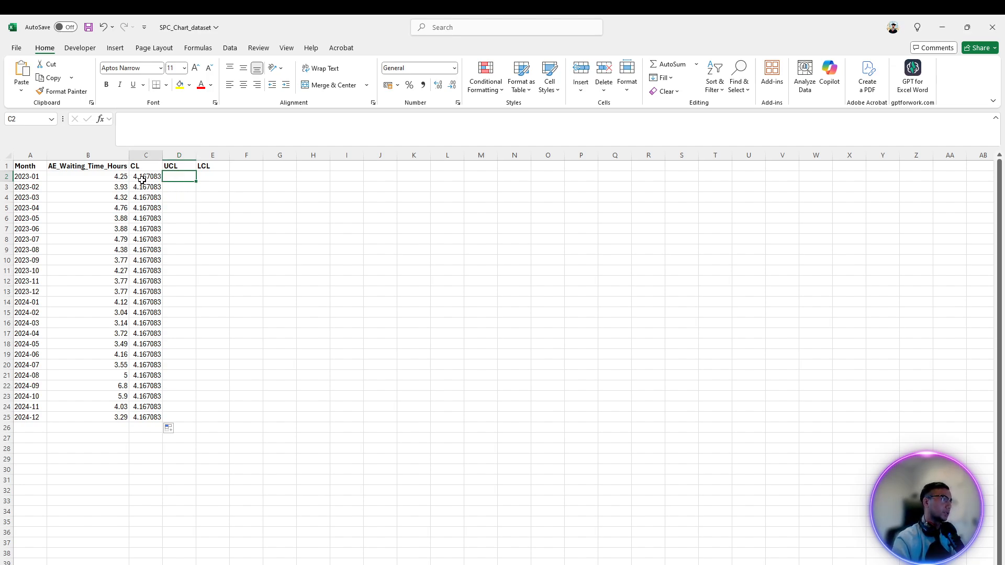
{"action": "left_click", "coordinate": [185, 180]}
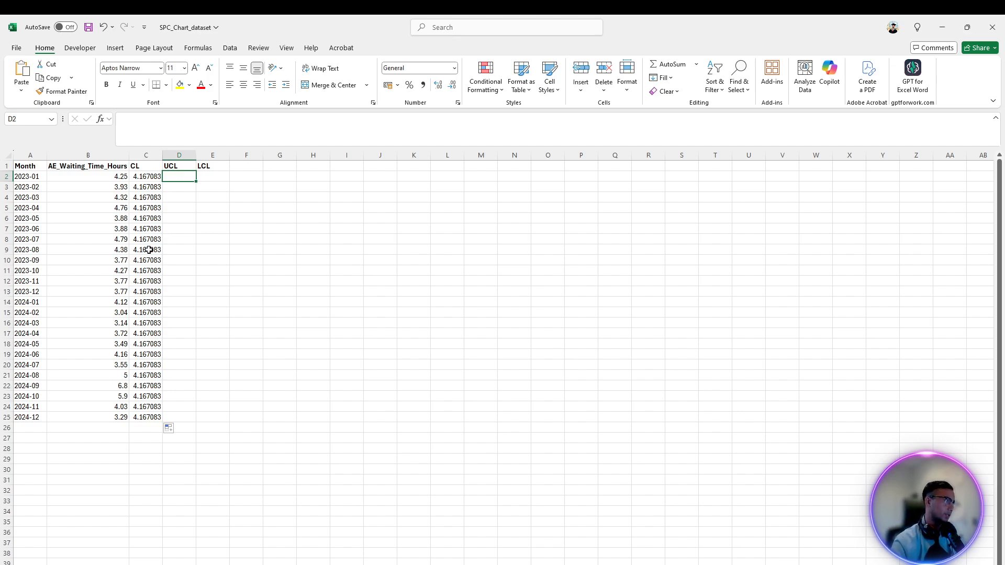
{"action": "left_click_drag", "start_coordinate": [99, 174], "coordinate": [77, 418]}
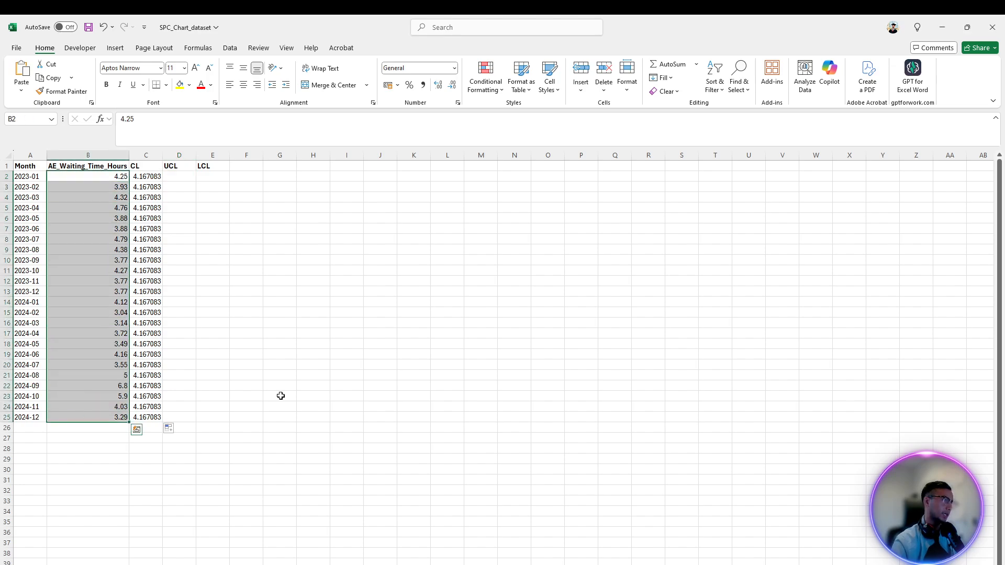
{"action": "left_click", "coordinate": [299, 292]}
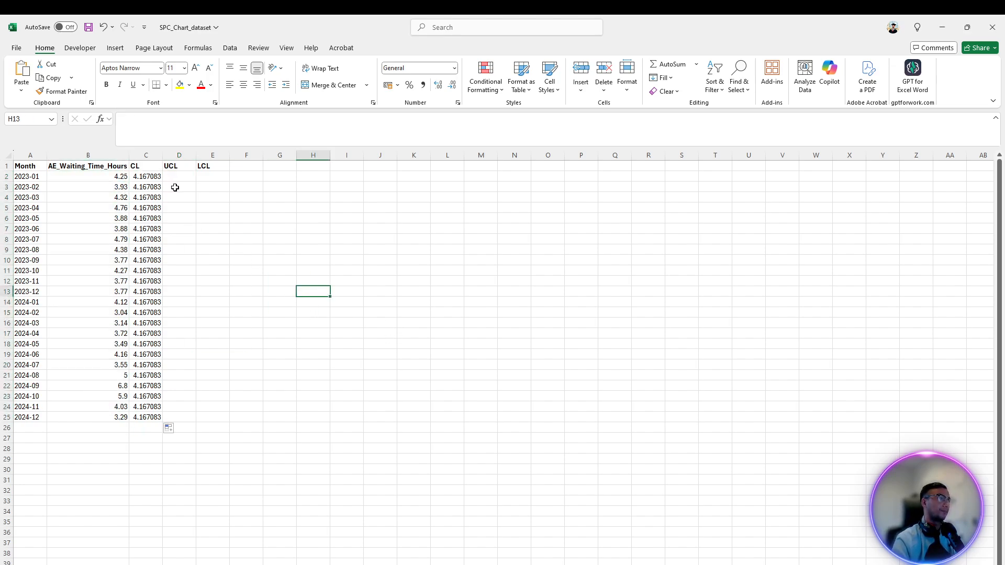
Step: Calculate the population standard deviation of the waiting times in G2 with =STDEV.P(B2:B25) and recheck the formula
{"action": "left_click", "coordinate": [283, 175]}
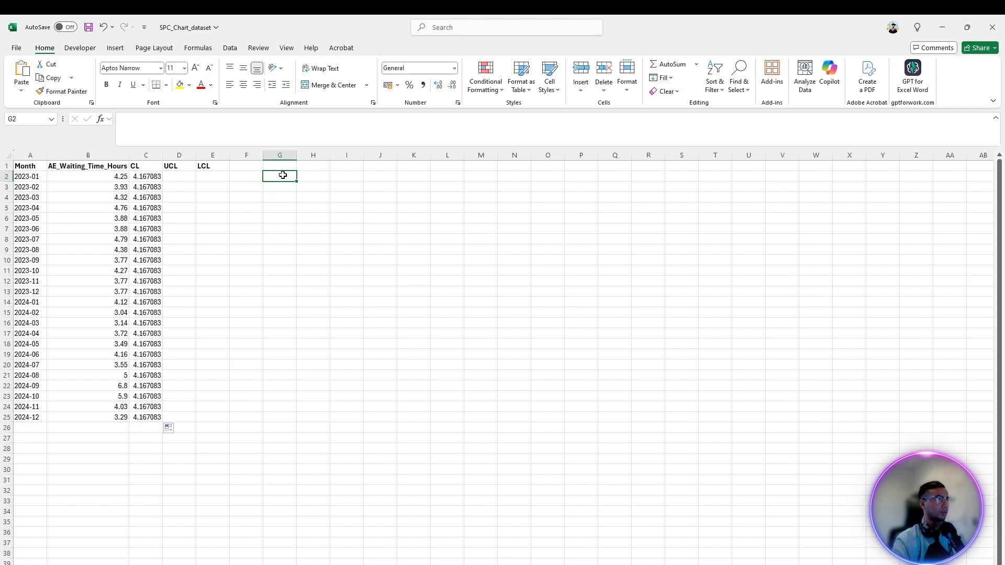
{"action": "type", "text": "=STA"}
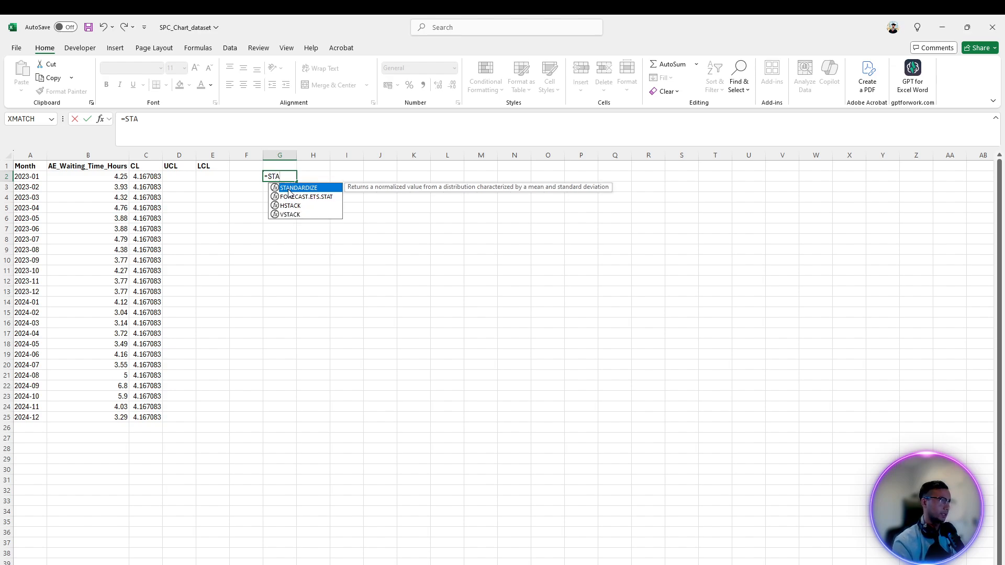
{"action": "key", "text": "BackSpace"}
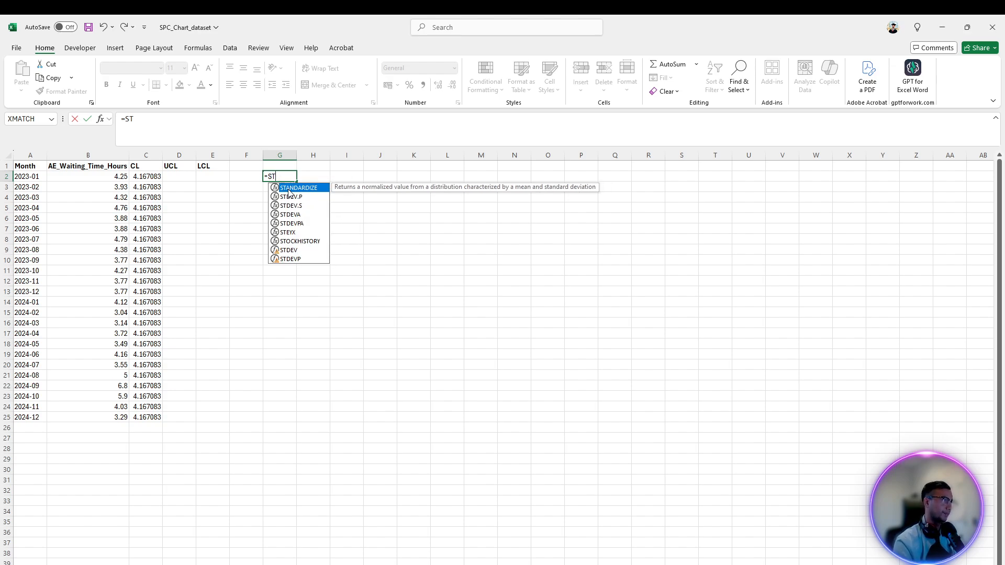
{"action": "key", "text": "Down"}
{"action": "double_click", "coordinate": [289, 197]}
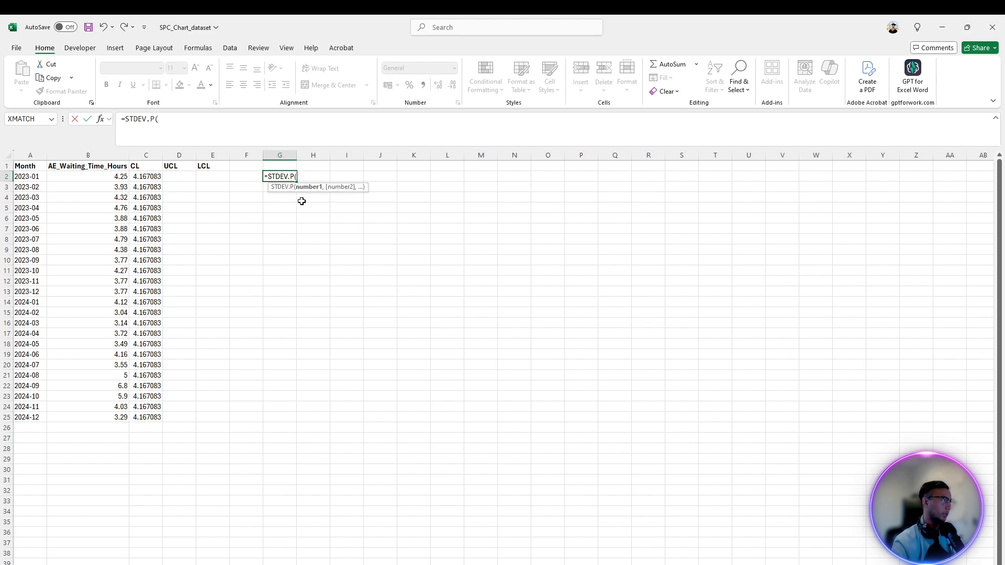
{"action": "left_click_drag", "start_coordinate": [108, 176], "coordinate": [106, 414]}
{"action": "key", "text": "Return"}
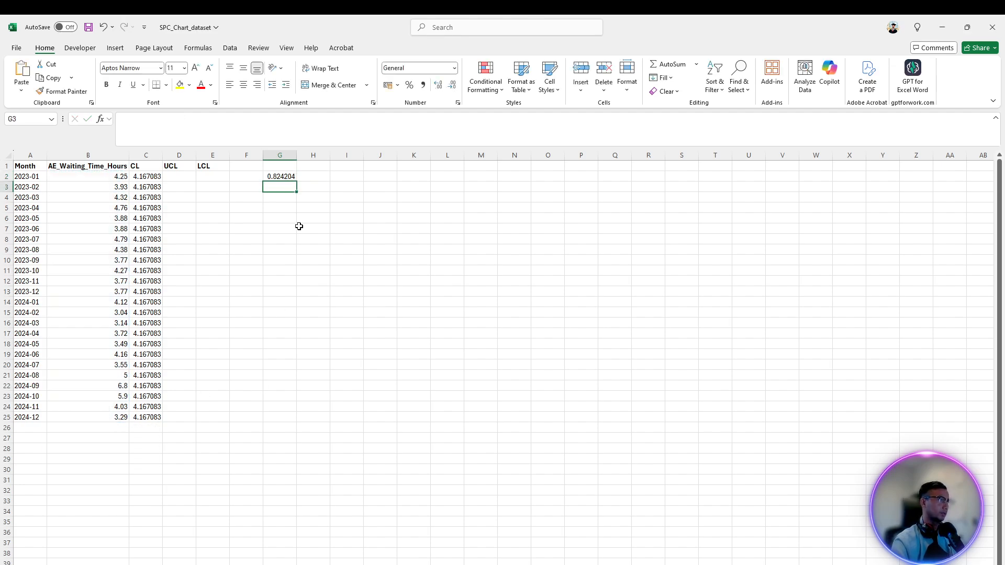
{"action": "left_click", "coordinate": [275, 167]}
{"action": "left_click", "coordinate": [291, 178]}
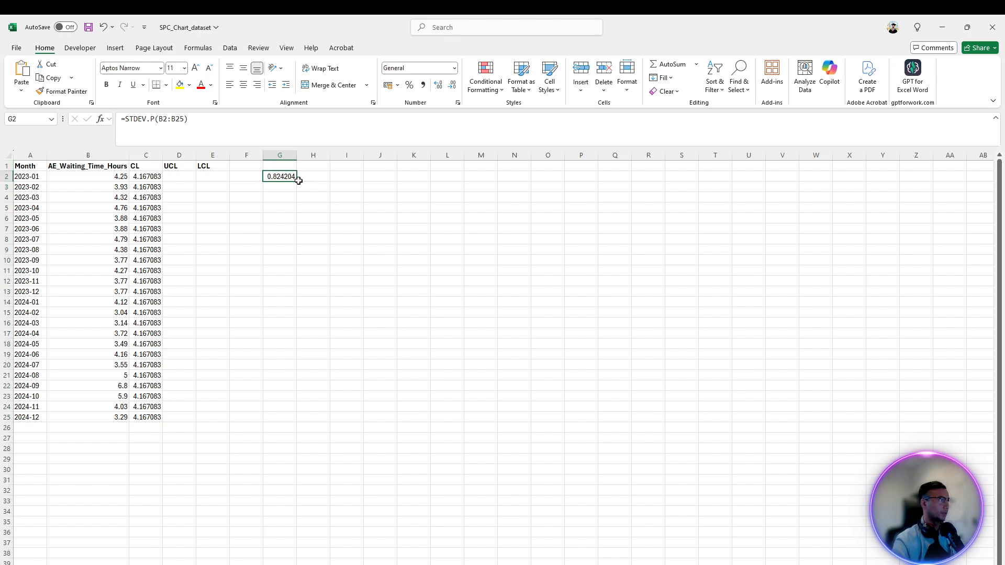
{"action": "double_click", "coordinate": [289, 177]}
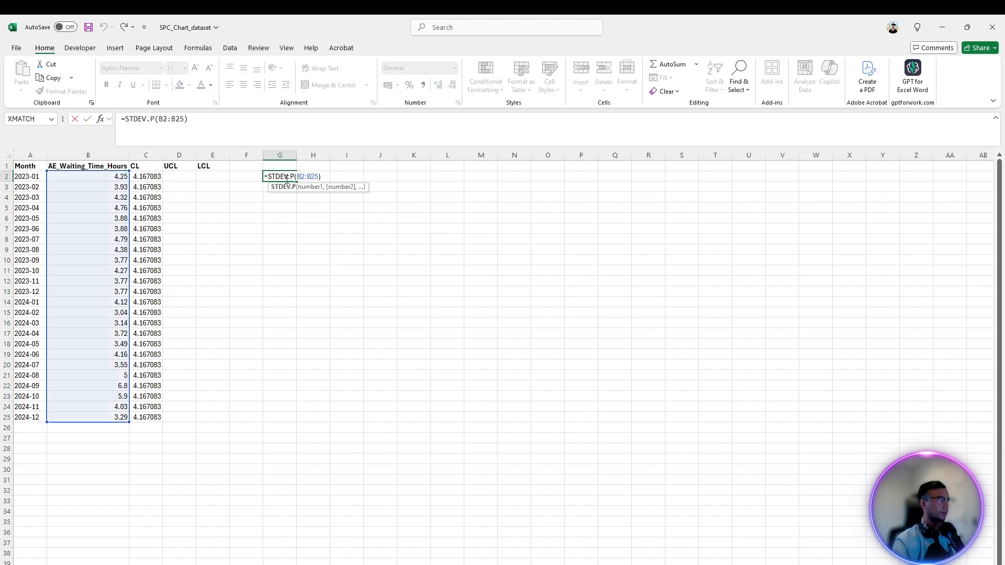
{"action": "key", "text": "Return"}
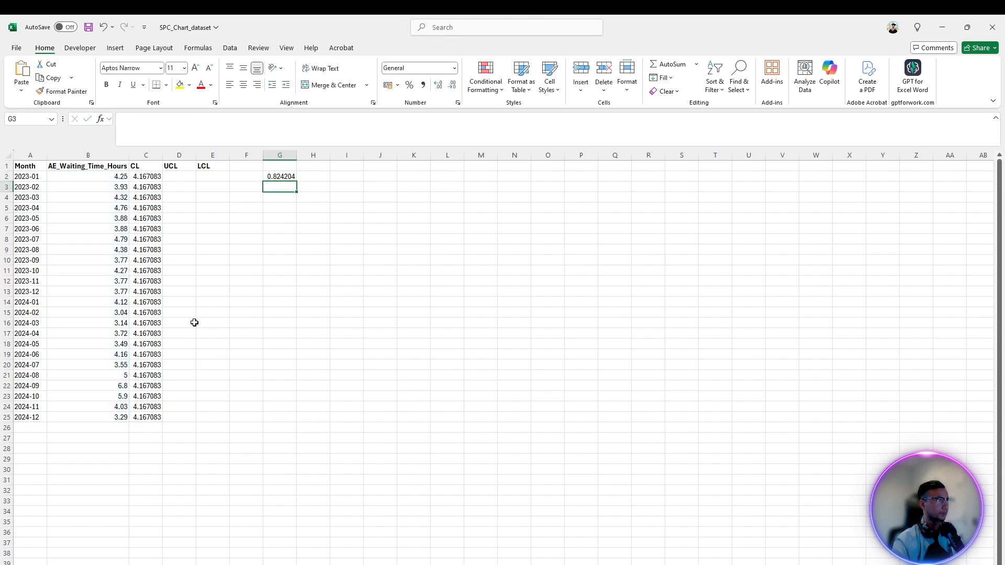
Step: Enter the upper control limit formula =$C$2+3*STDEV.P($B$2:B25) in D2, accepting the closing-bracket correction
{"action": "left_click", "coordinate": [197, 228]}
{"action": "left_click", "coordinate": [177, 177]}
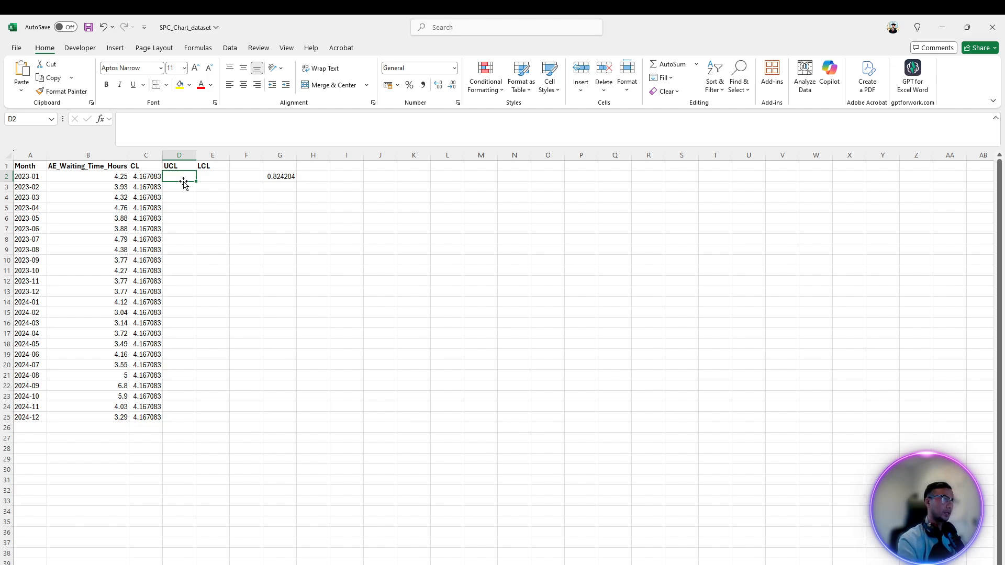
{"action": "type", "text": "="}
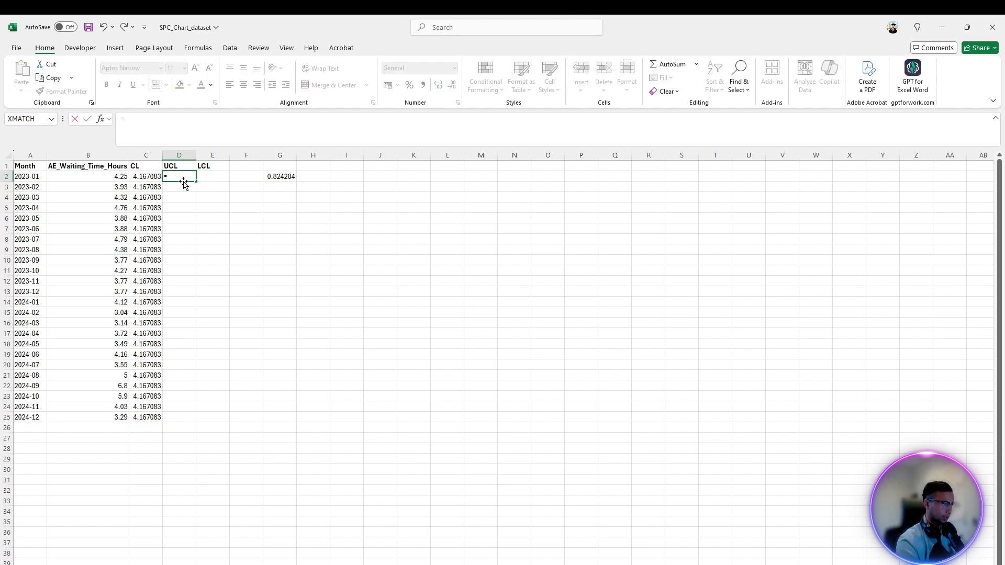
{"action": "left_click", "coordinate": [138, 177]}
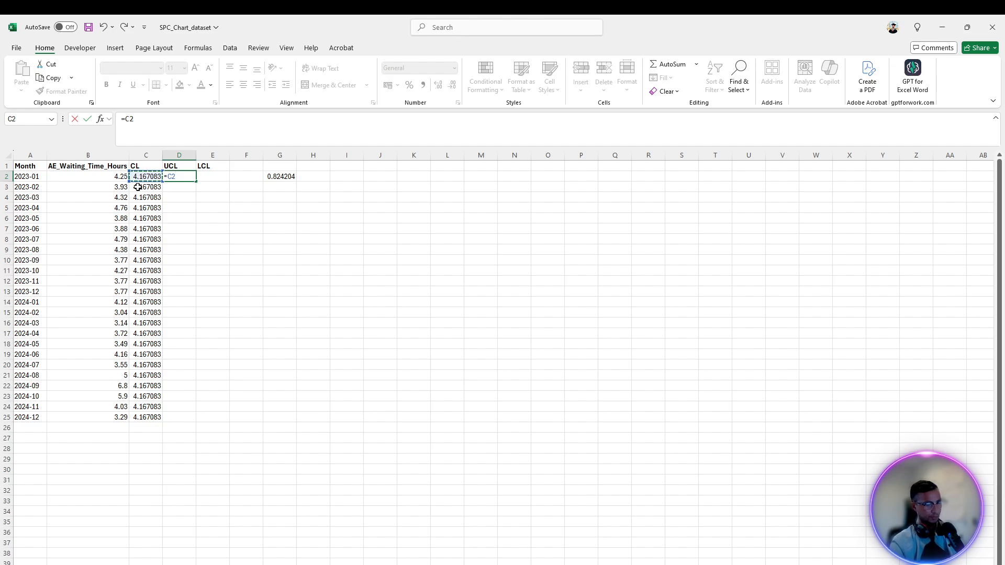
{"action": "key", "text": "F4"}
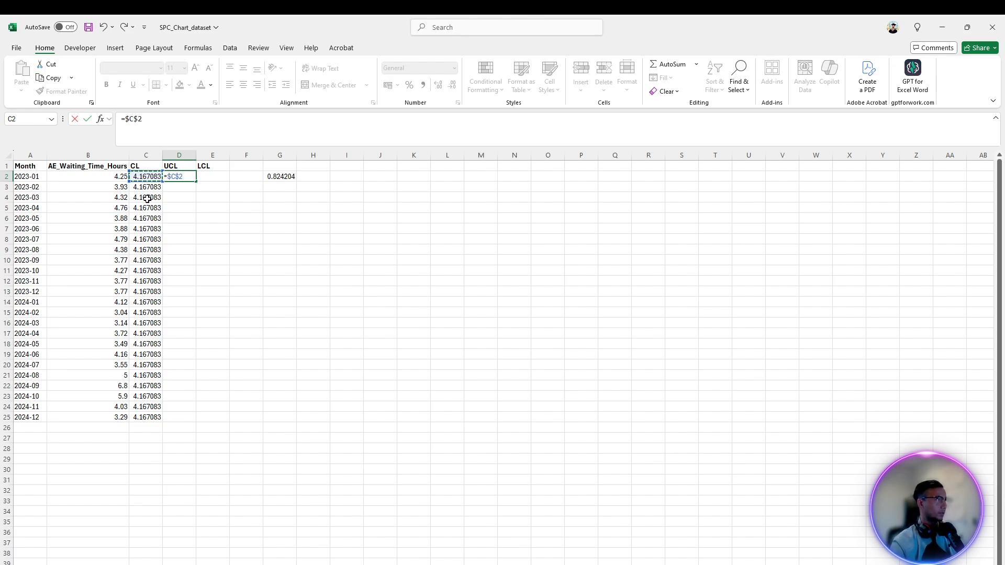
{"action": "type", "text": "+"}
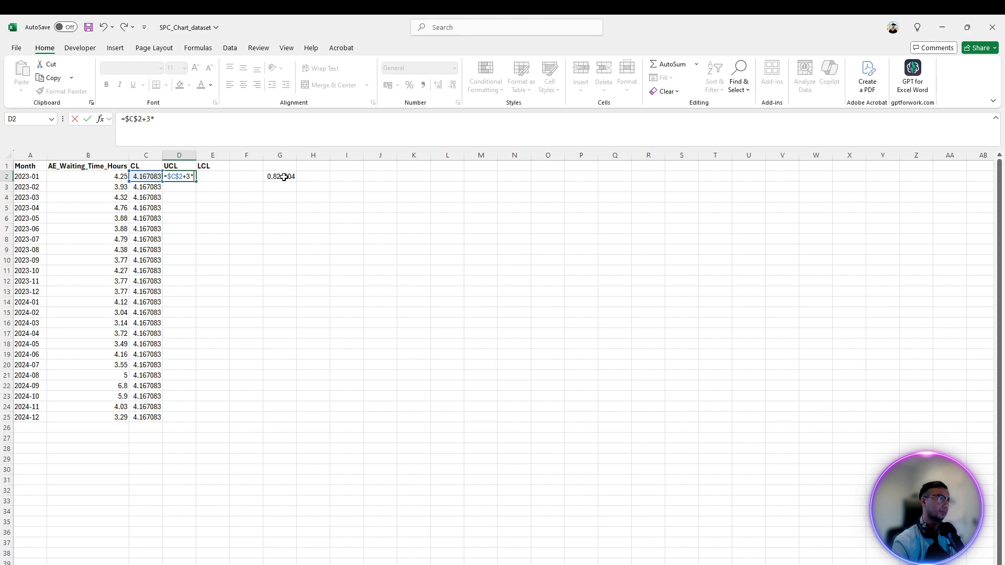
{"action": "type", "text": "3*ST"}
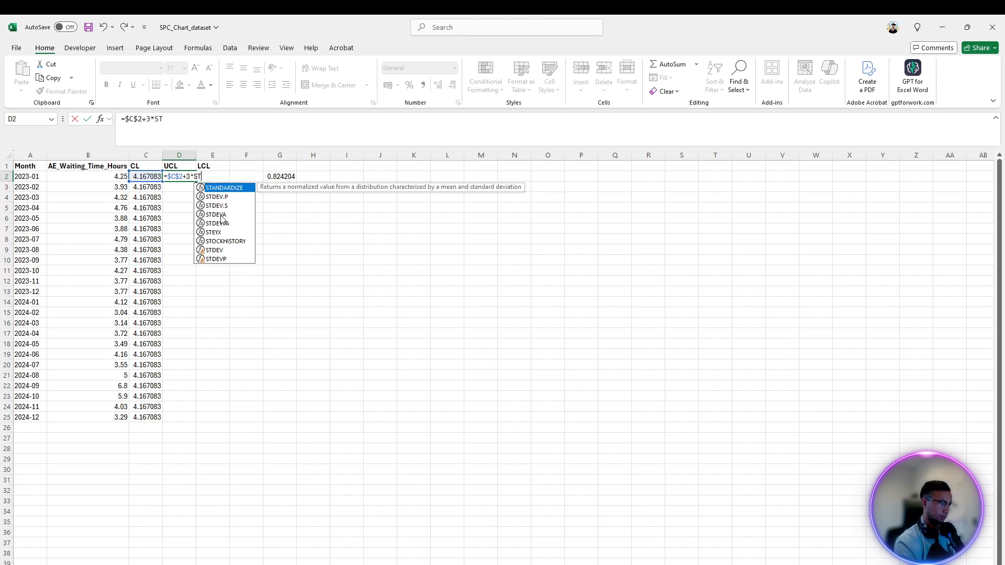
{"action": "key", "text": "Down"}
{"action": "key", "text": "Tab"}
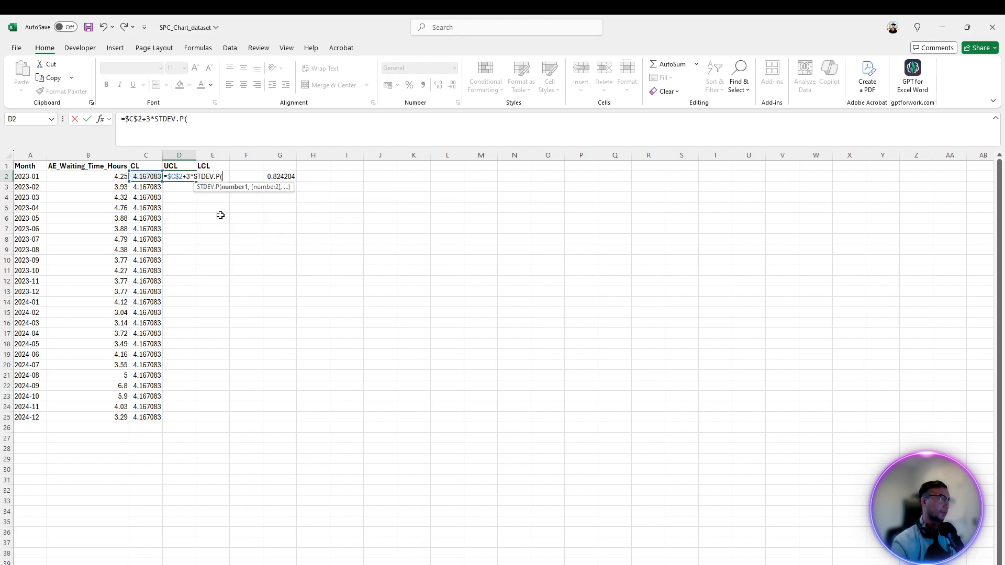
{"action": "left_click_drag", "start_coordinate": [100, 178], "coordinate": [101, 415]}
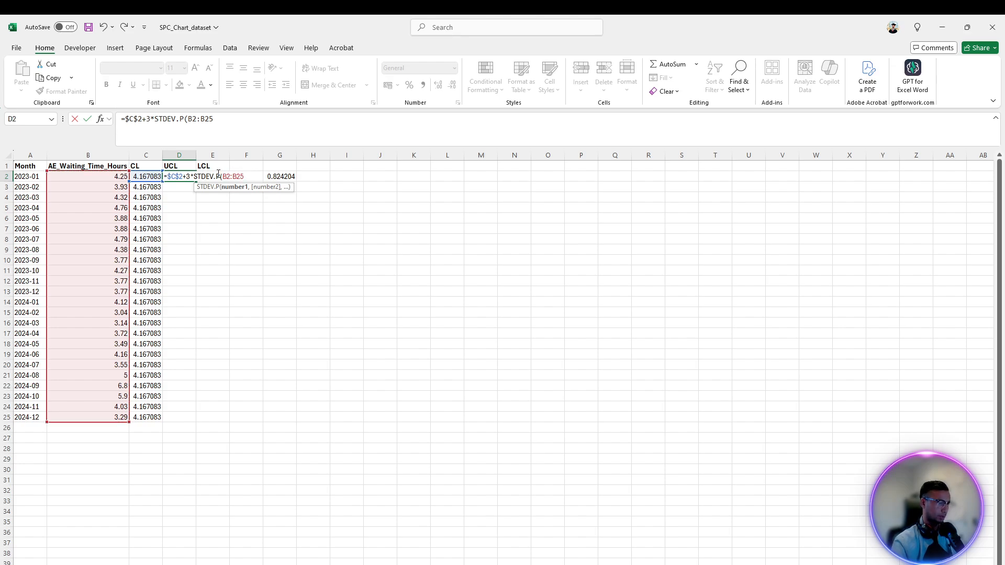
{"action": "key", "text": "F4"}
{"action": "key", "text": "Return"}
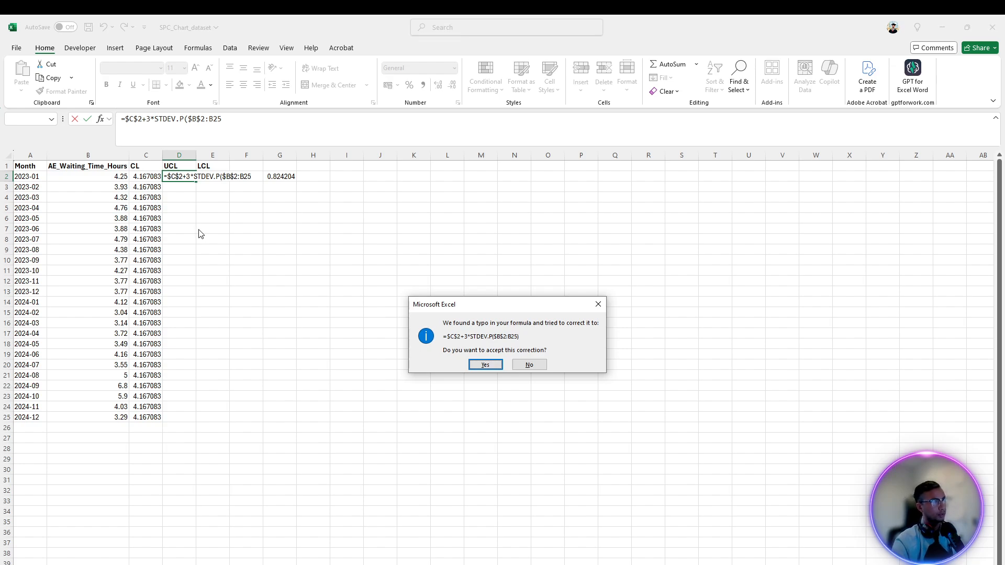
{"action": "key", "text": "Return"}
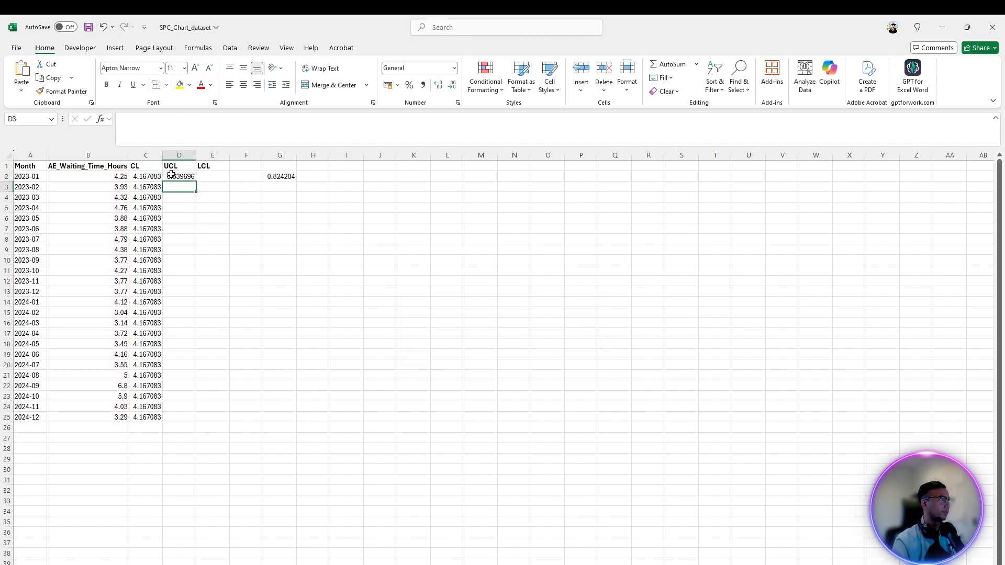
Step: Fill the UCL formula from D2 down to row 25 and inspect the copied formula in D6
{"action": "left_click", "coordinate": [171, 174]}
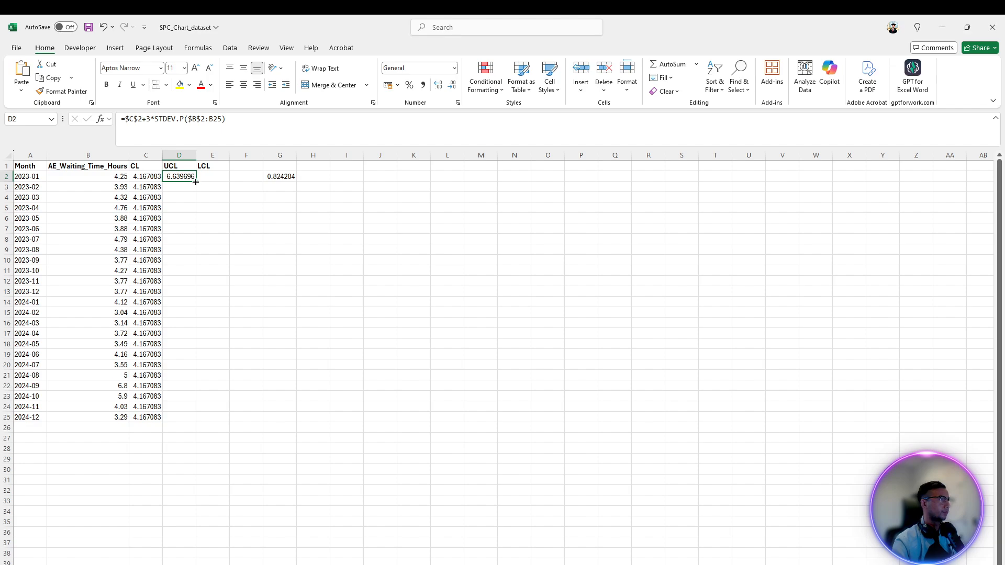
{"action": "double_click", "coordinate": [196, 181]}
{"action": "left_click", "coordinate": [244, 249]}
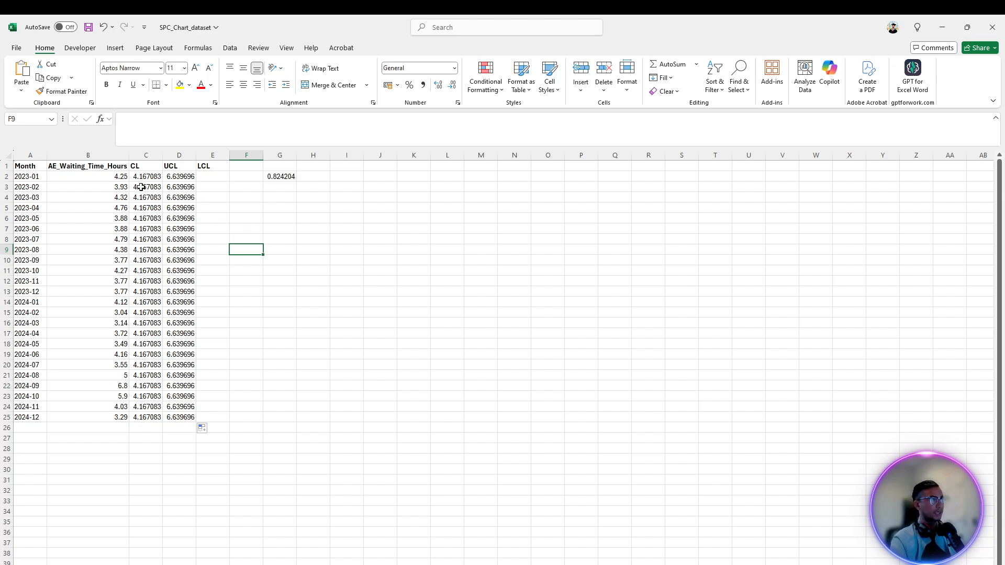
{"action": "left_click", "coordinate": [179, 177]}
{"action": "double_click", "coordinate": [182, 220]}
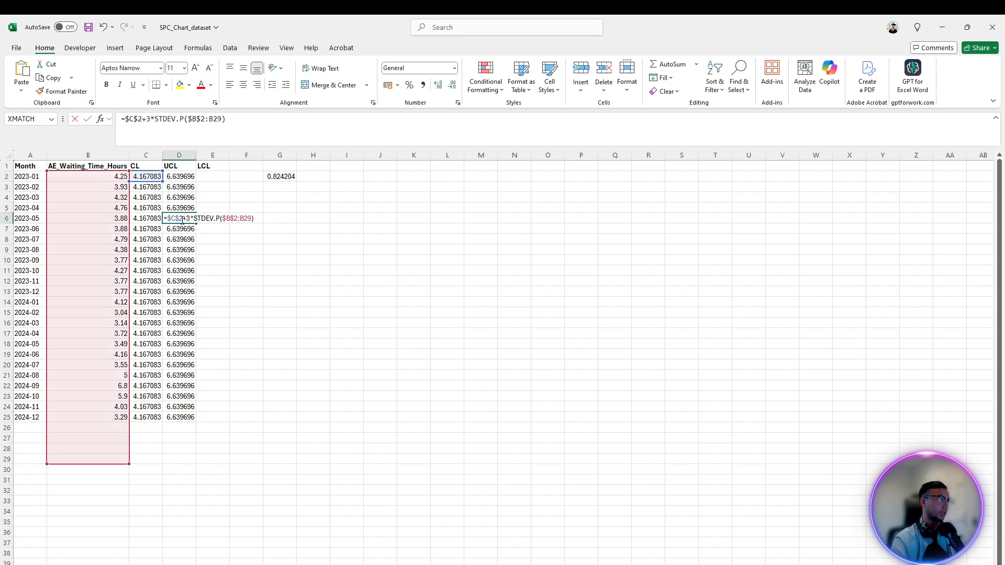
{"action": "key", "text": "Return"}
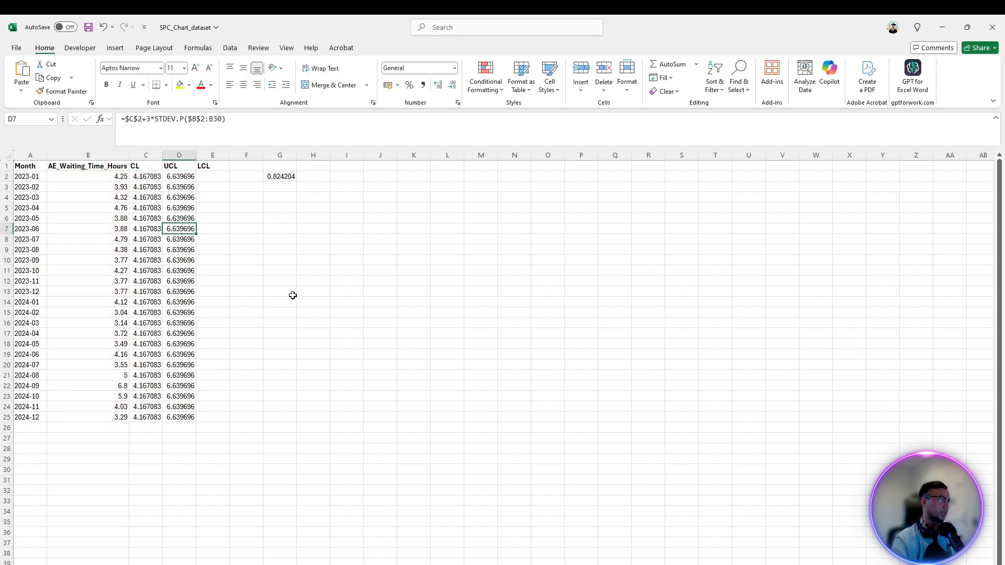
Step: Enter the lower control limit formula =$C$2-3*STDEV.P($B$2:$B$25) in E2, accepting the closing-bracket correction
{"action": "left_click", "coordinate": [209, 179]}
{"action": "type", "text": "="}
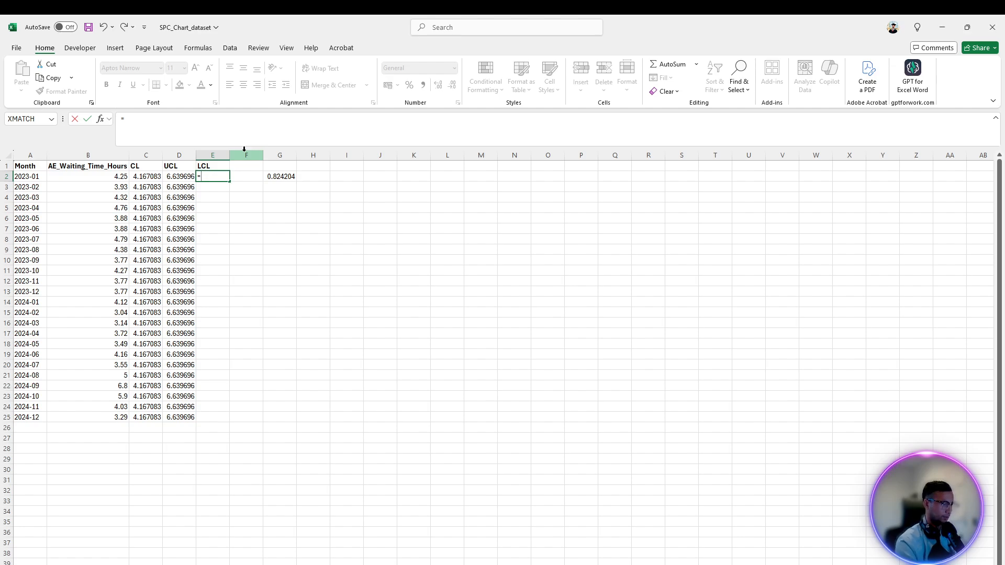
{"action": "left_click", "coordinate": [148, 177]}
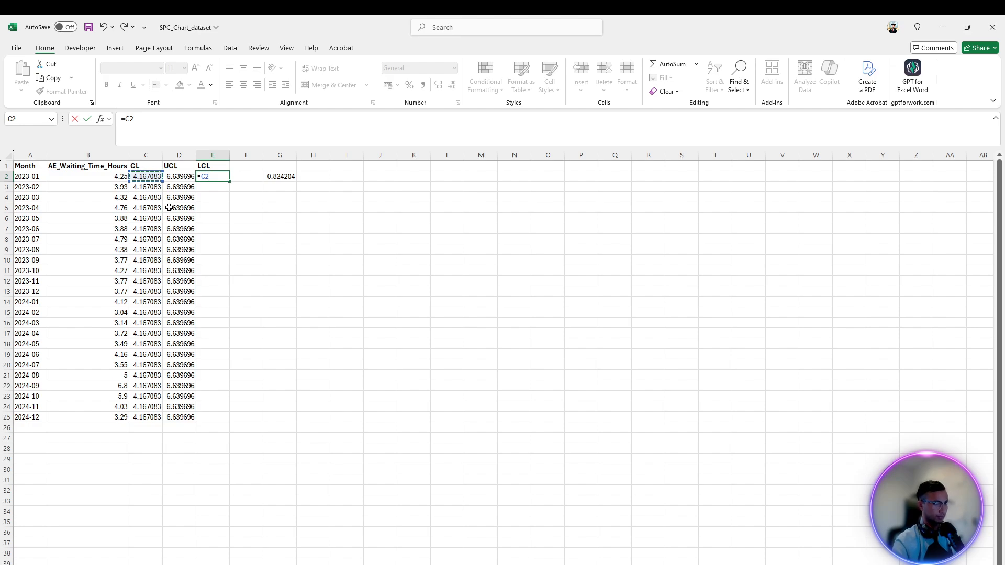
{"action": "key", "text": "F4"}
{"action": "type", "text": "-"}
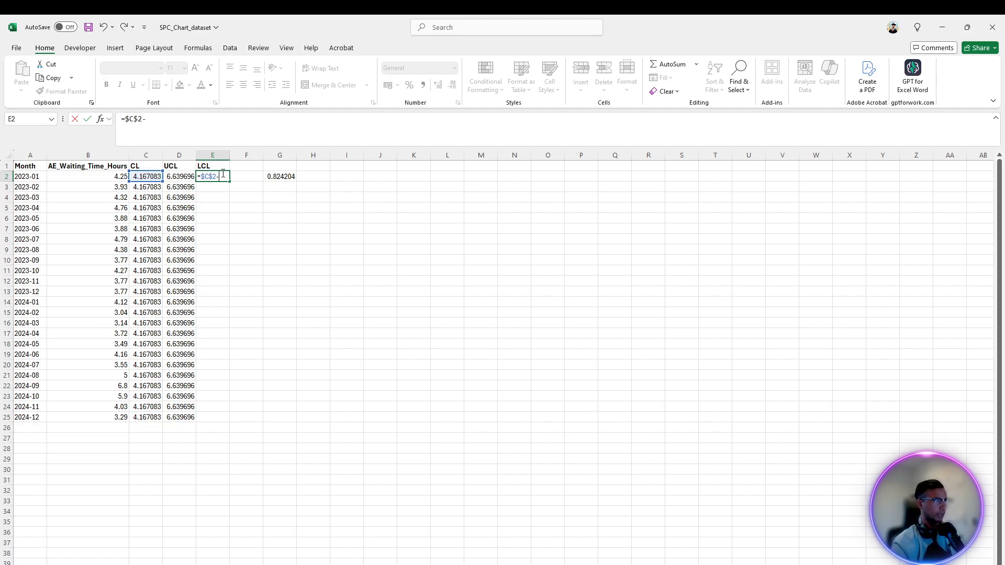
{"action": "type", "text": "3*"}
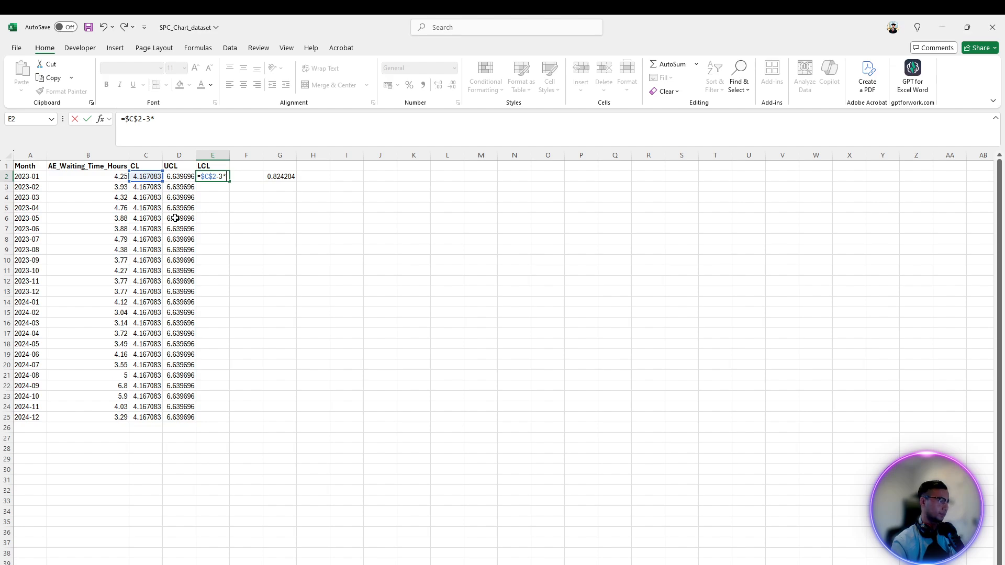
{"action": "type", "text": "STA"}
{"action": "key", "text": "BackSpace"}
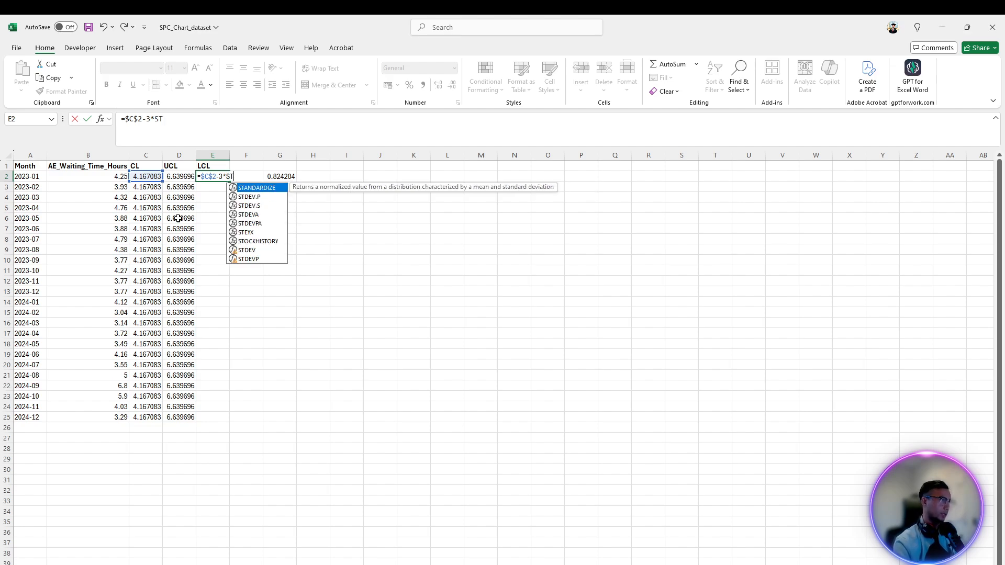
{"action": "key", "text": "Down"}
{"action": "key", "text": "Tab"}
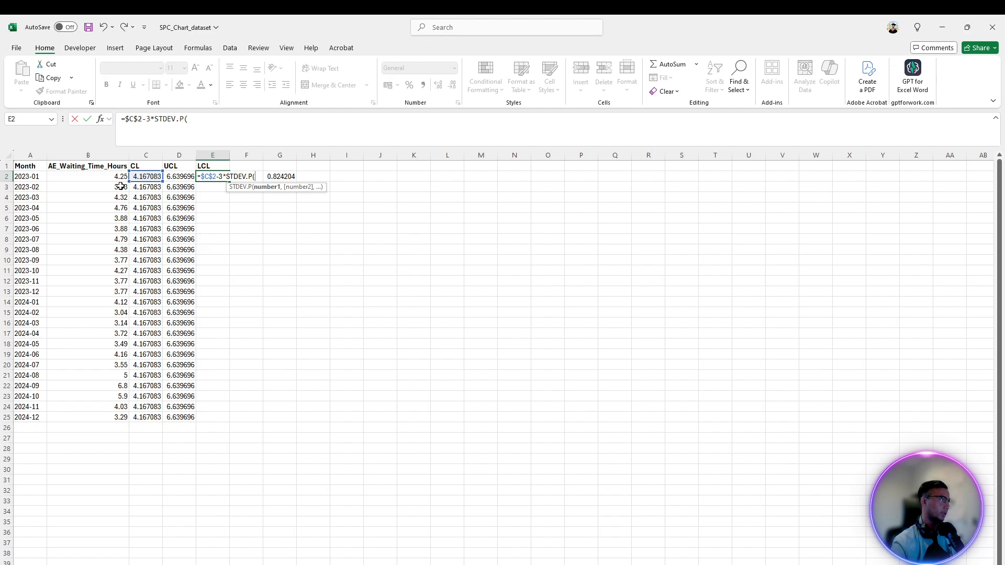
{"action": "left_click_drag", "start_coordinate": [105, 179], "coordinate": [88, 416]}
{"action": "key", "text": "F4"}
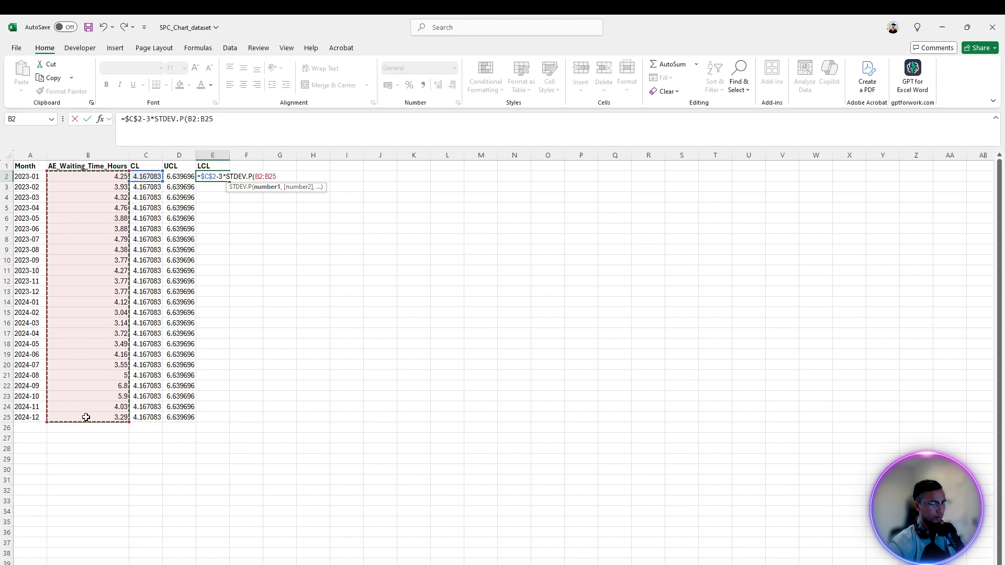
{"action": "key", "text": "Return"}
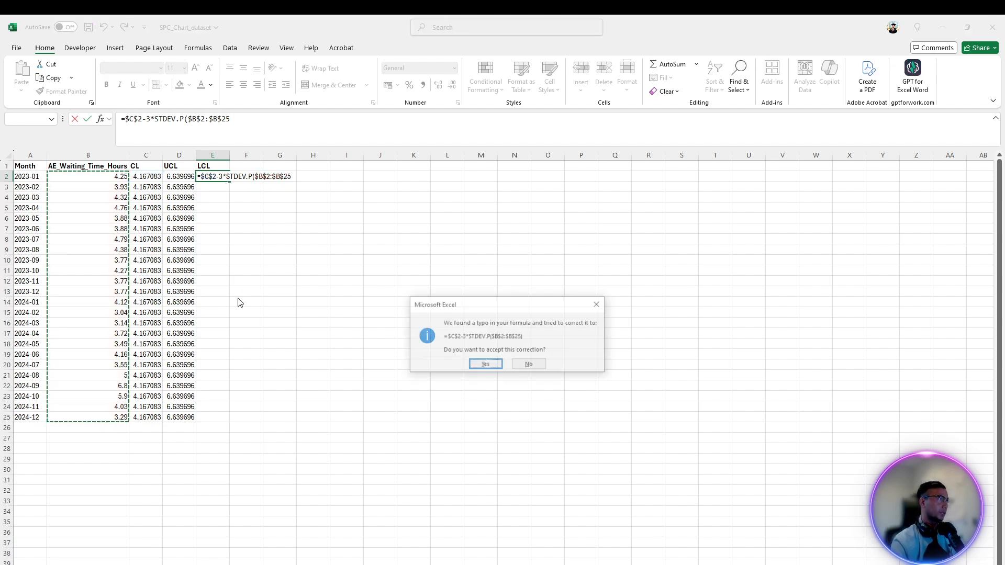
{"action": "key", "text": "Return"}
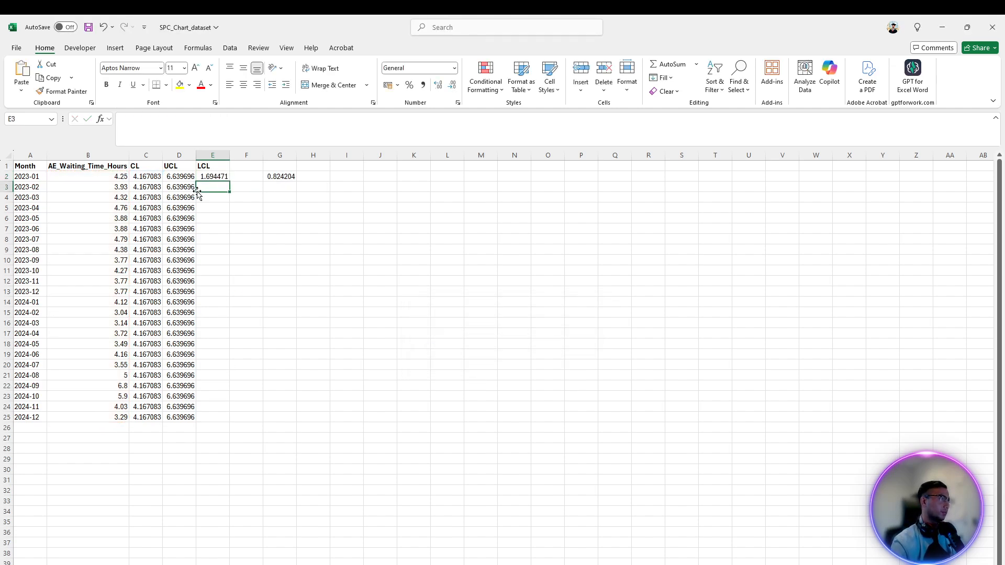
Step: Fill the LCL formula from E2 down the column to row 25
{"action": "left_click", "coordinate": [224, 177]}
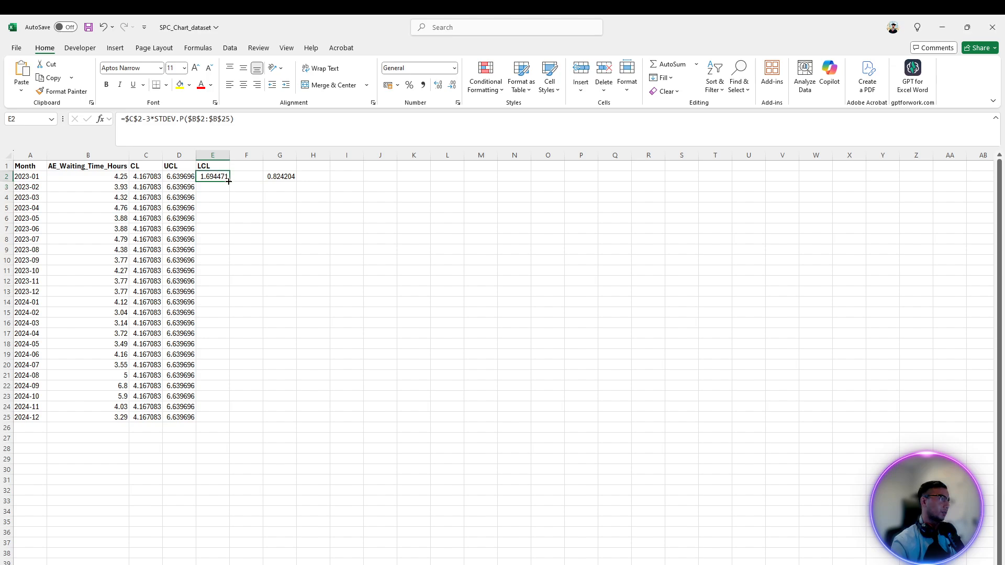
{"action": "double_click", "coordinate": [229, 181]}
{"action": "left_click", "coordinate": [253, 240]}
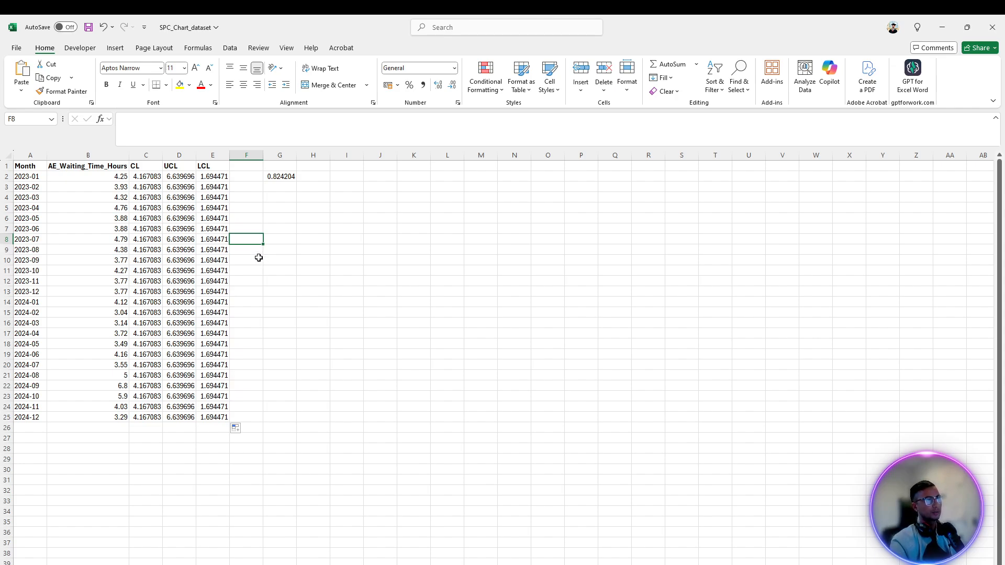
{"action": "left_click", "coordinate": [253, 188]}
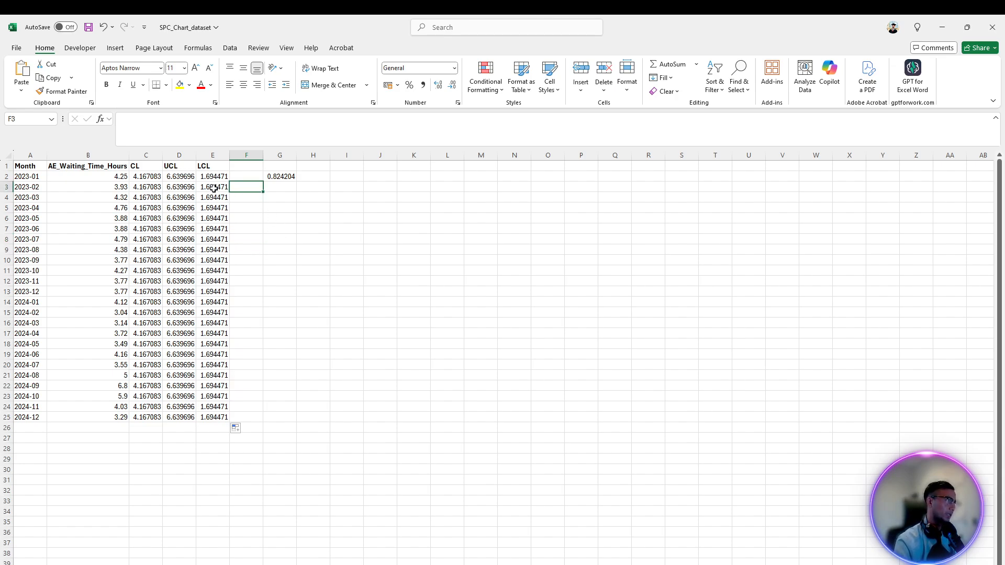
{"action": "left_click", "coordinate": [365, 184]}
{"action": "left_click", "coordinate": [353, 176]}
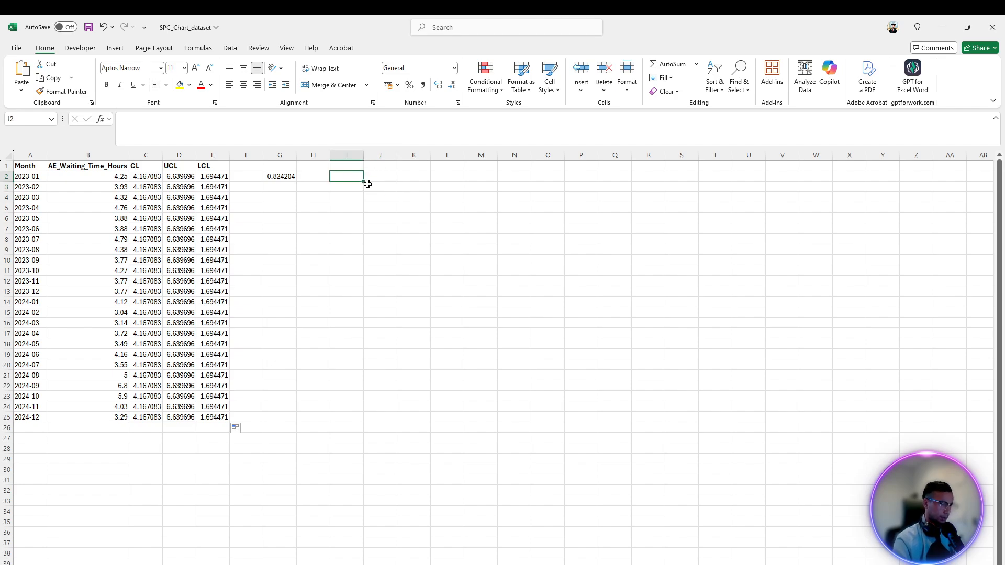
Step: Enter a check formula for the upper control limit in I2 as =$C$2+3*G2
{"action": "type", "text": "="}
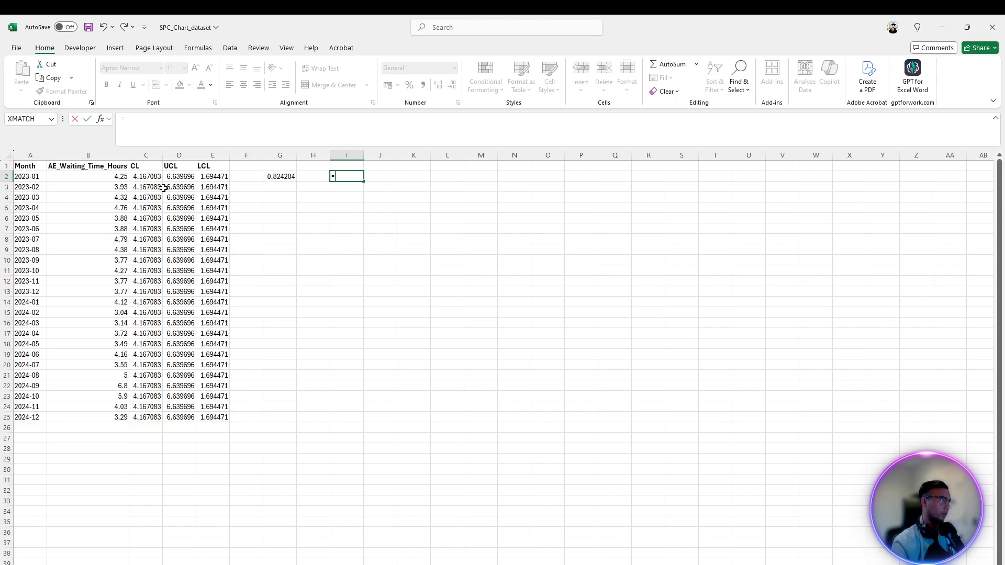
{"action": "left_click", "coordinate": [136, 180]}
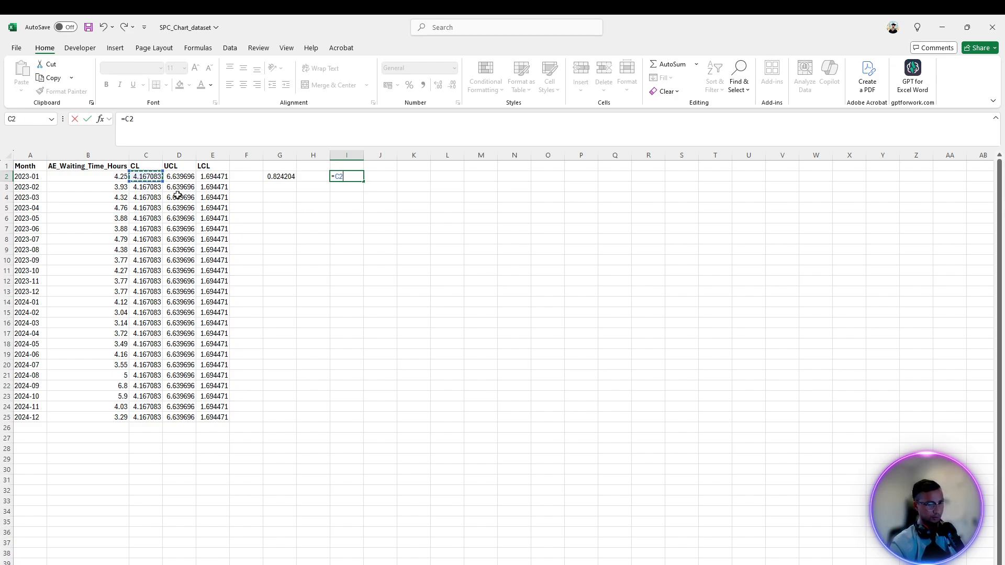
{"action": "type", "text": "+"}
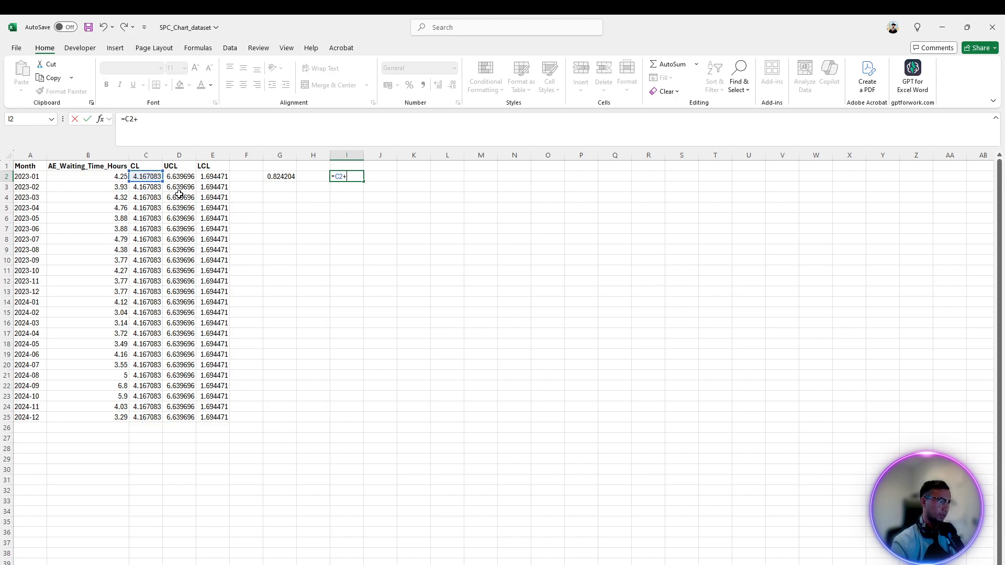
{"action": "key", "text": "F4"}
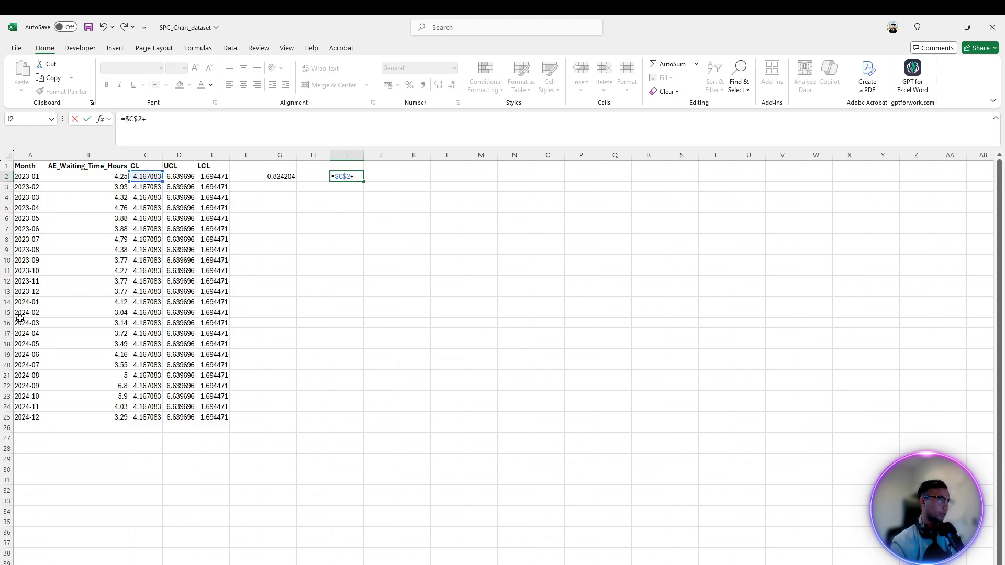
{"action": "type", "text": "3*"}
{"action": "left_click", "coordinate": [284, 178]}
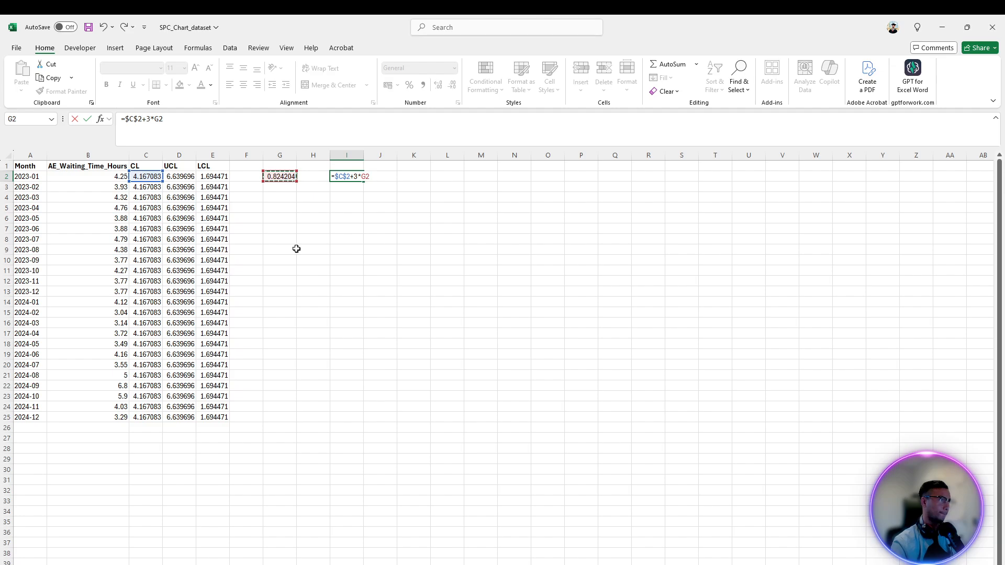
{"action": "key", "text": "Return"}
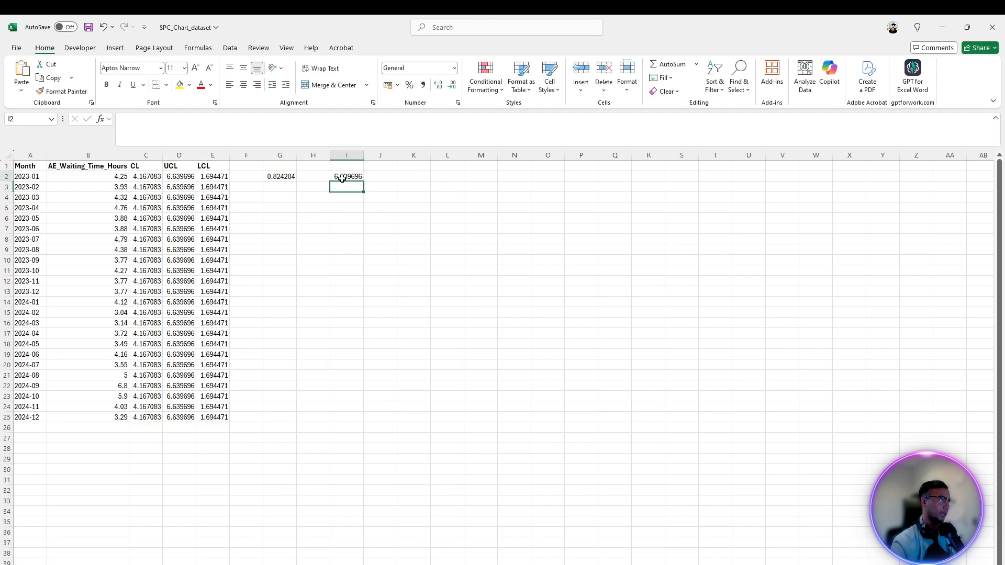
{"action": "left_click", "coordinate": [341, 177]}
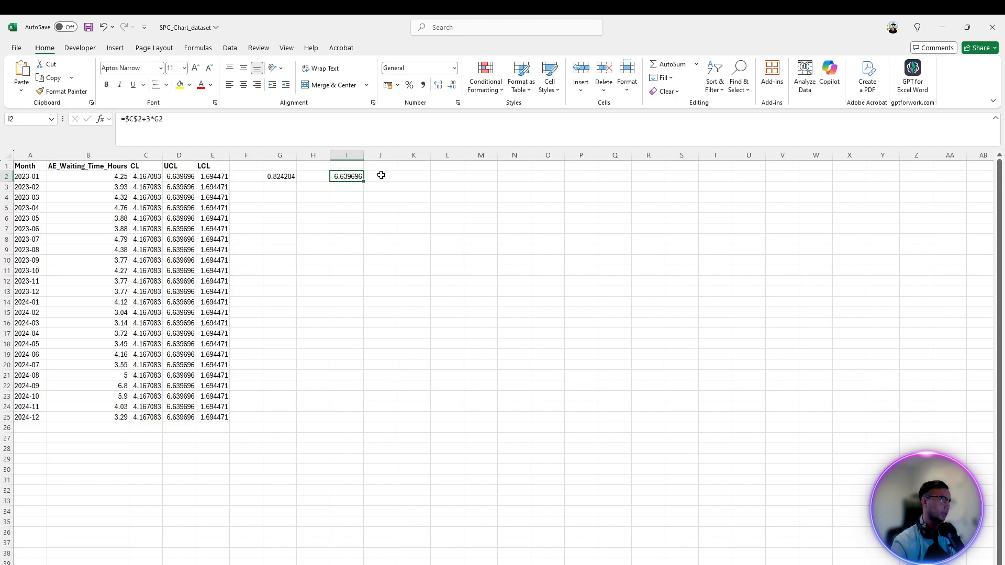
Step: Enter a check formula for the lower control limit in J2 as =$C$2-3*G2 and compare both check cells with the limit columns
{"action": "left_click", "coordinate": [382, 176]}
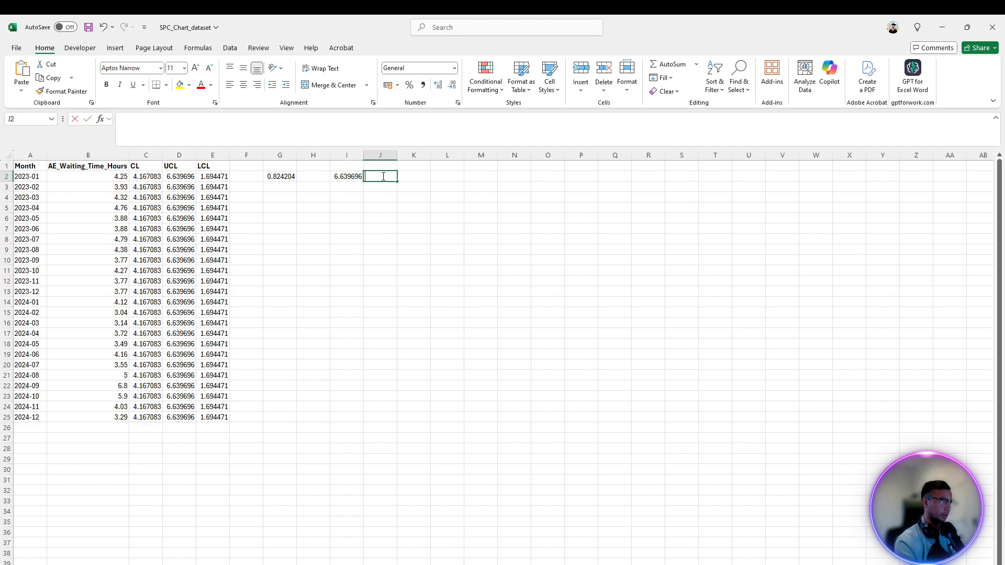
{"action": "type", "text": "="}
{"action": "left_click", "coordinate": [149, 177]}
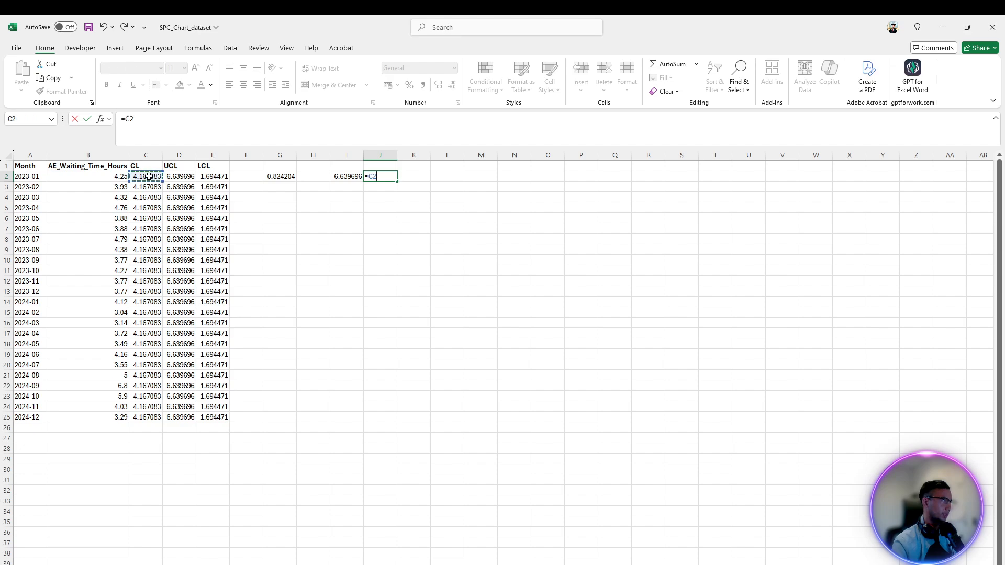
{"action": "key", "text": "F4"}
{"action": "type", "text": "-3*"}
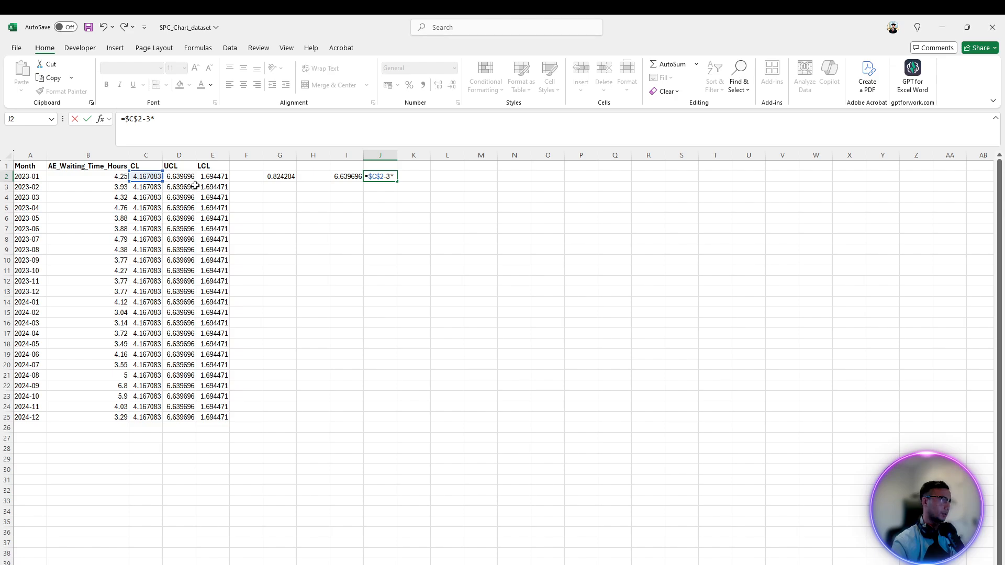
{"action": "left_click", "coordinate": [287, 179]}
{"action": "key", "text": "Return"}
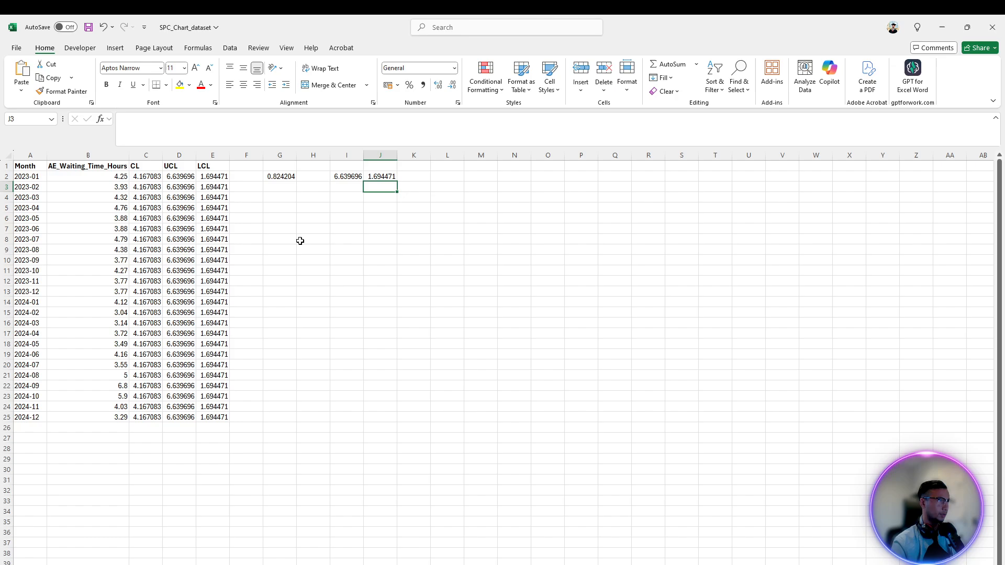
{"action": "left_click", "coordinate": [347, 174]}
{"action": "left_click", "coordinate": [177, 186]}
{"action": "left_click", "coordinate": [386, 179]}
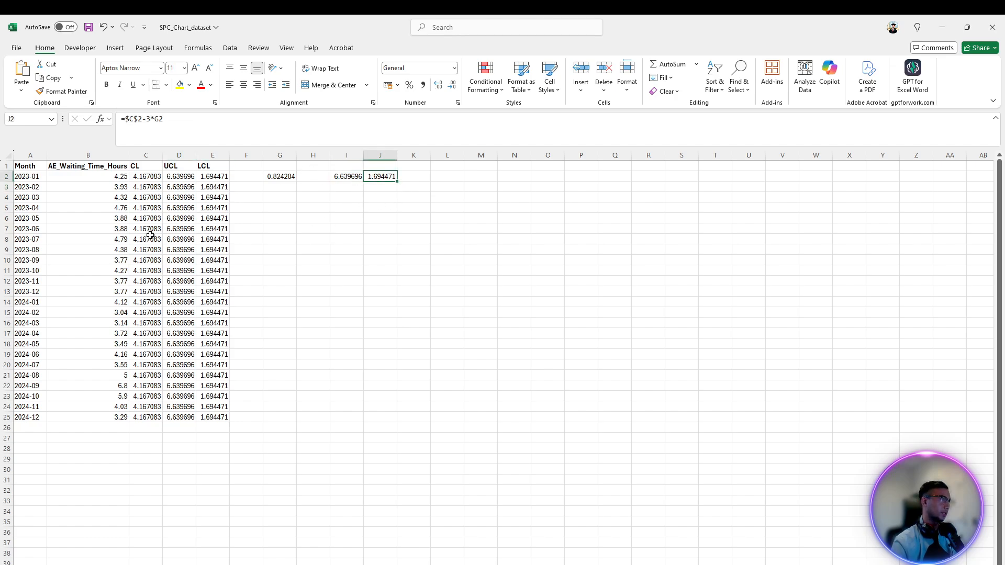
Step: Clear the check calculations in G2:K2 and save the workbook
{"action": "left_click", "coordinate": [211, 203]}
{"action": "left_click_drag", "start_coordinate": [268, 174], "coordinate": [414, 180]}
{"action": "key", "text": "Delete"}
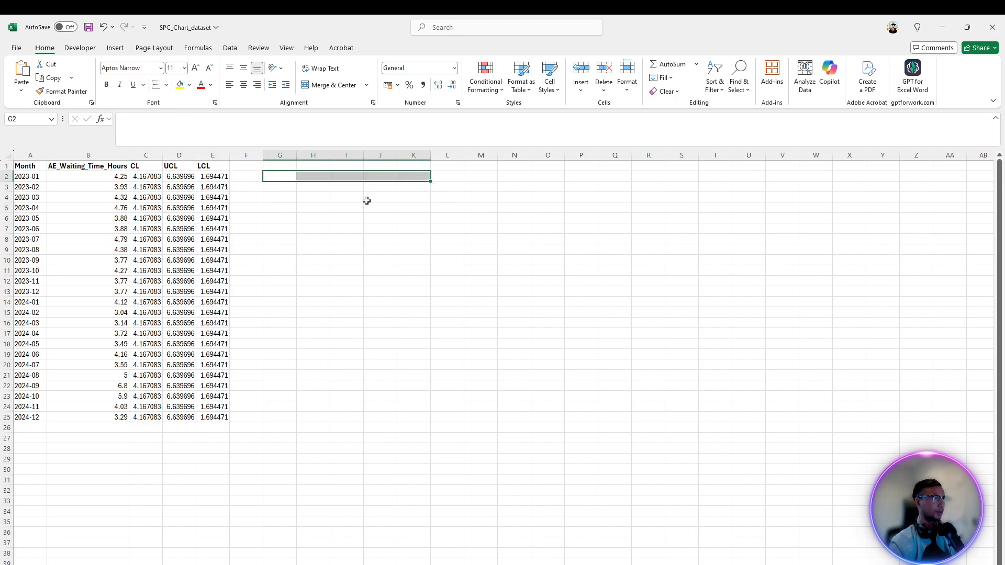
{"action": "left_click", "coordinate": [345, 218]}
{"action": "key", "text": "ctrl+s"}
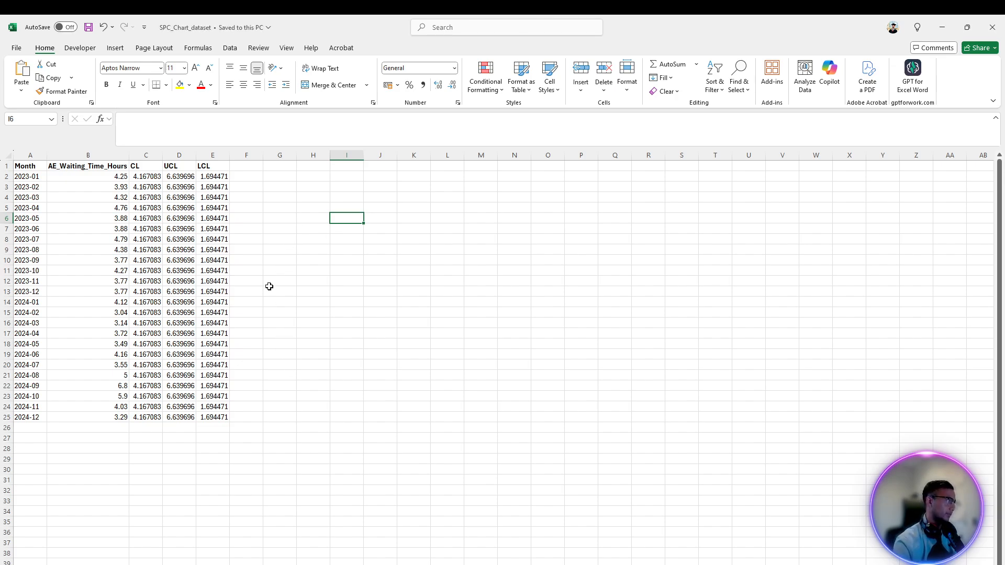
Step: Review the LCL, UCL, CL, AE_Waiting_Time_Hours and Month columns one after another
{"action": "left_click", "coordinate": [264, 273]}
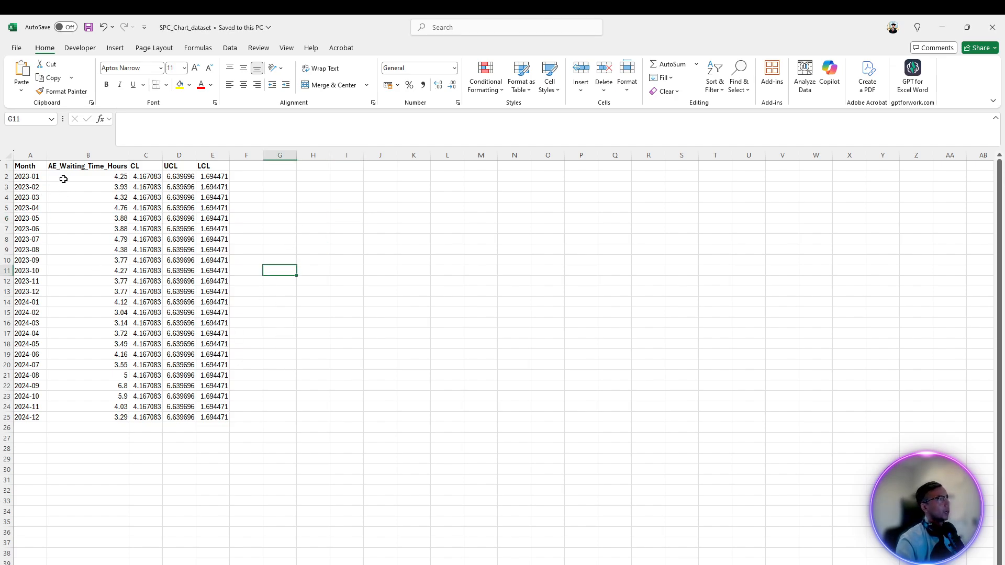
{"action": "left_click", "coordinate": [210, 156]}
{"action": "left_click", "coordinate": [177, 156]}
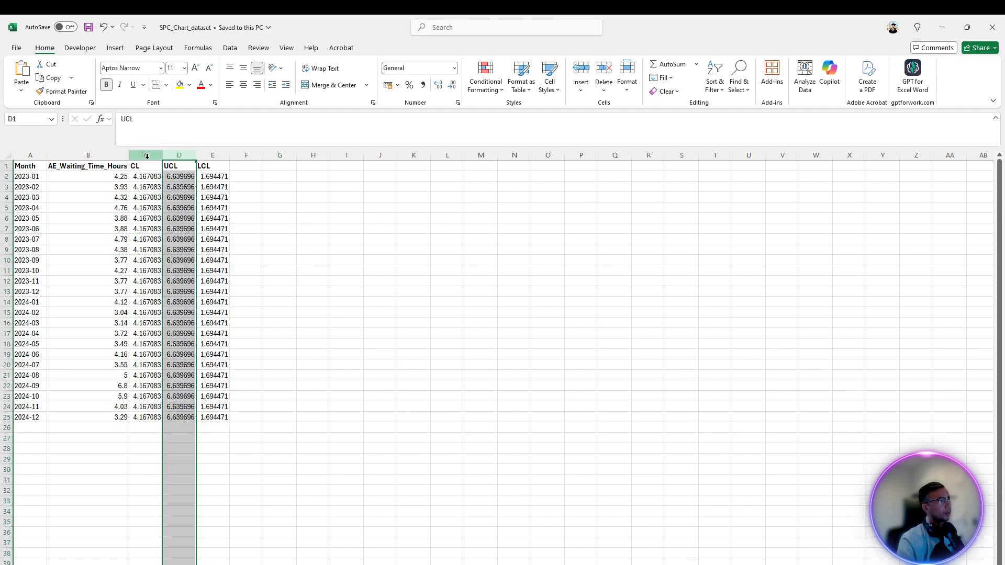
{"action": "left_click", "coordinate": [139, 157]}
{"action": "left_click", "coordinate": [78, 155]}
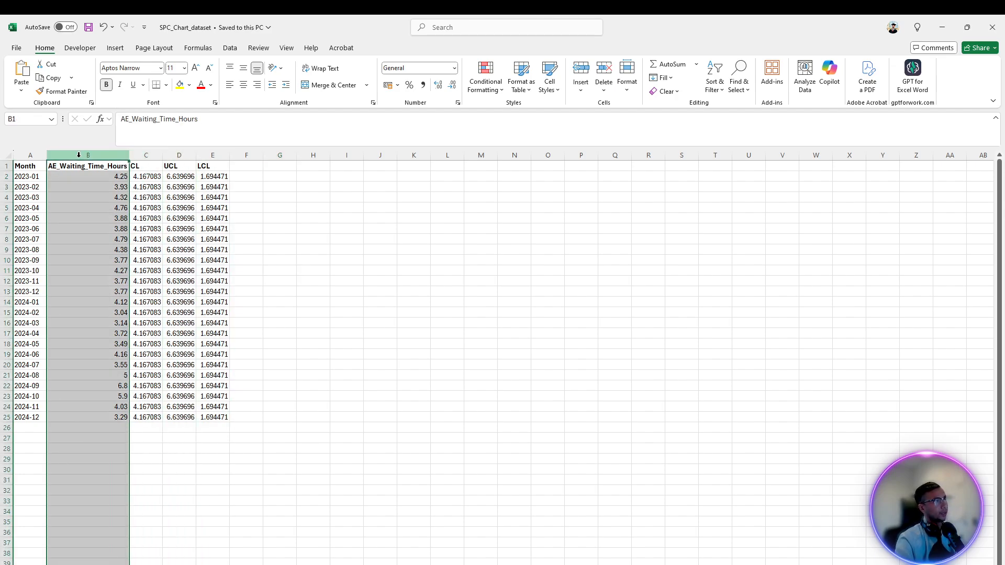
{"action": "left_click", "coordinate": [23, 156]}
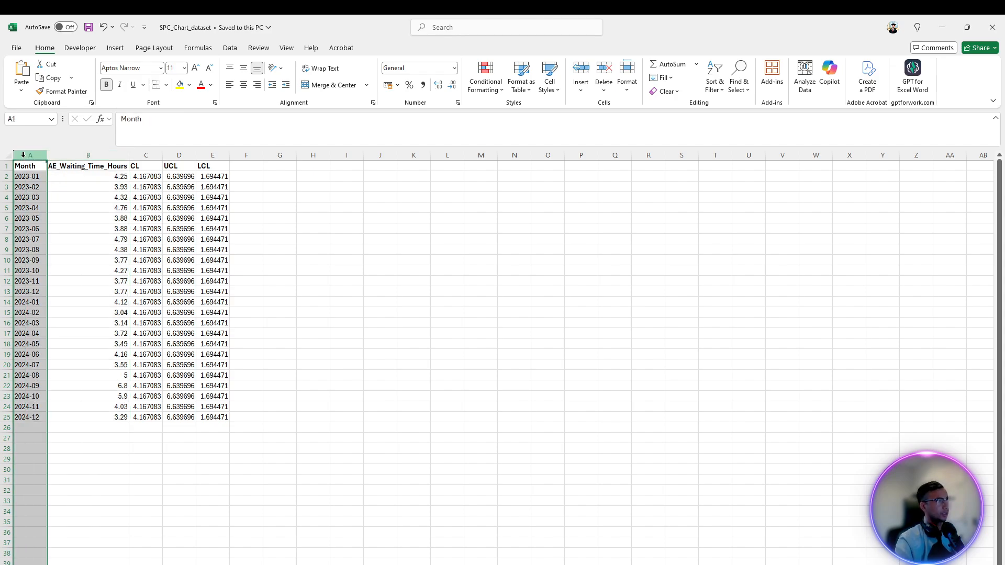
{"action": "left_click", "coordinate": [159, 197]}
Step: Insert a basic line chart from A1:E25, enlarge it and place it beside the data table
{"action": "left_click", "coordinate": [28, 165]}
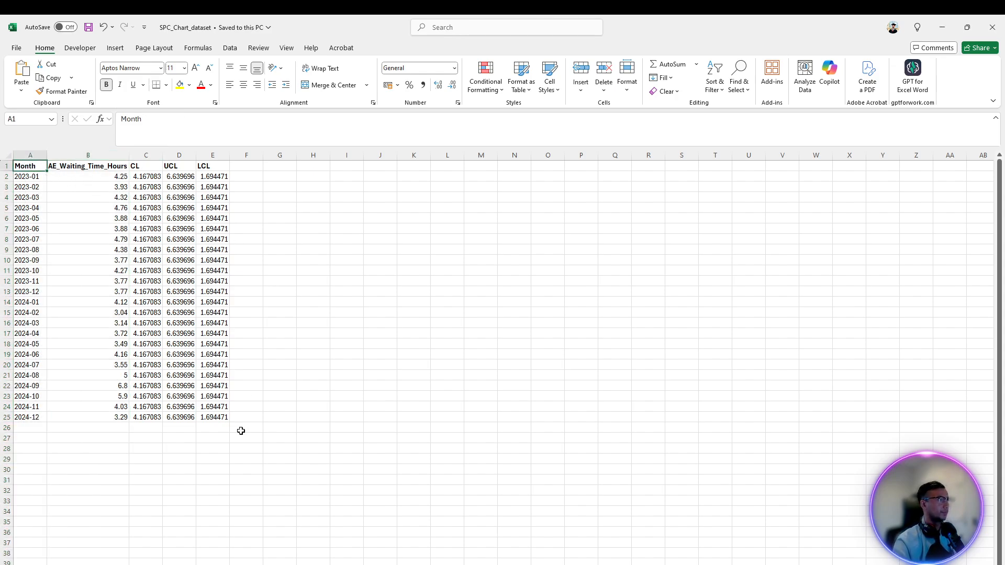
{"action": "left_click", "coordinate": [227, 417], "text": "shift"}
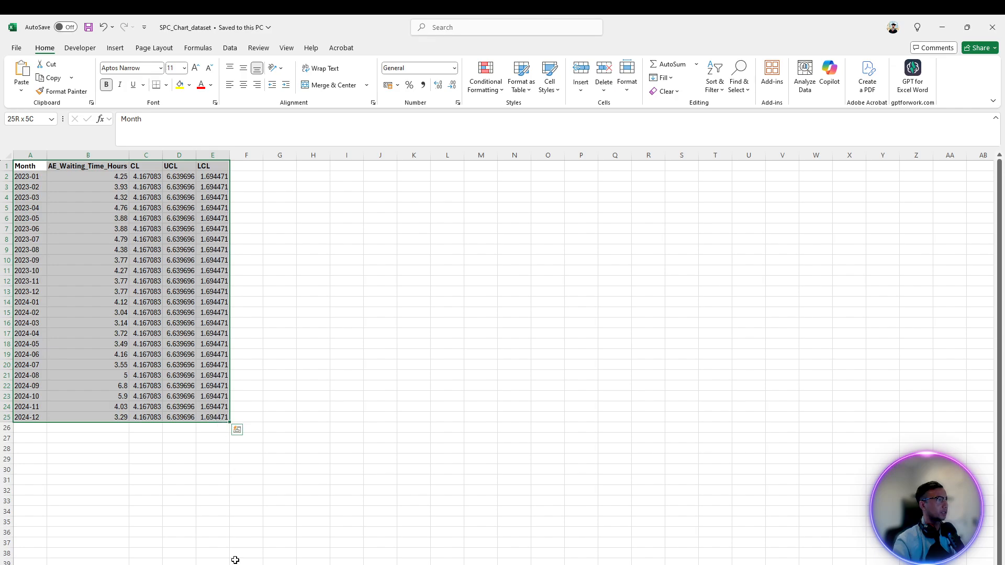
{"action": "left_click", "coordinate": [115, 48]}
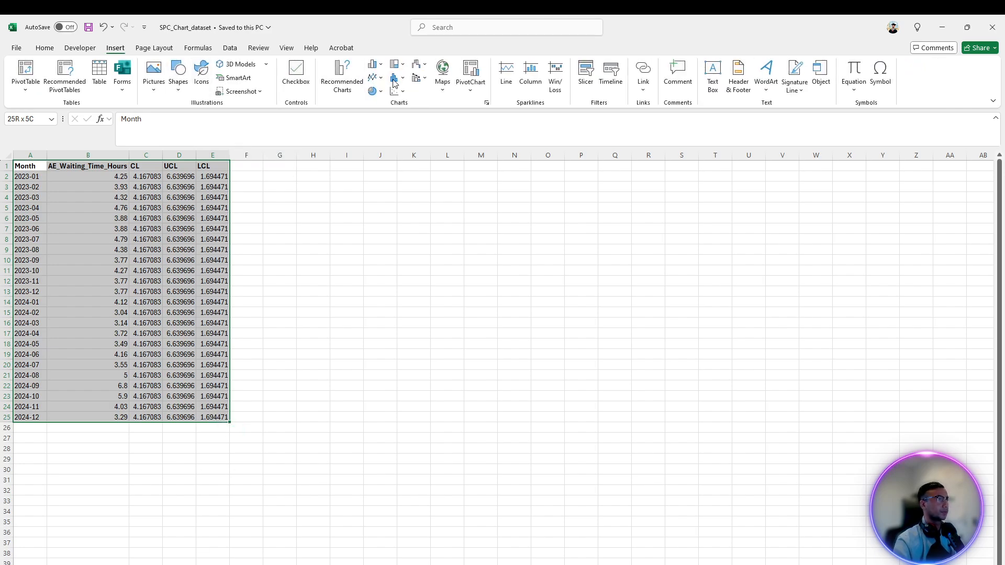
{"action": "left_click", "coordinate": [342, 76]}
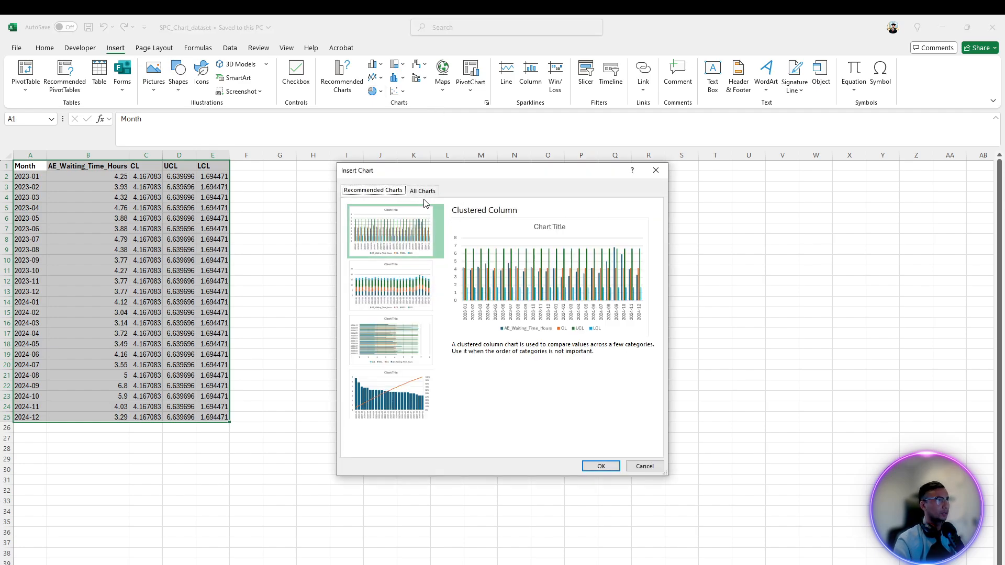
{"action": "left_click", "coordinate": [421, 192]}
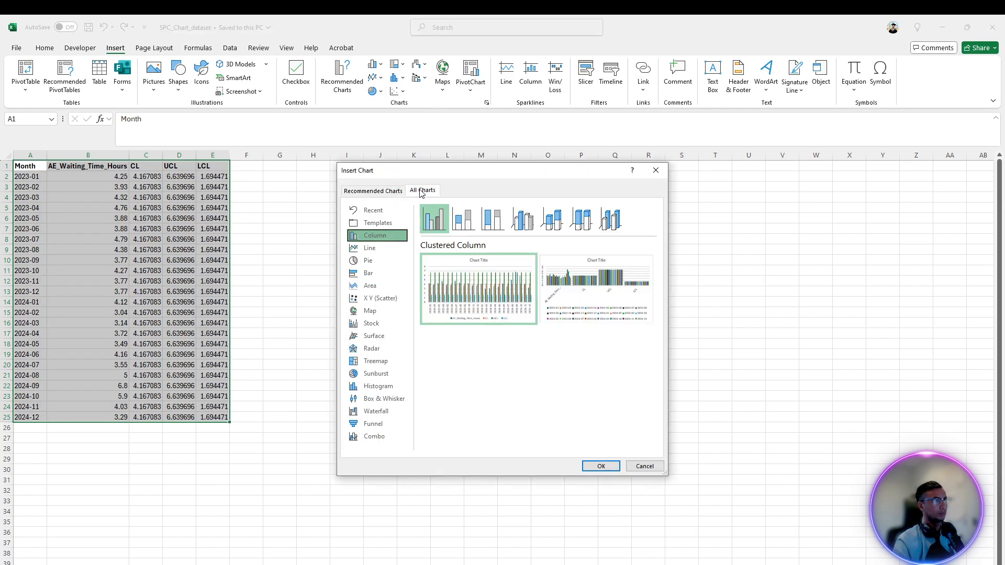
{"action": "left_click", "coordinate": [373, 249]}
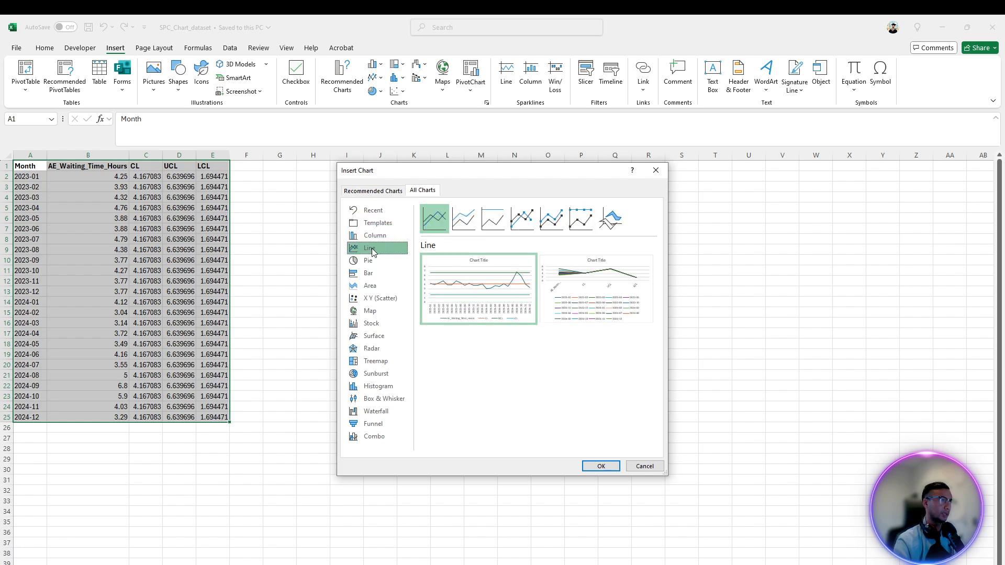
{"action": "left_click", "coordinate": [601, 466]}
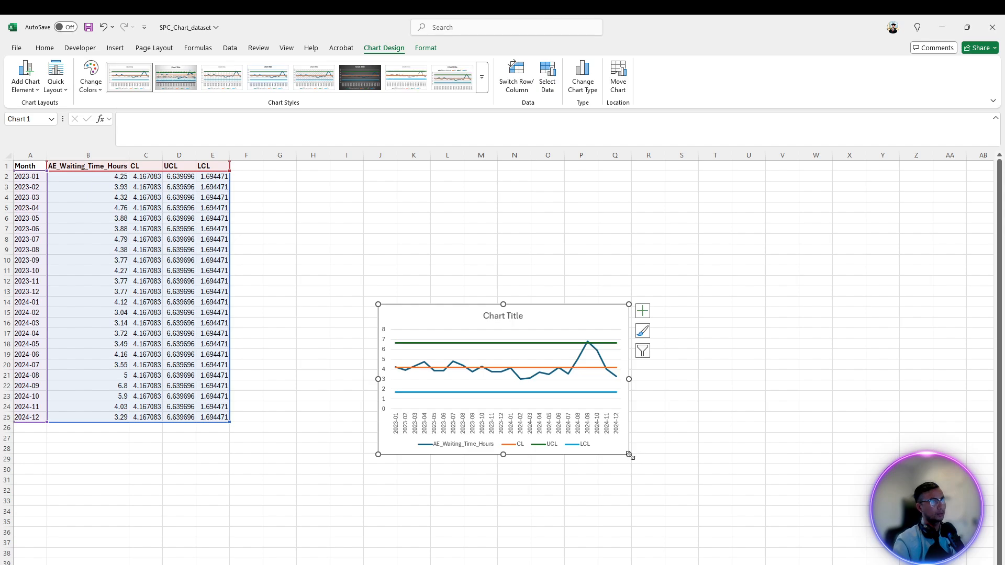
{"action": "left_click_drag", "start_coordinate": [636, 457], "coordinate": [912, 528]}
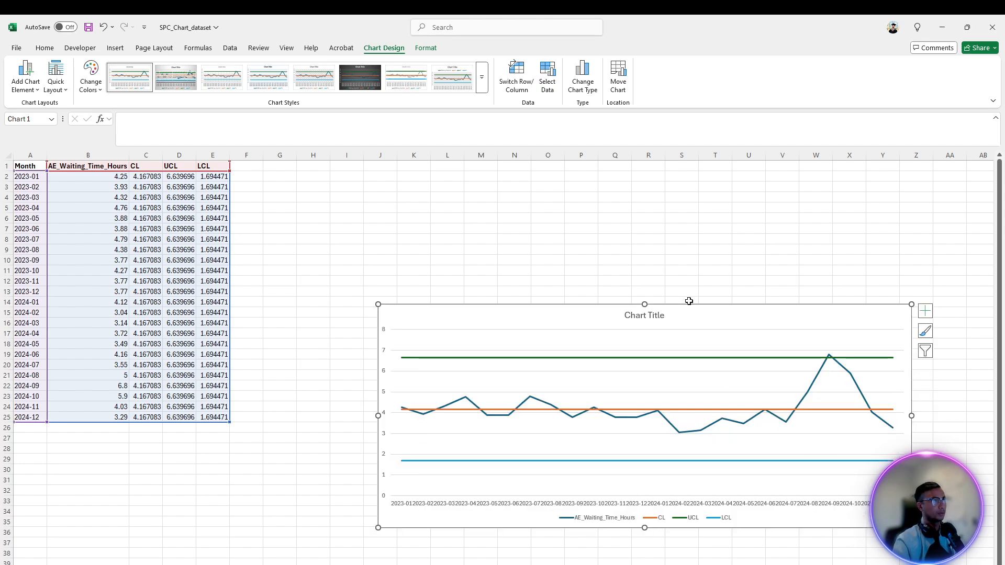
{"action": "left_click_drag", "start_coordinate": [692, 311], "coordinate": [555, 190]}
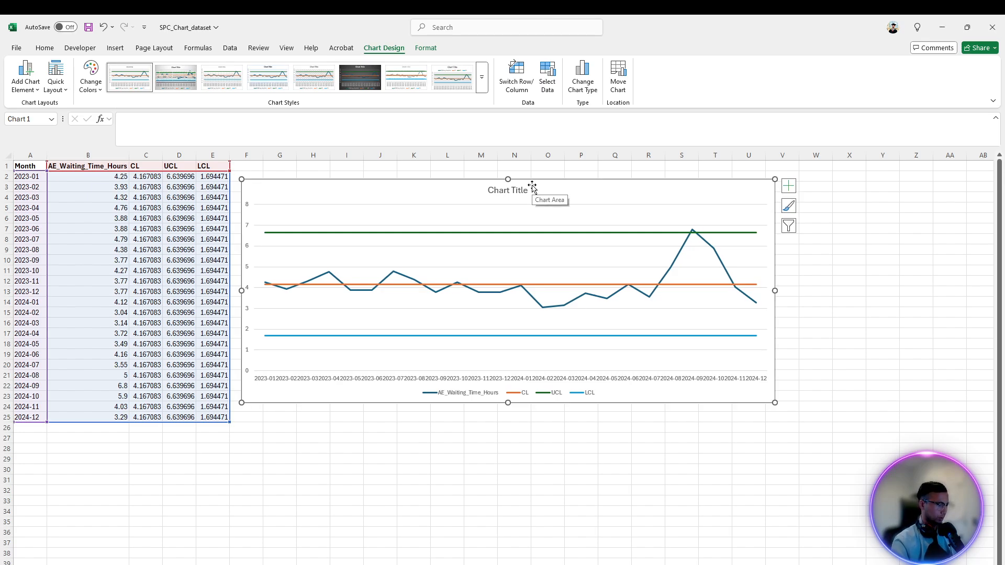
Step: Copy the line chart onto a new worksheet, enlarge it and position it across about columns B to U
{"action": "key", "text": "ctrl+c"}
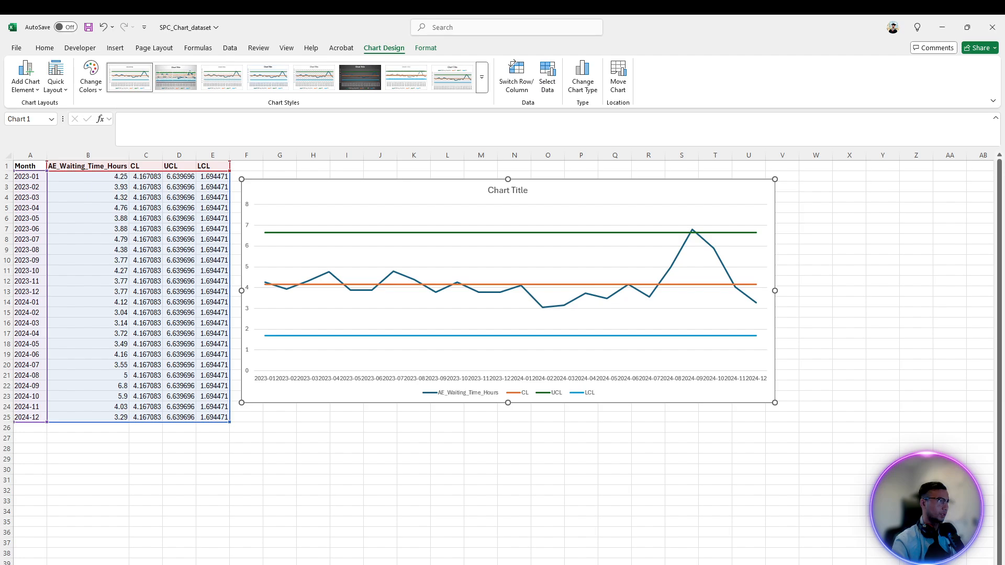
{"action": "key", "text": "shift+F11"}
{"action": "key", "text": "ctrl+v"}
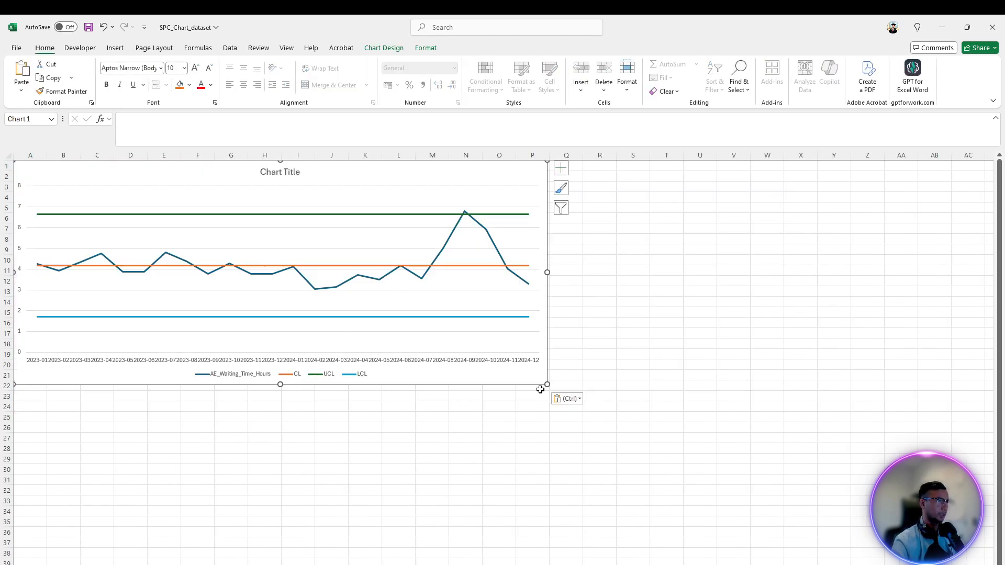
{"action": "left_click_drag", "start_coordinate": [547, 385], "coordinate": [692, 518]}
{"action": "left_click_drag", "start_coordinate": [567, 171], "coordinate": [596, 190]}
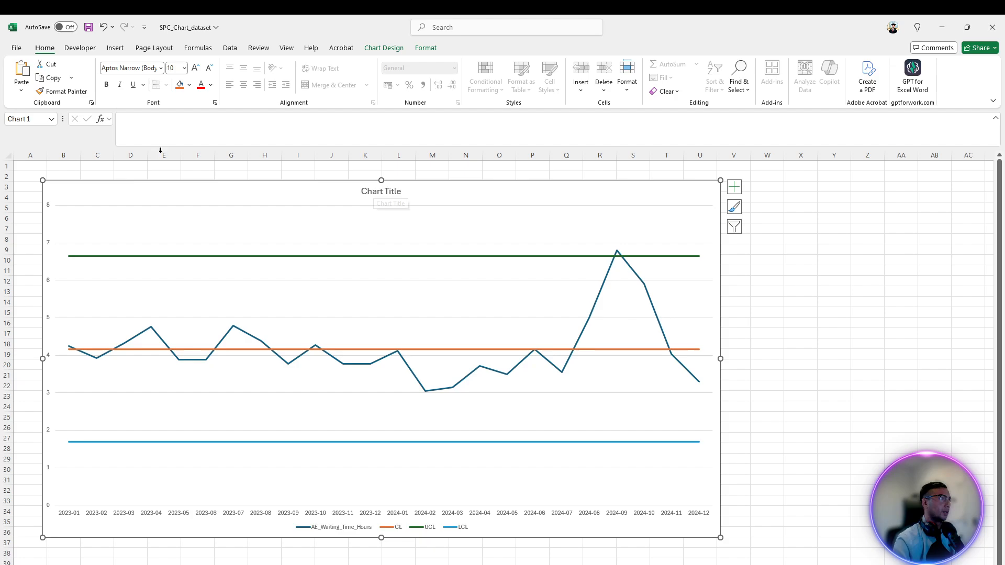
Step: Apply the dark-background chart style to the chart on the new worksheet
{"action": "left_click", "coordinate": [228, 48]}
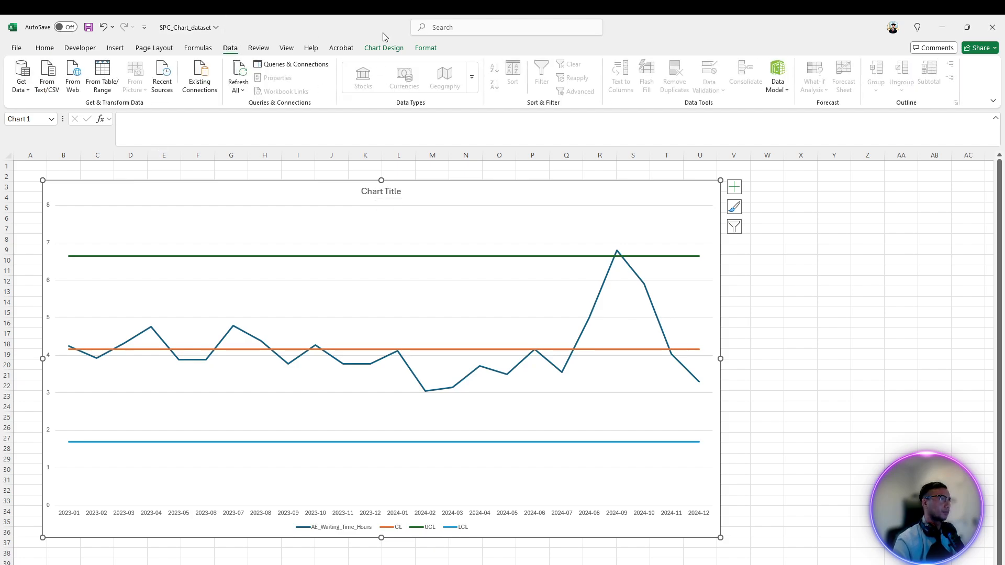
{"action": "left_click", "coordinate": [387, 48]}
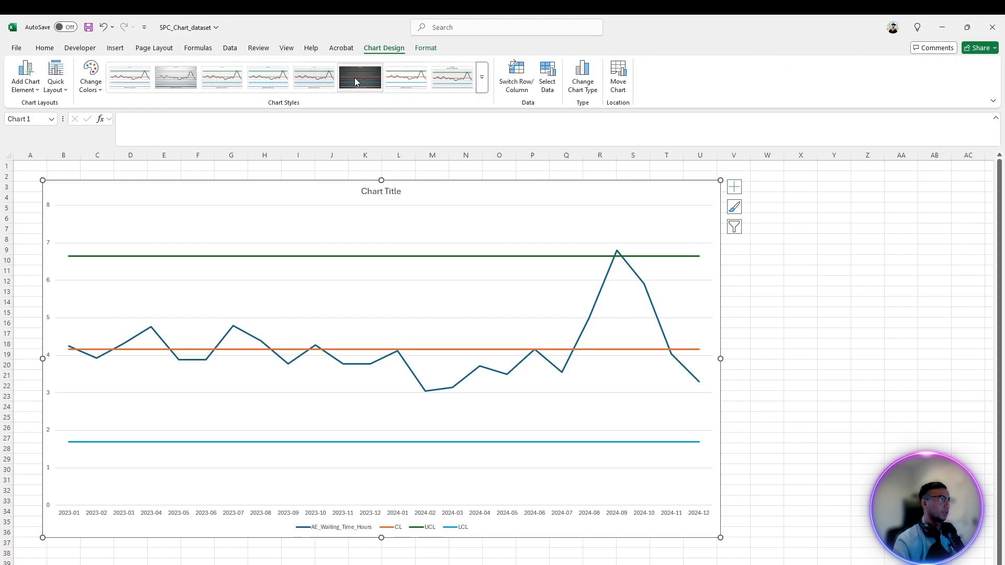
{"action": "left_click", "coordinate": [354, 77]}
{"action": "left_click", "coordinate": [869, 375]}
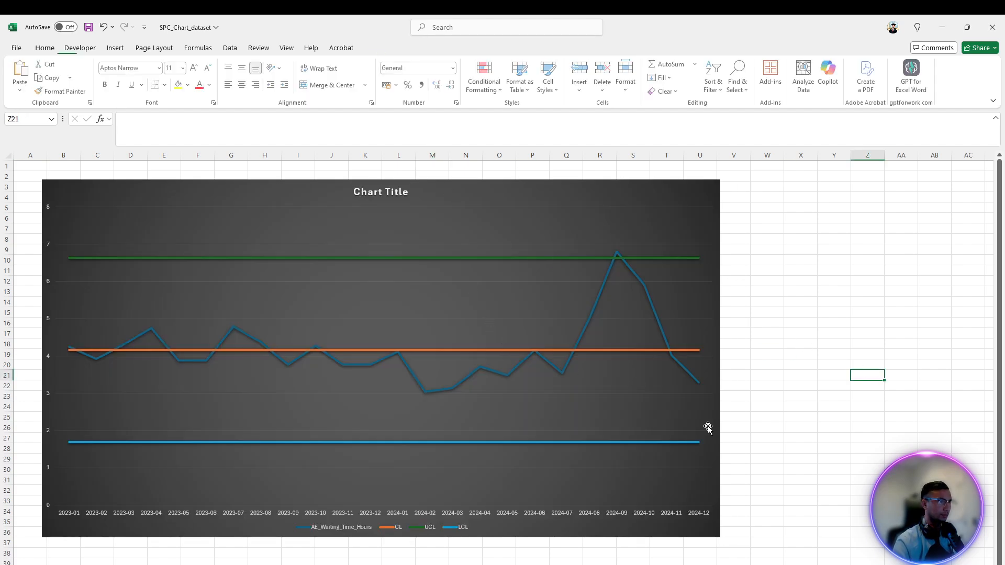
{"action": "left_click", "coordinate": [525, 228]}
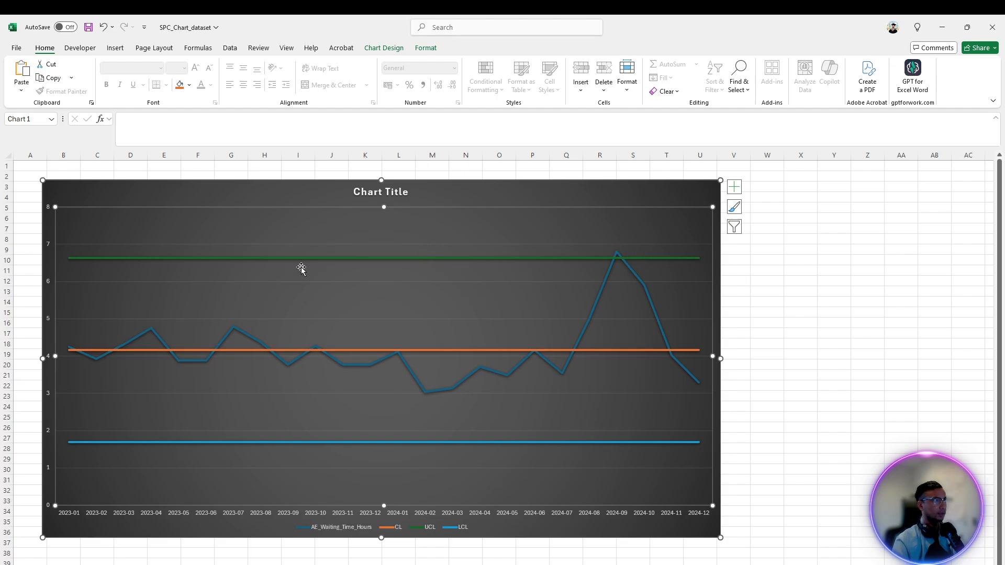
{"action": "left_click", "coordinate": [734, 187]}
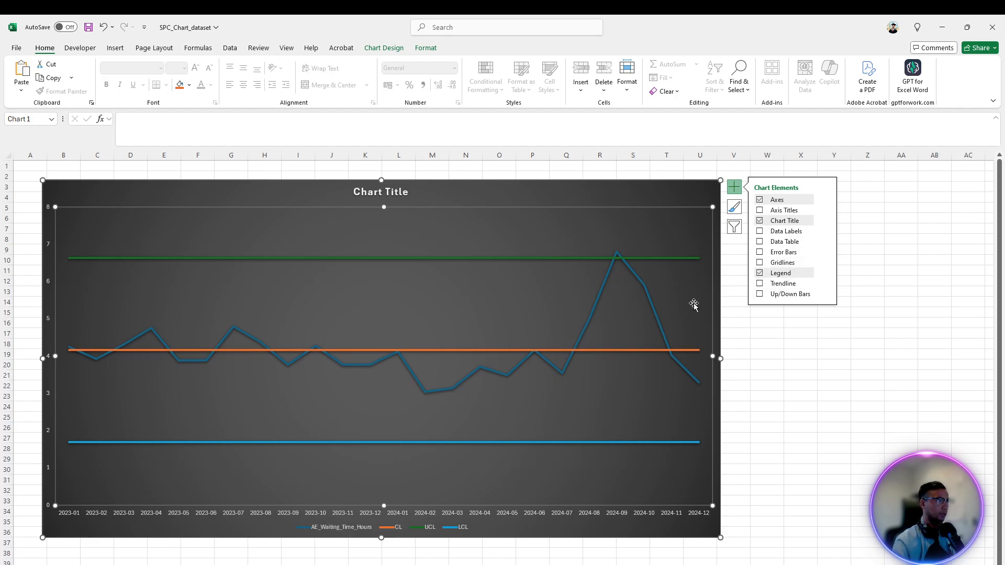
{"action": "left_click", "coordinate": [821, 354]}
Step: Replace the chart title with "SPC Chart to monitor Waiting Times"
{"action": "double_click", "coordinate": [404, 190]}
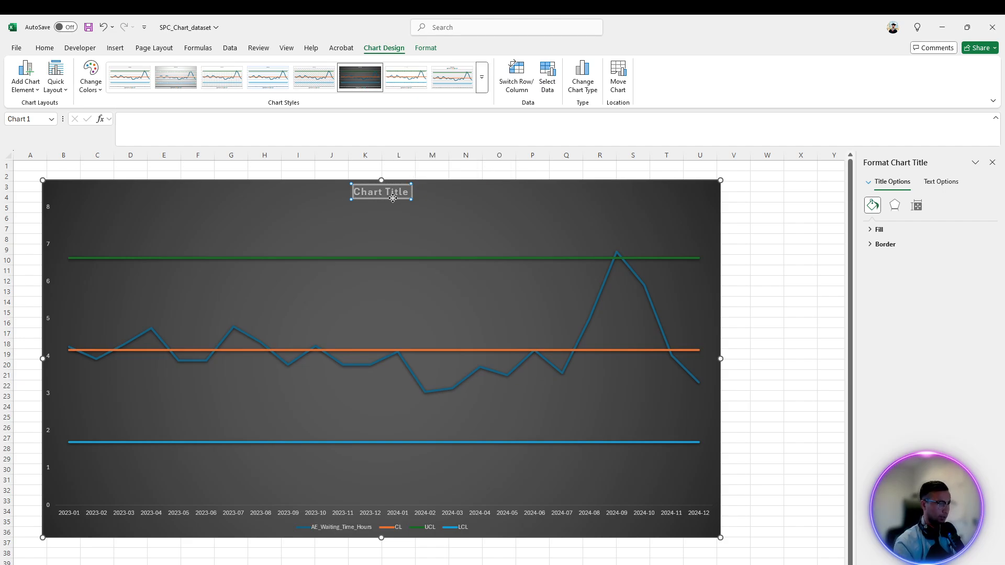
{"action": "type", "text": "SPC"}
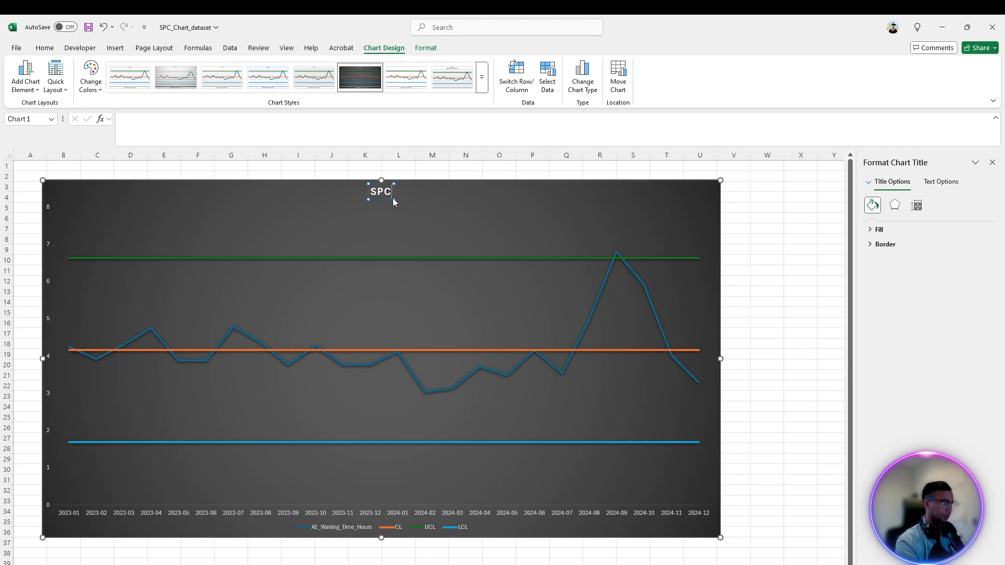
{"action": "type", "text": " Cha"}
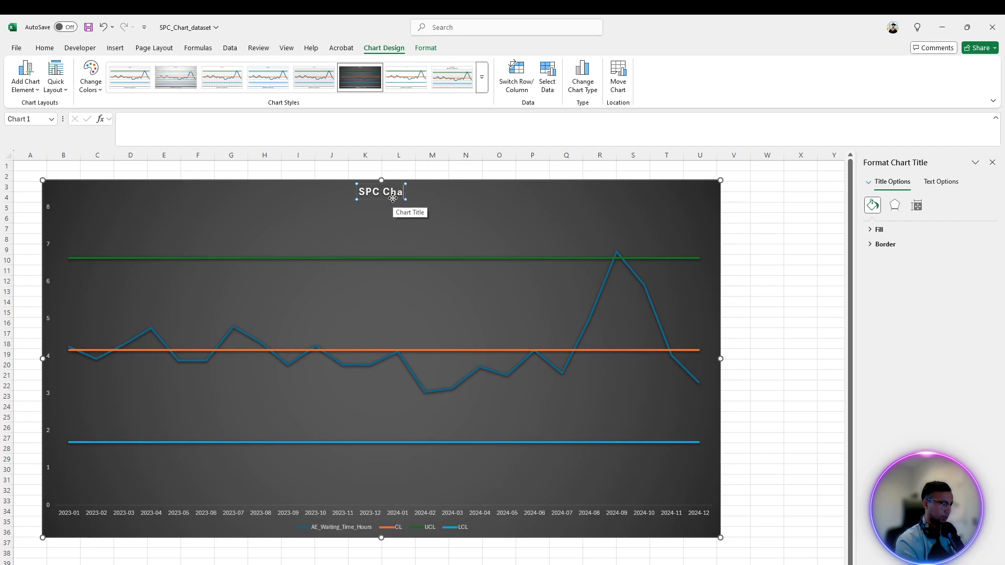
{"action": "type", "text": "rt to monit"}
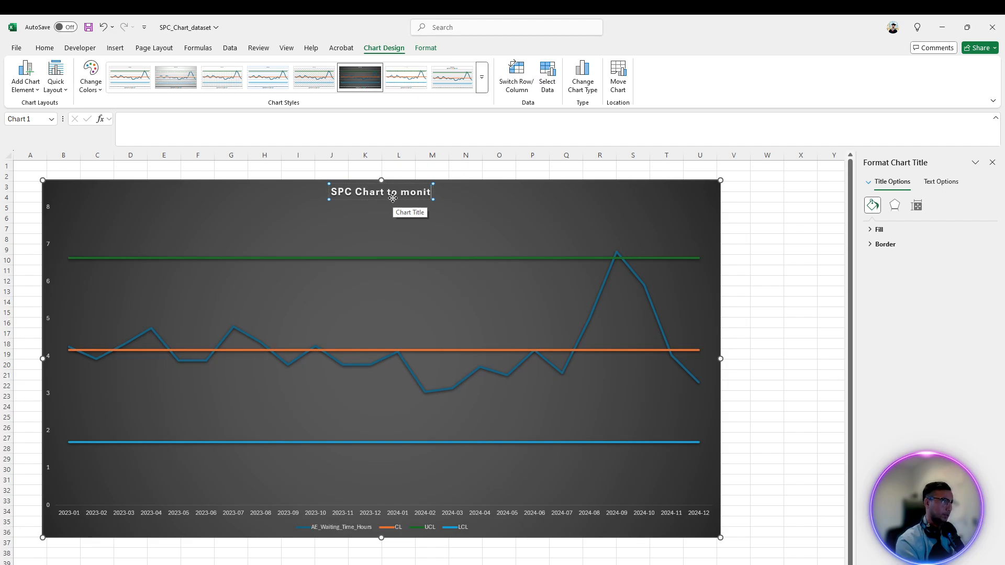
{"action": "type", "text": "or W"}
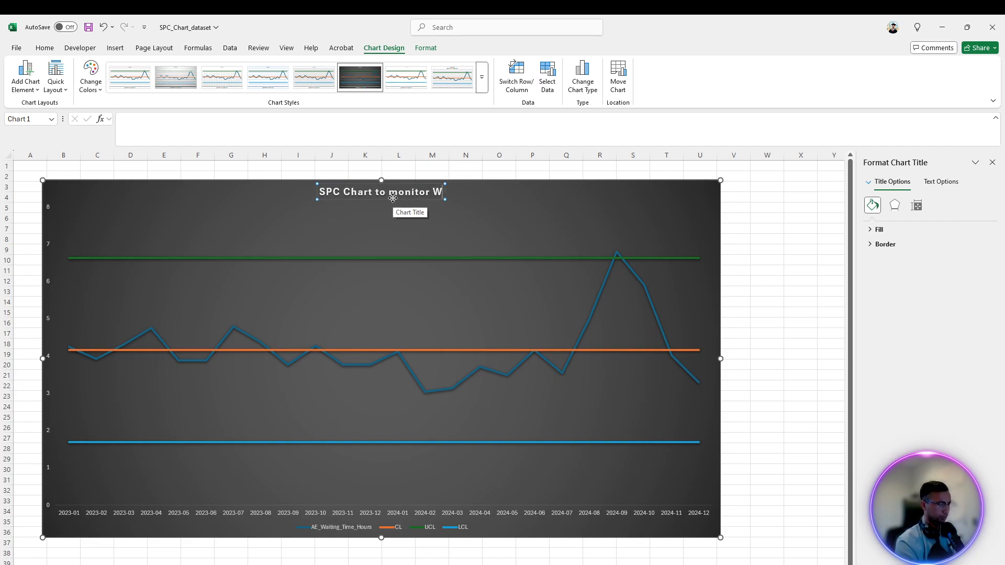
{"action": "type", "text": "aiting Times"}
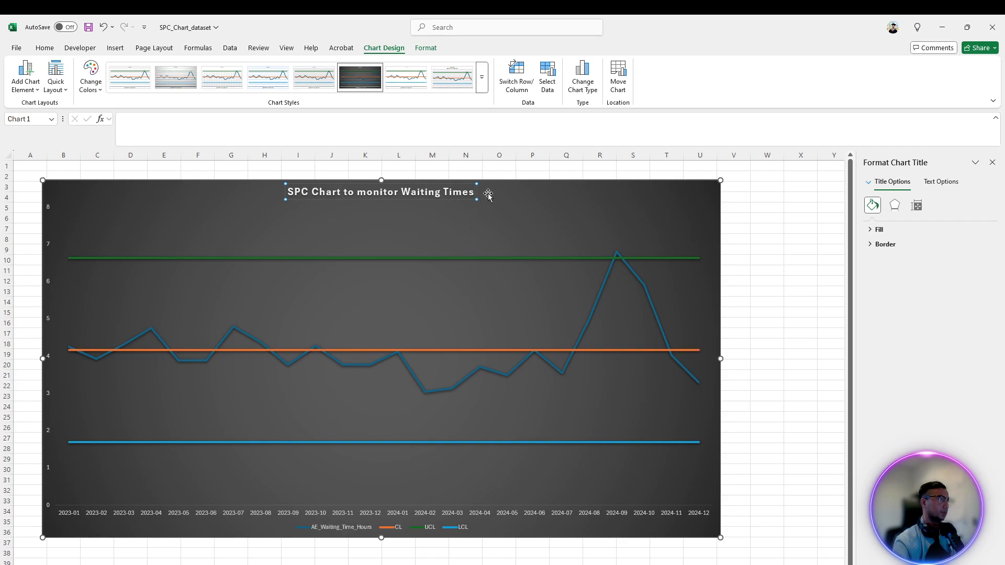
{"action": "left_click", "coordinate": [521, 221]}
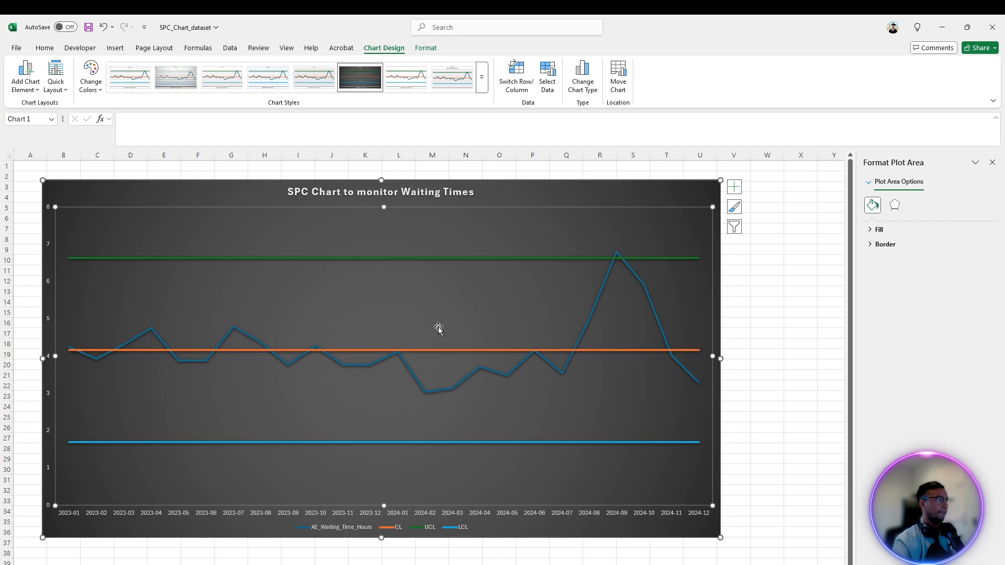
Step: Recolour the UCL line with the dark teal theme colour used by the waiting-time line
{"action": "left_click", "coordinate": [507, 258]}
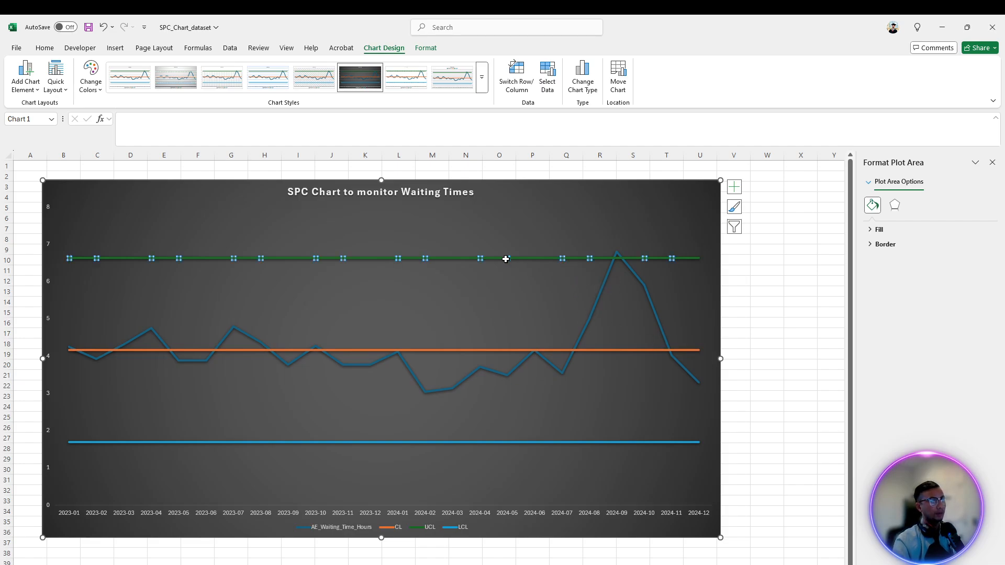
{"action": "left_click", "coordinate": [550, 442]}
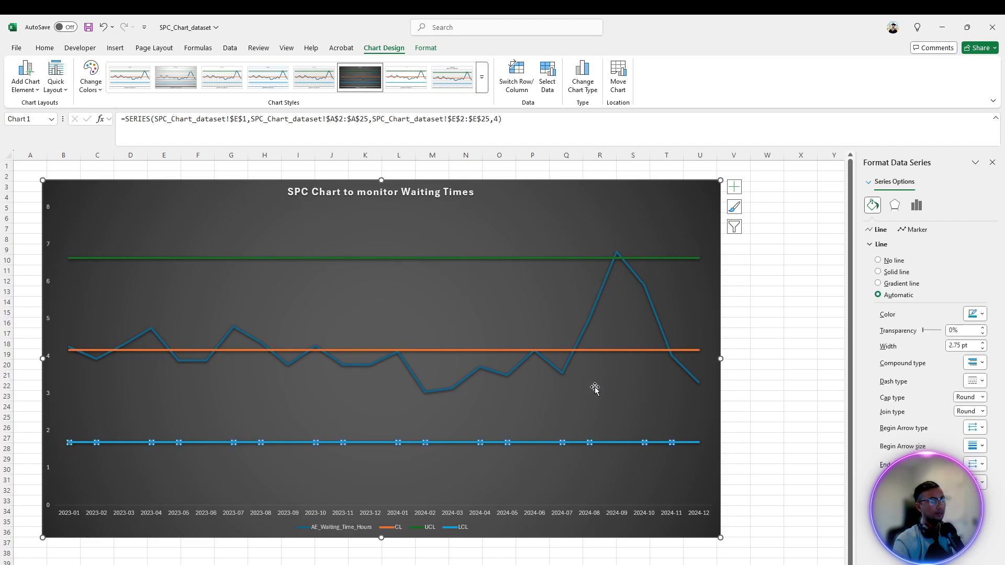
{"action": "left_click", "coordinate": [621, 350]}
{"action": "left_click", "coordinate": [590, 307]}
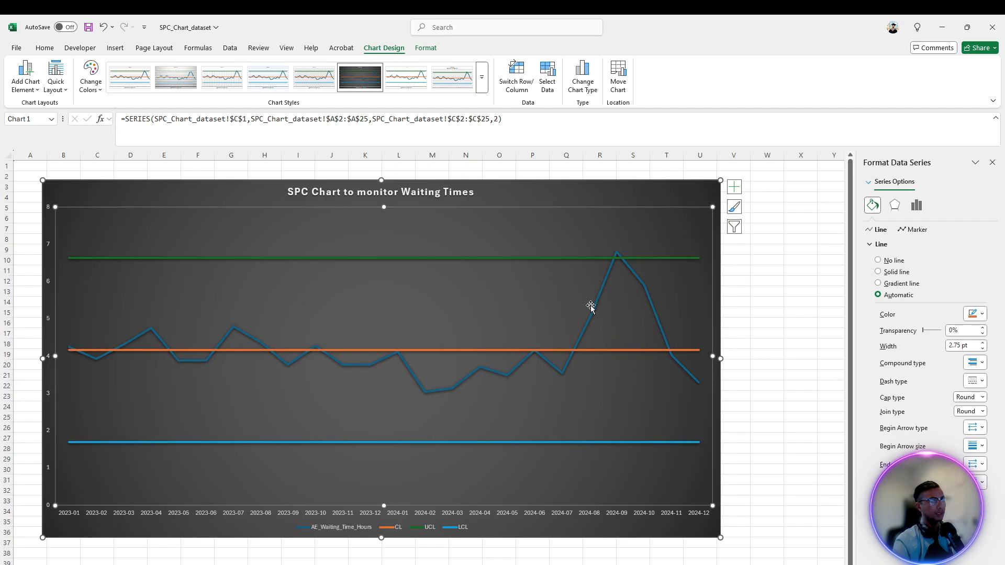
{"action": "left_click", "coordinate": [490, 259]}
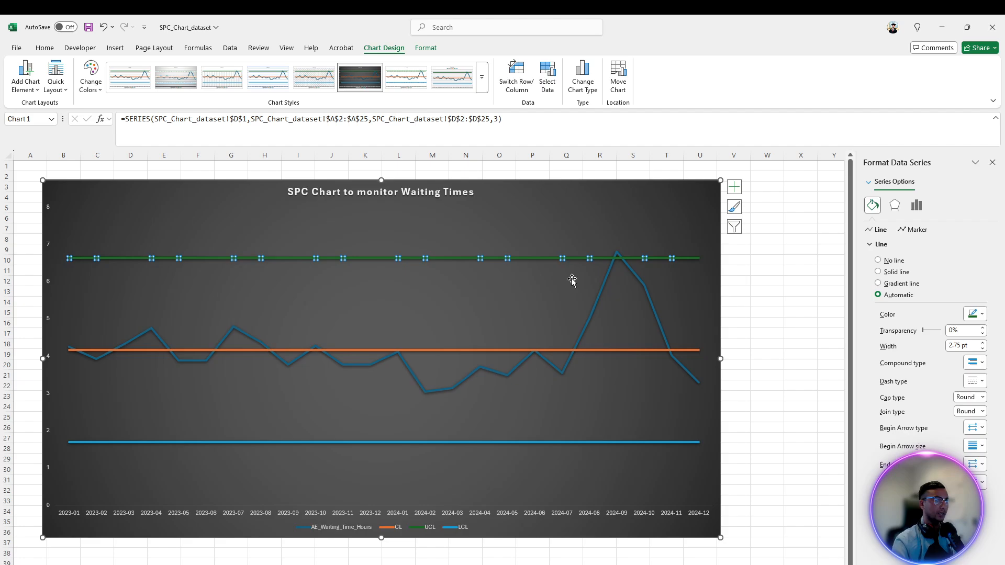
{"action": "left_click", "coordinate": [977, 314]}
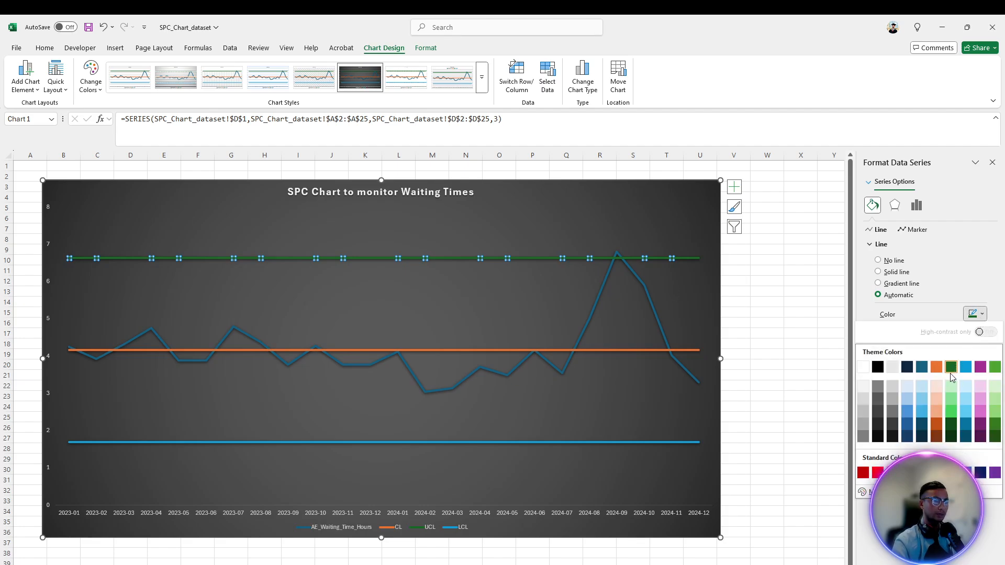
{"action": "left_click", "coordinate": [923, 368]}
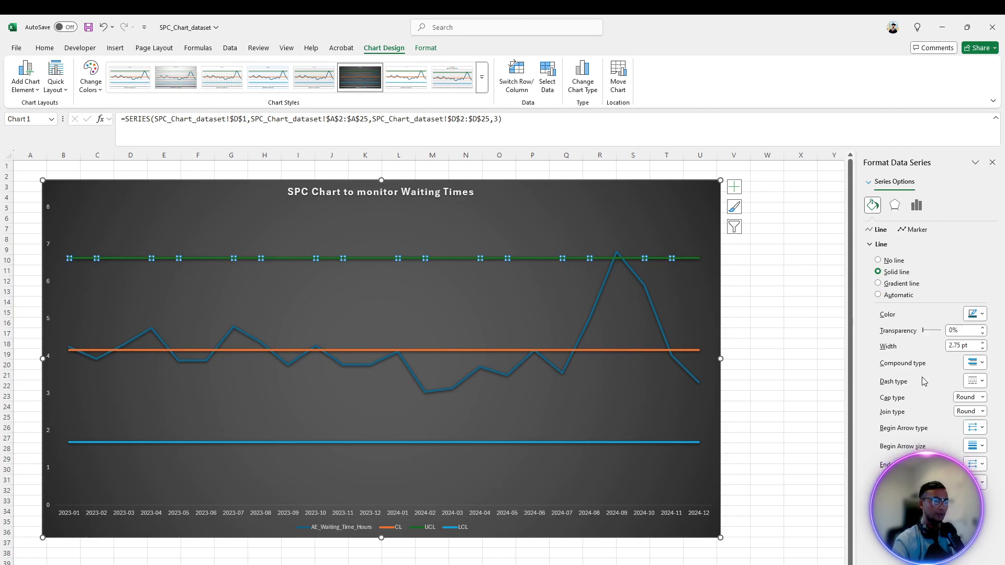
Step: Recolour the LCL line with the dark teal theme colour to match the UCL line
{"action": "left_click", "coordinate": [524, 448]}
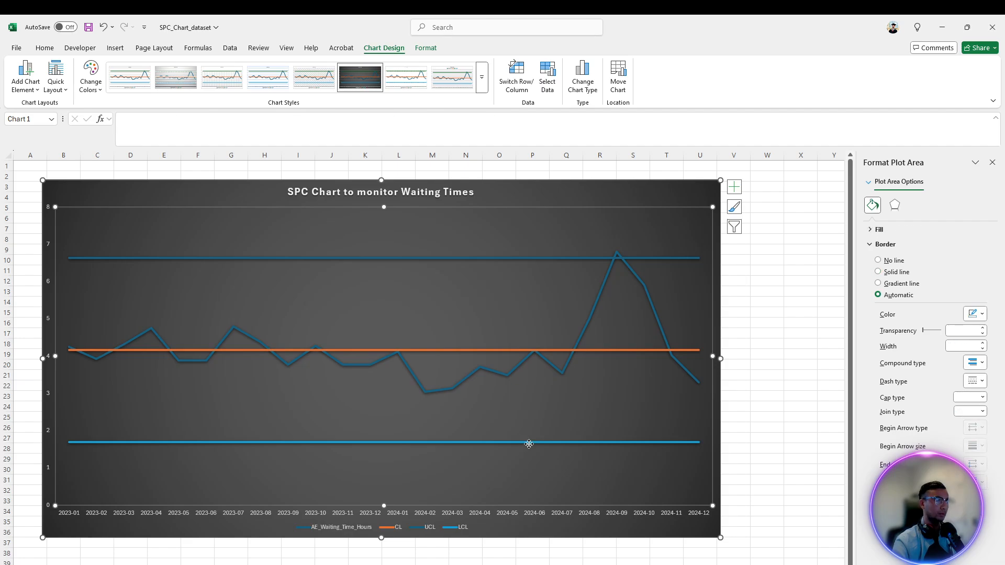
{"action": "left_click", "coordinate": [245, 445]}
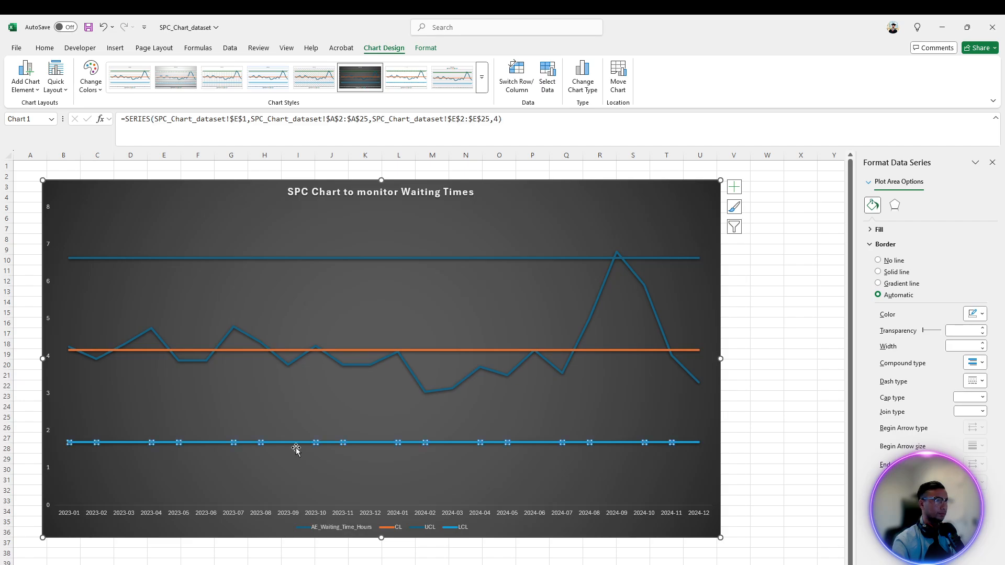
{"action": "left_click", "coordinate": [975, 314]}
{"action": "left_click", "coordinate": [922, 367]}
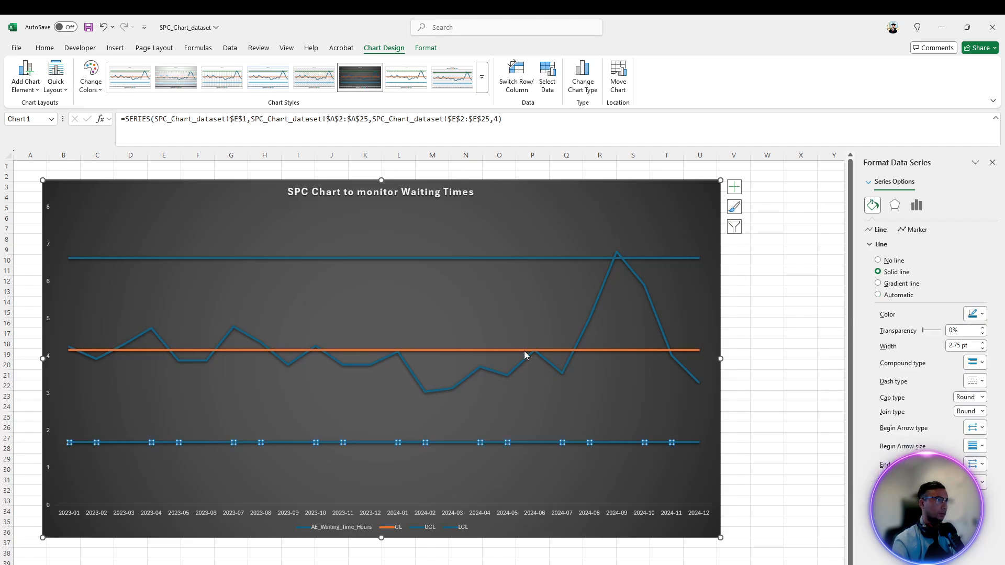
Step: Recolour the AE_Waiting_Time_Hours line light grey
{"action": "left_click", "coordinate": [431, 389]}
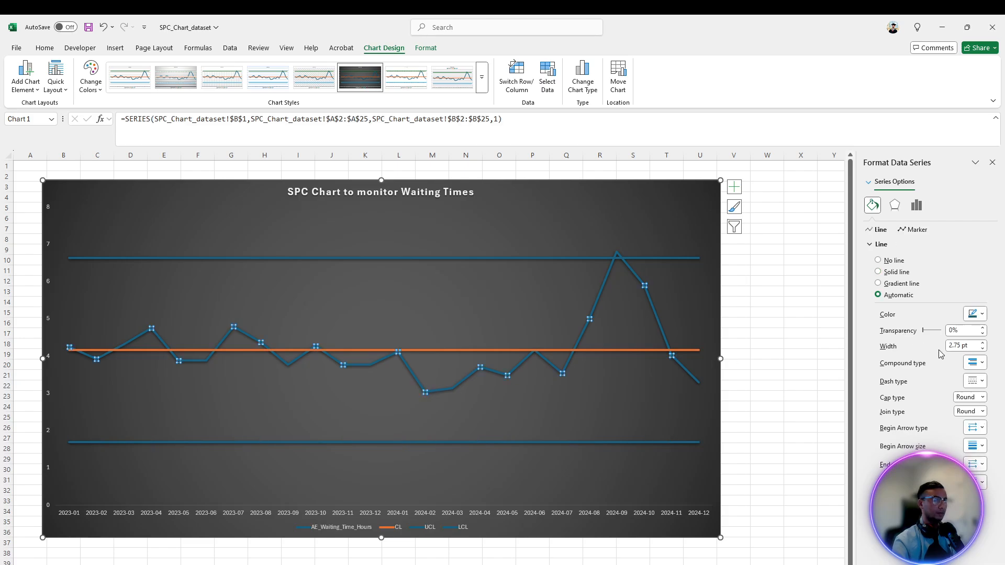
{"action": "left_click", "coordinate": [982, 314]}
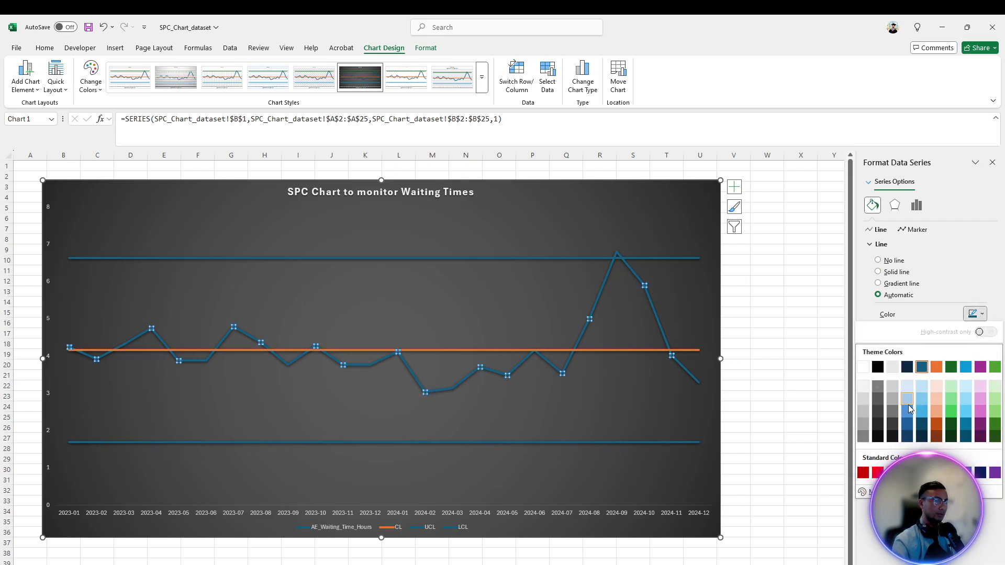
{"action": "left_click", "coordinate": [864, 418]}
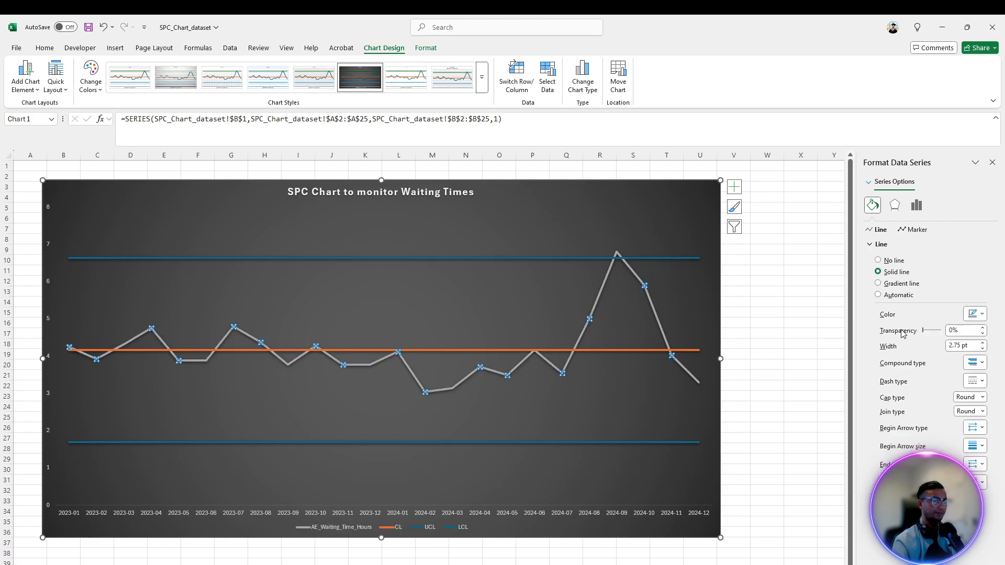
Step: Add built-in circle markers of size 10 to the AE_Waiting_Time_Hours line
{"action": "left_click", "coordinate": [913, 230]}
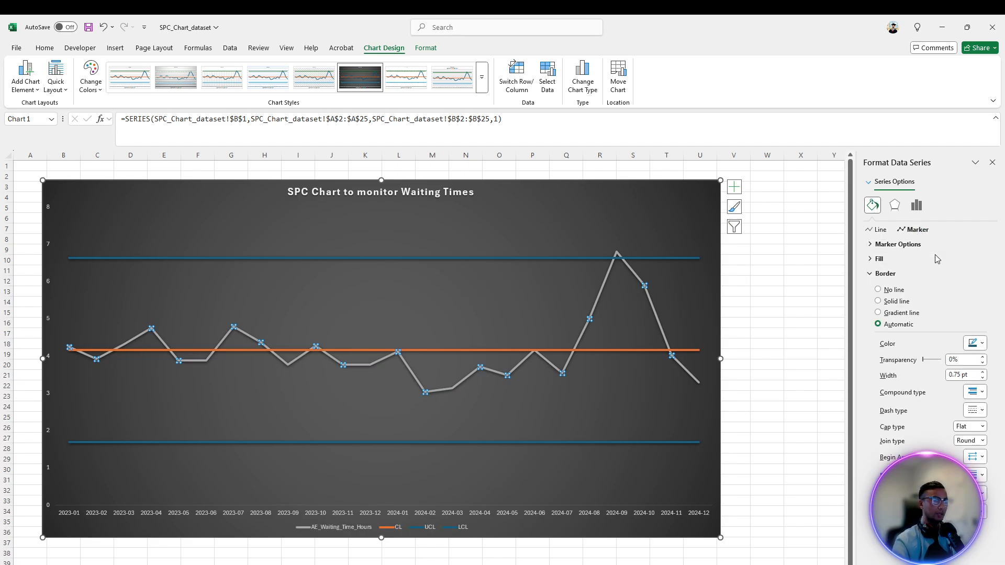
{"action": "left_click", "coordinate": [891, 245]}
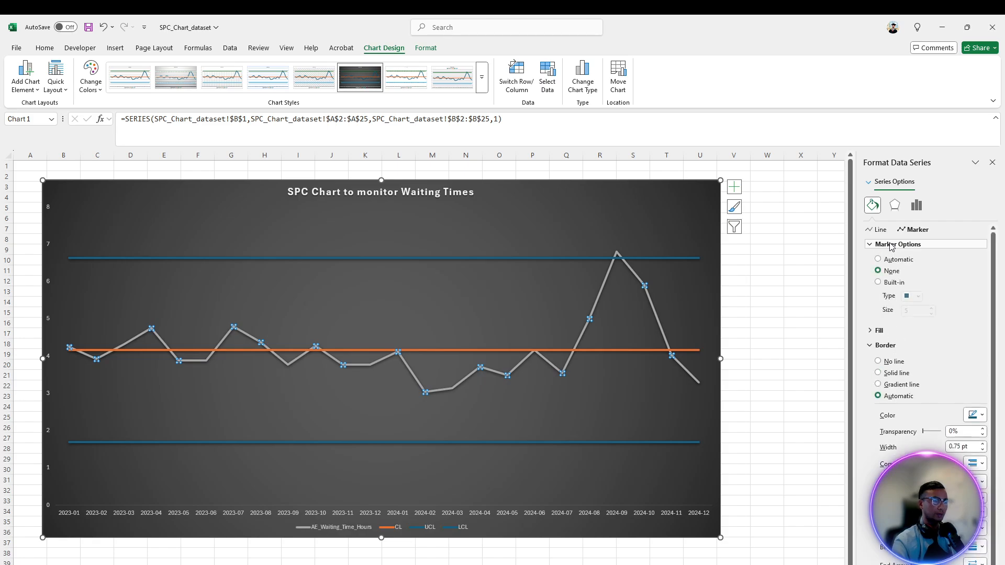
{"action": "left_click", "coordinate": [878, 283]}
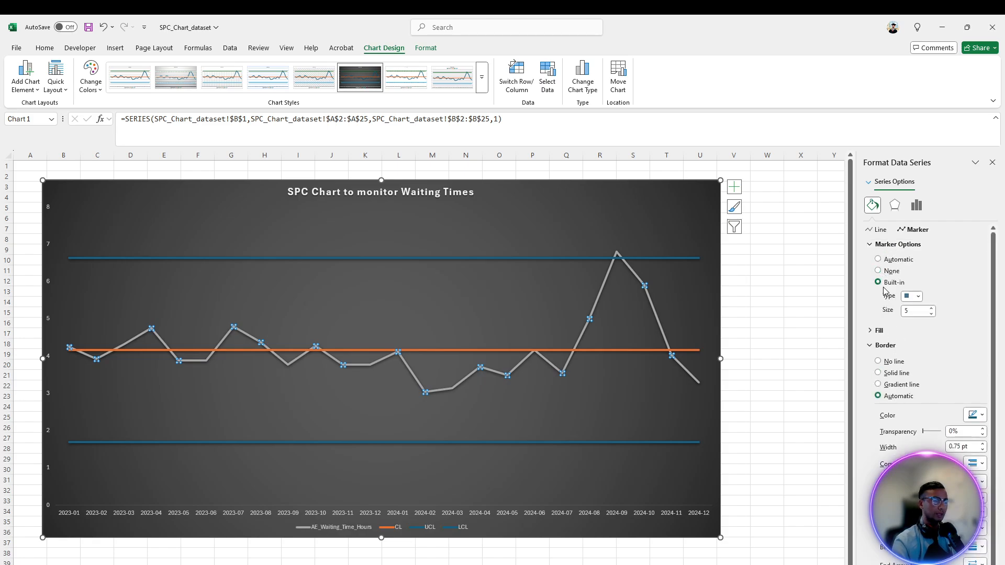
{"action": "left_click", "coordinate": [918, 297]}
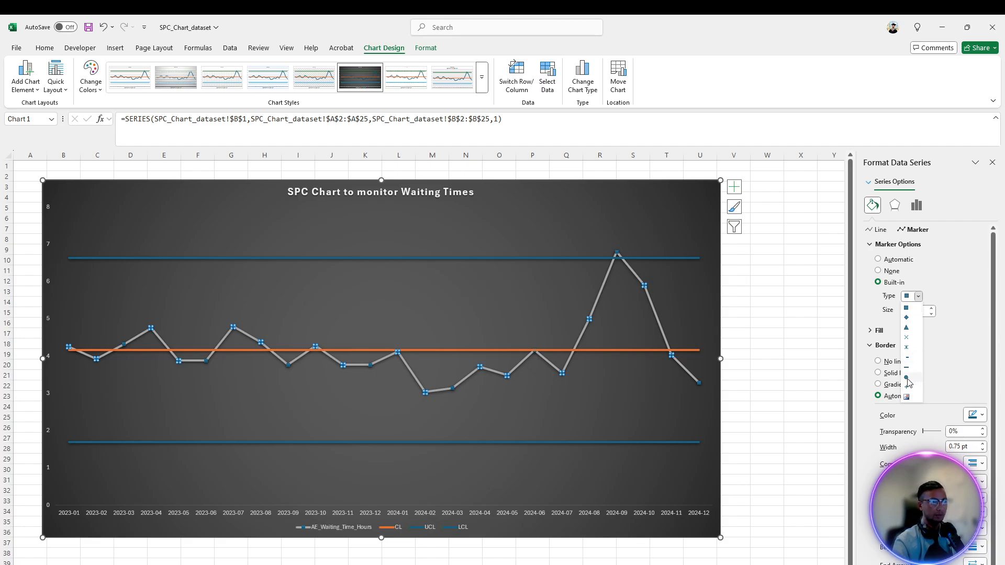
{"action": "left_click", "coordinate": [907, 378]}
{"action": "left_click", "coordinate": [931, 308]}
{"action": "left_click", "coordinate": [931, 309]}
{"action": "left_click", "coordinate": [931, 308]}
{"action": "left_click", "coordinate": [931, 308]}
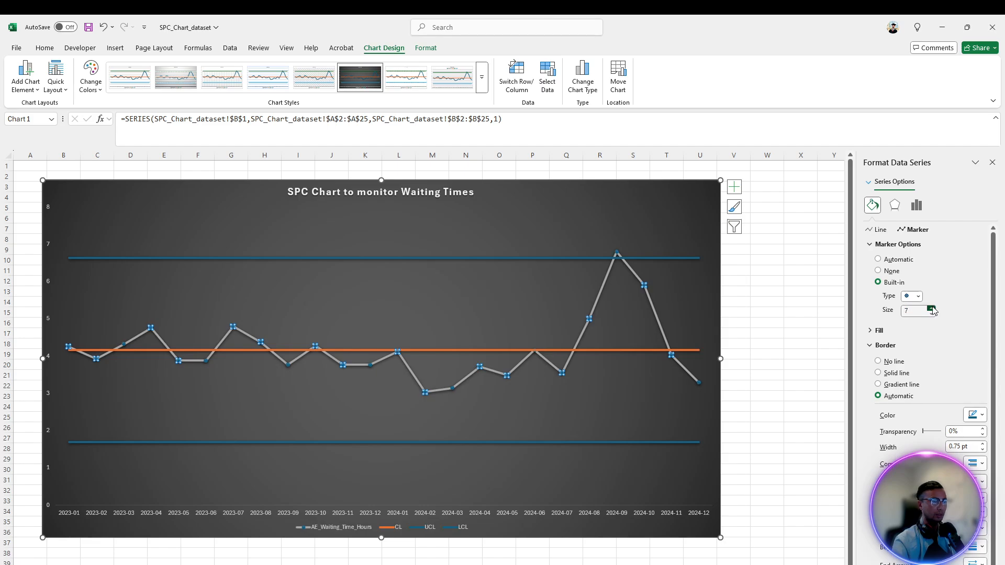
{"action": "left_click", "coordinate": [931, 308]}
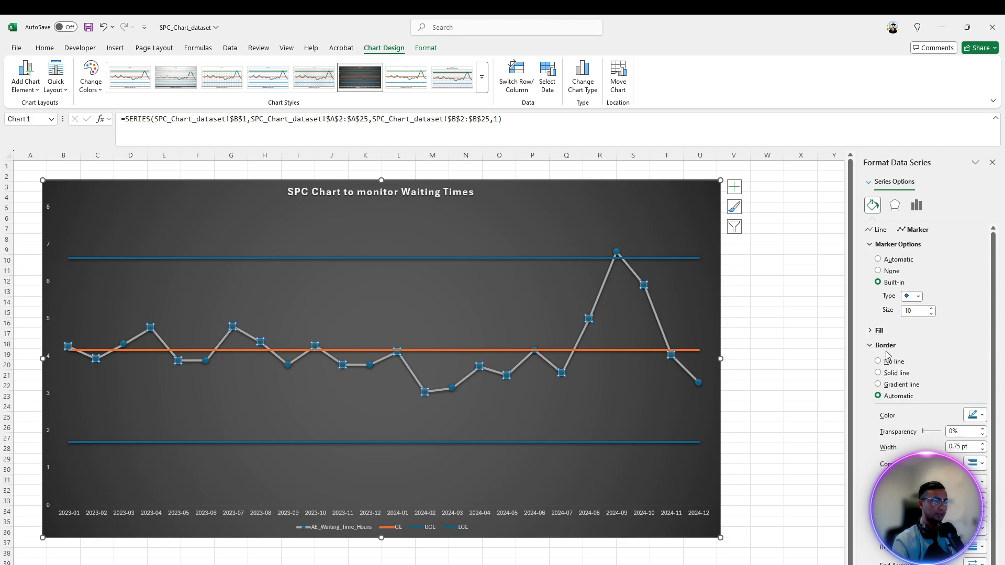
Step: Give the AE_Waiting_Time_Hours markers a white border and a white fill, and deselect the chart
{"action": "left_click", "coordinate": [972, 417]}
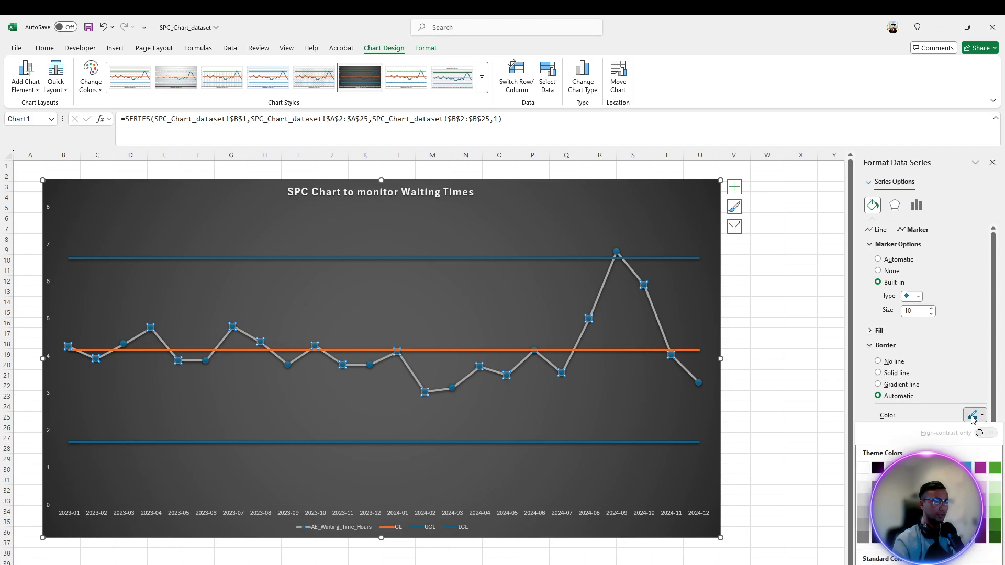
{"action": "left_click", "coordinate": [868, 470]}
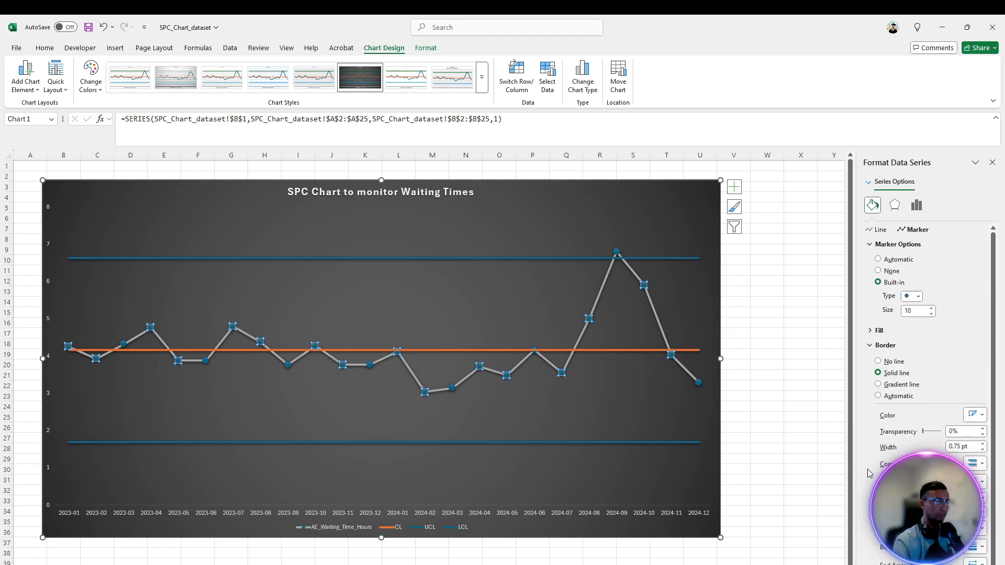
{"action": "left_click", "coordinate": [883, 345]}
{"action": "left_click", "coordinate": [880, 330]}
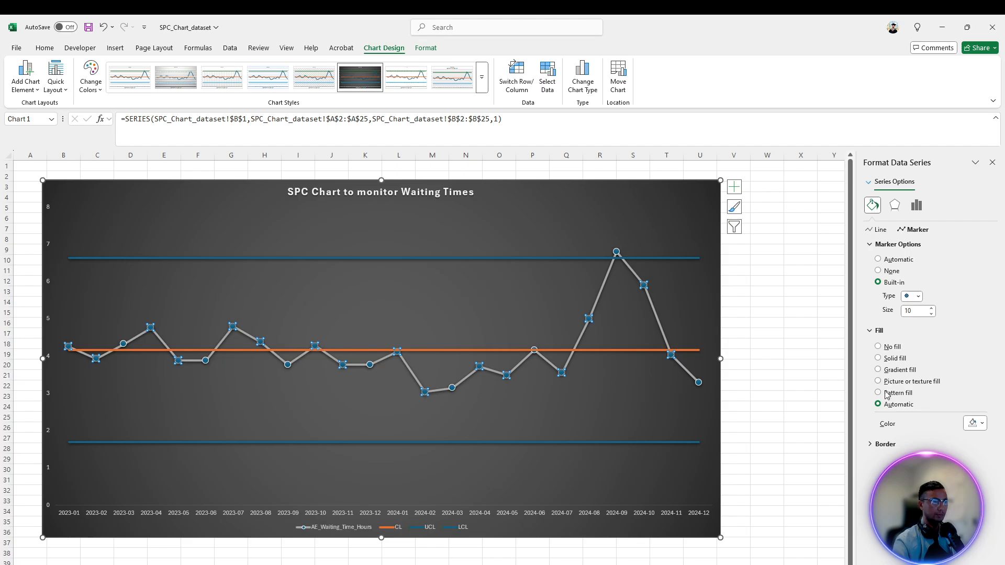
{"action": "left_click", "coordinate": [971, 423]}
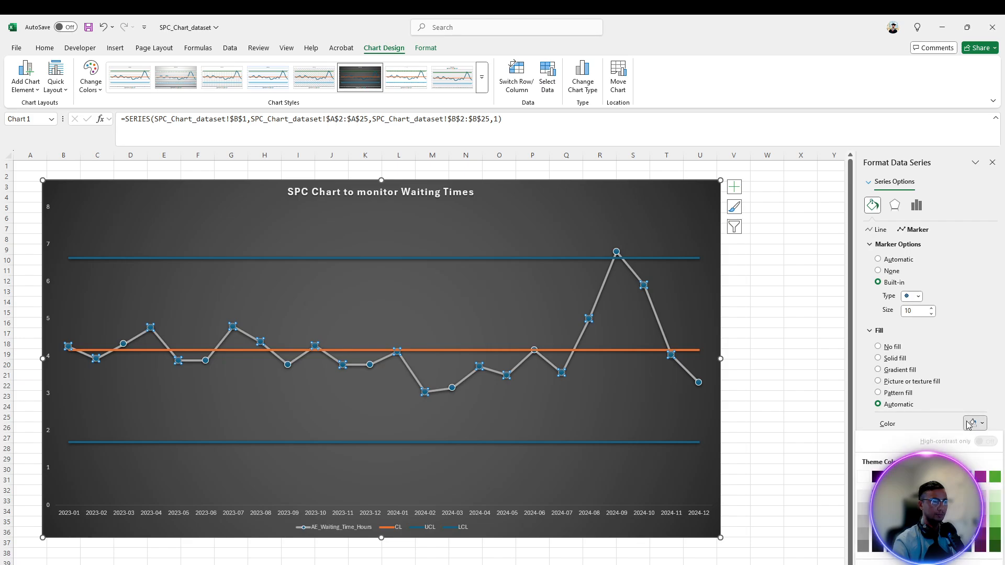
{"action": "left_click", "coordinate": [864, 477]}
{"action": "left_click", "coordinate": [672, 403]}
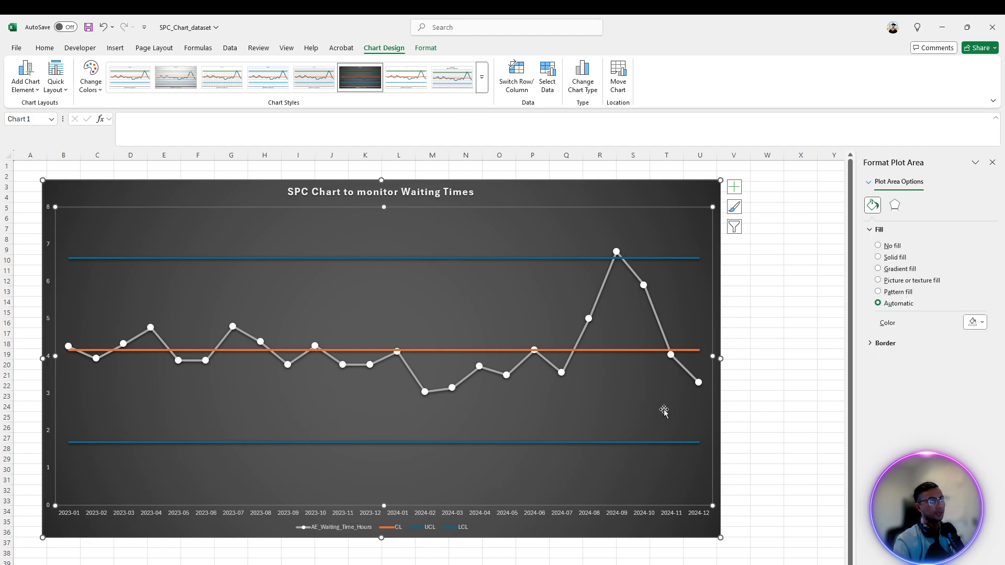
{"action": "left_click", "coordinate": [796, 374]}
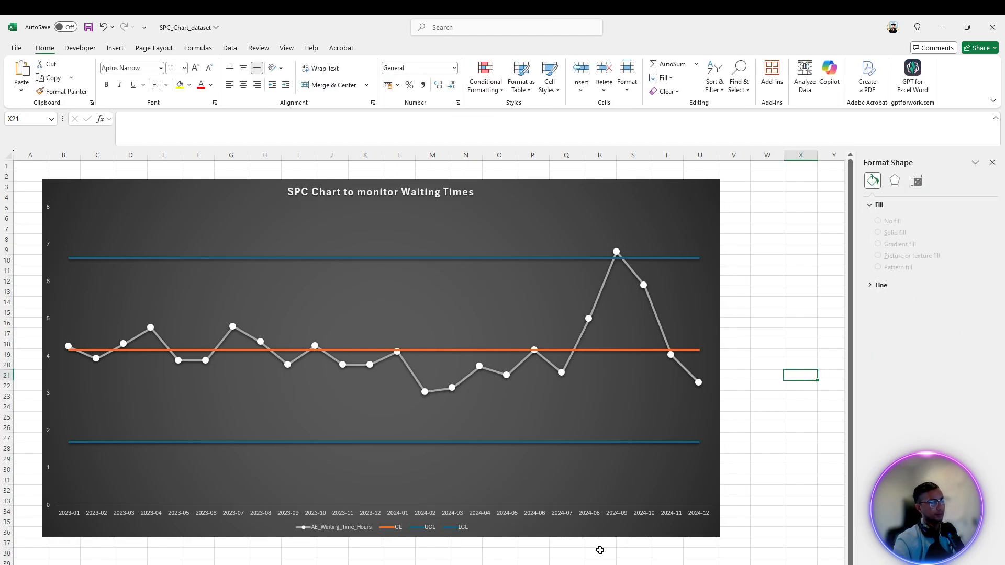
Step: Rotate the chart's horizontal axis date labels to a custom angle of 50° and deselect the chart
{"action": "left_click", "coordinate": [597, 516]}
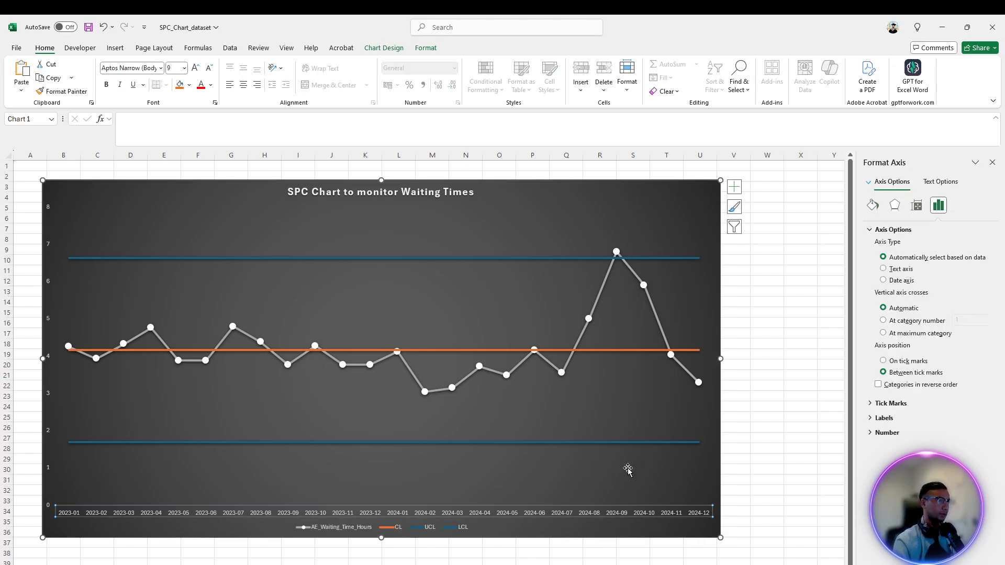
{"action": "left_click", "coordinate": [916, 204]}
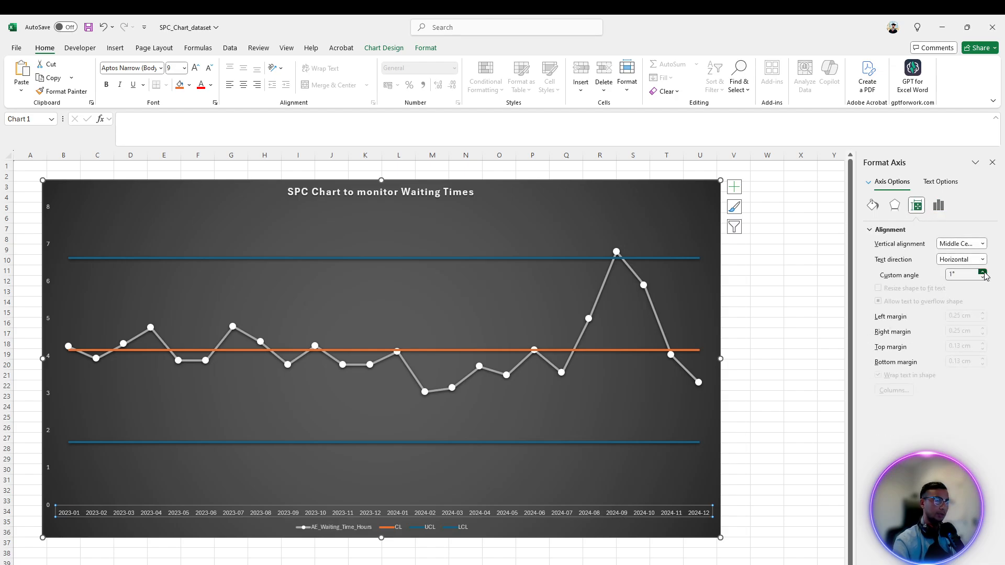
{"action": "left_click", "coordinate": [984, 272]}
{"action": "left_click", "coordinate": [984, 272]}
{"action": "left_click", "coordinate": [963, 276]}
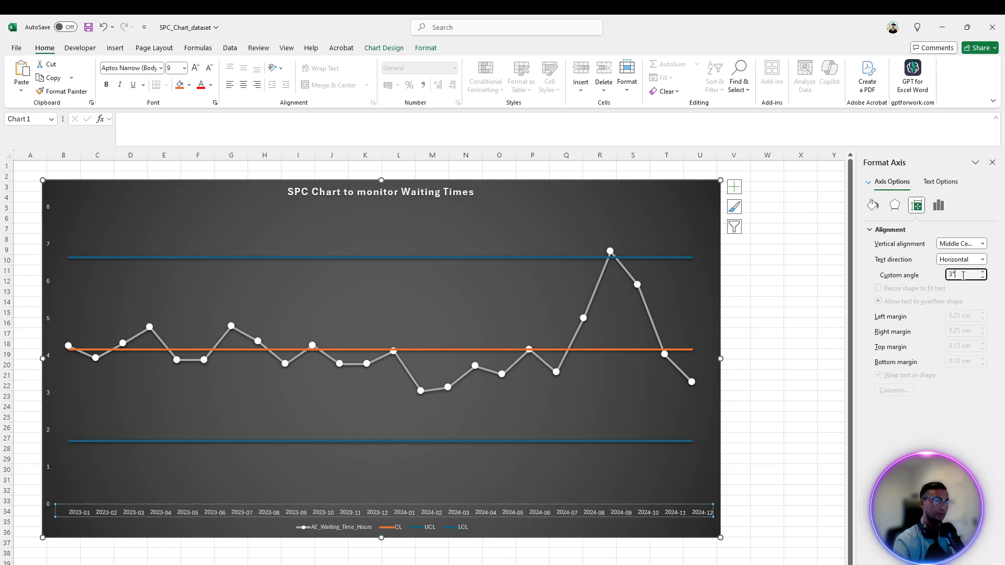
{"action": "type", "text": "50"}
{"action": "key", "text": "Return"}
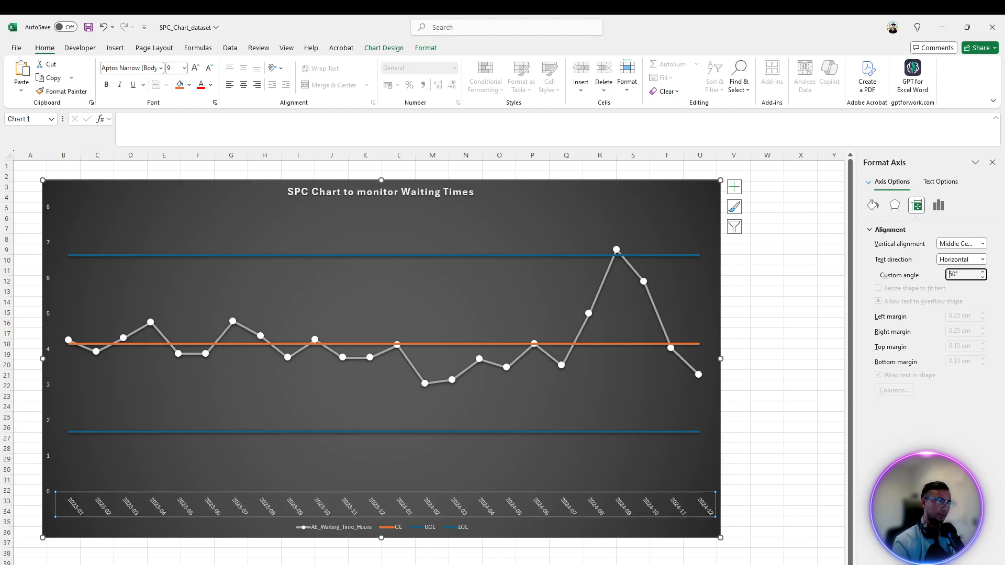
{"action": "left_click", "coordinate": [801, 451]}
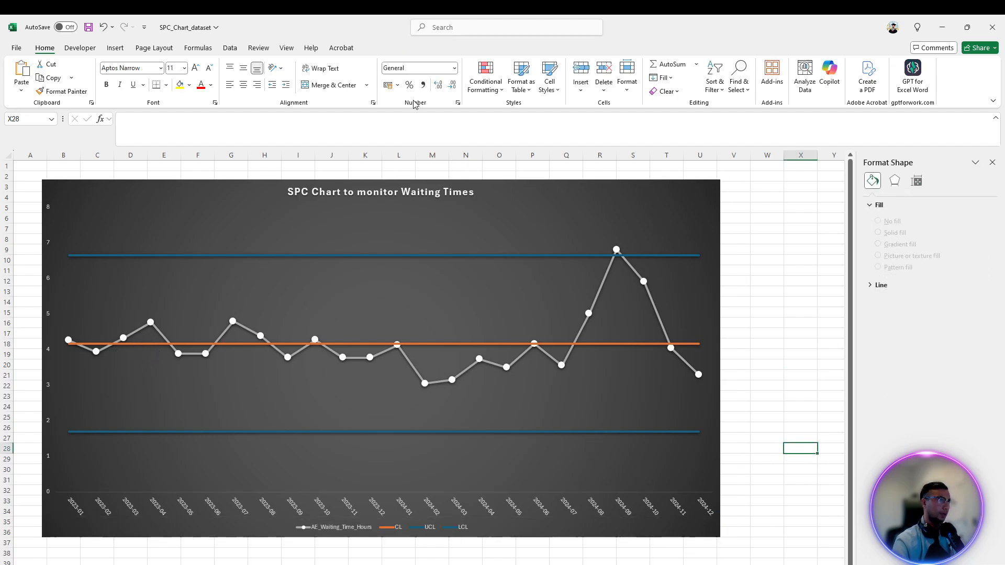
Step: Insert a text box just above the upper control limit line near its right end, reading UCL
{"action": "left_click", "coordinate": [503, 37]}
{"action": "type", "text": "text"}
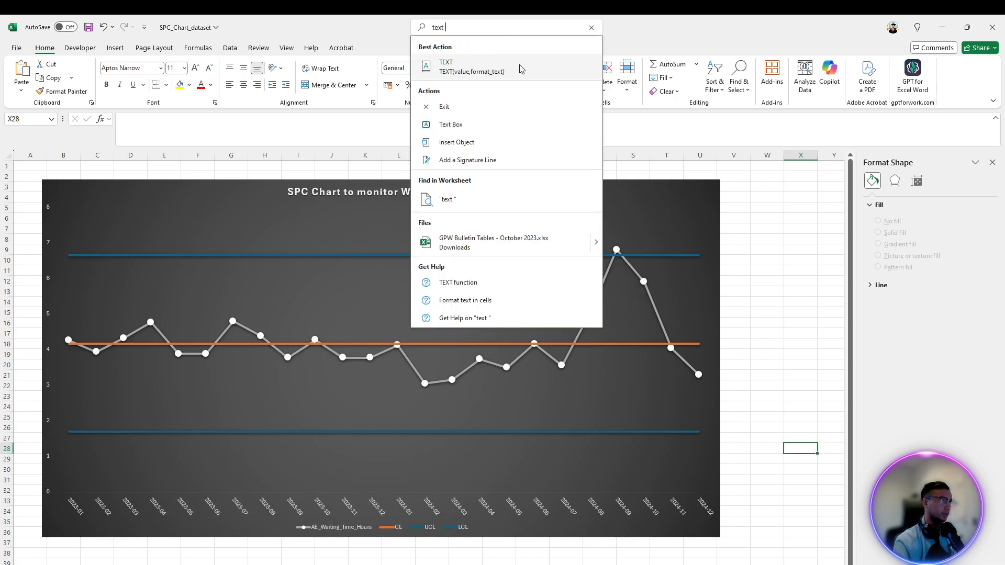
{"action": "left_click", "coordinate": [505, 124]}
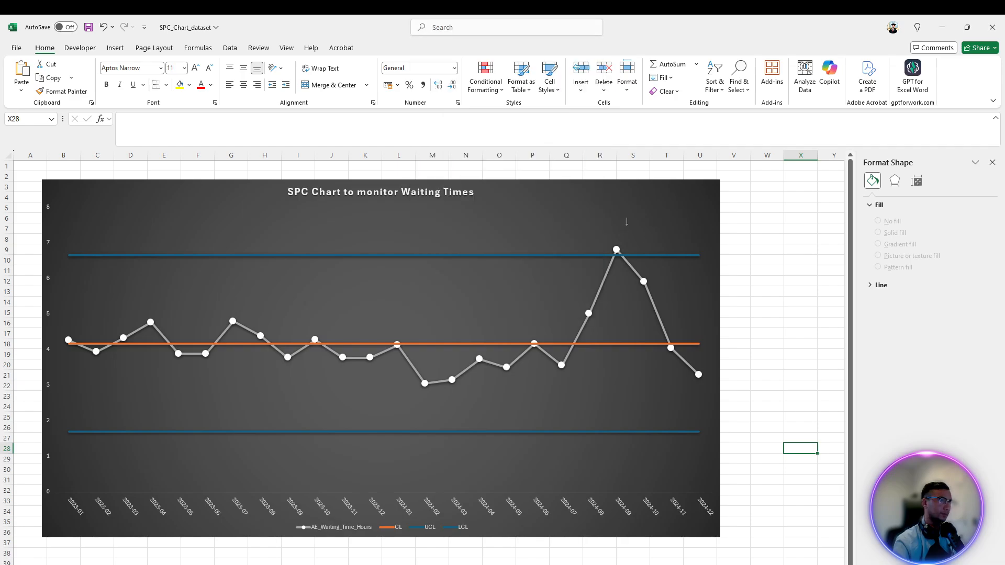
{"action": "left_click", "coordinate": [649, 240]}
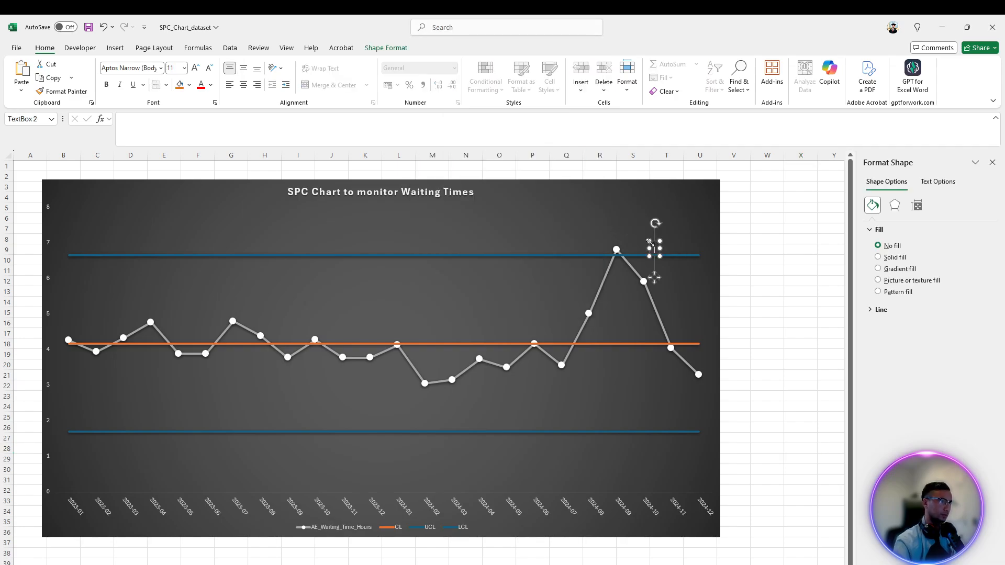
{"action": "type", "text": "UCL"}
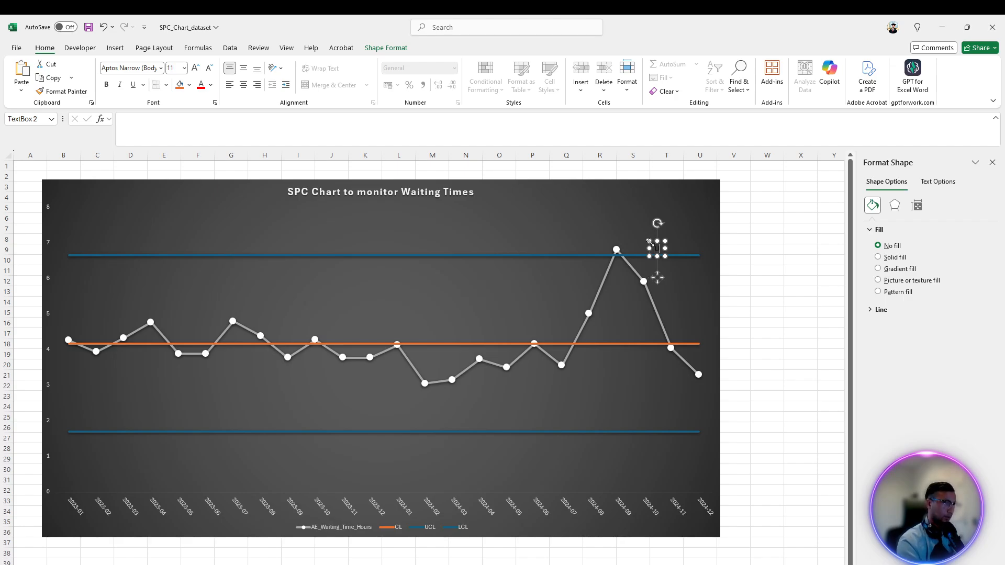
Step: Recolour the UCL text box's lettering white and deselect the box
{"action": "key", "text": "shift+Left"}
{"action": "key", "text": "shift+Left"}
{"action": "key", "text": "shift+Left"}
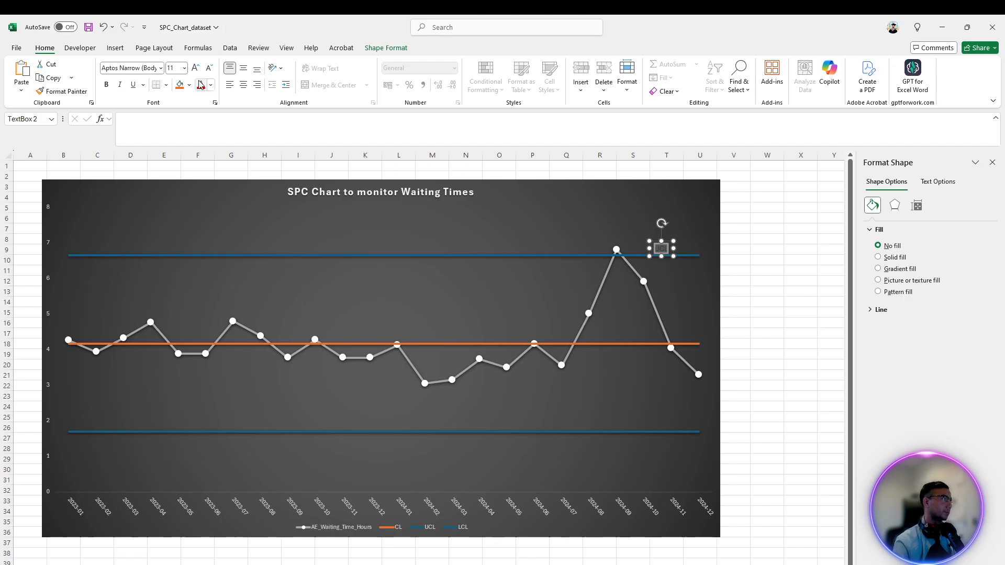
{"action": "left_click", "coordinate": [209, 88]}
{"action": "left_click", "coordinate": [207, 152]}
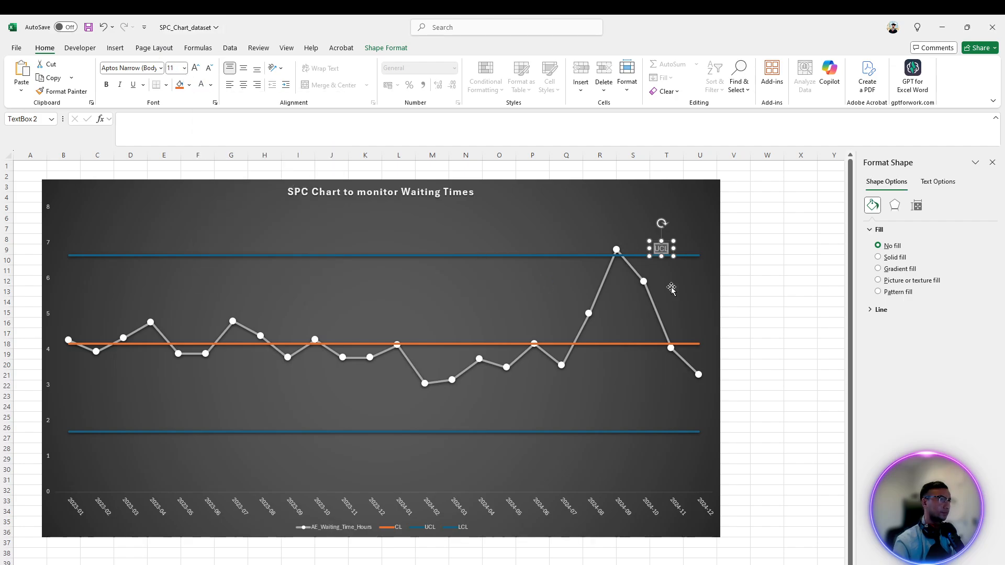
{"action": "left_click", "coordinate": [757, 262]}
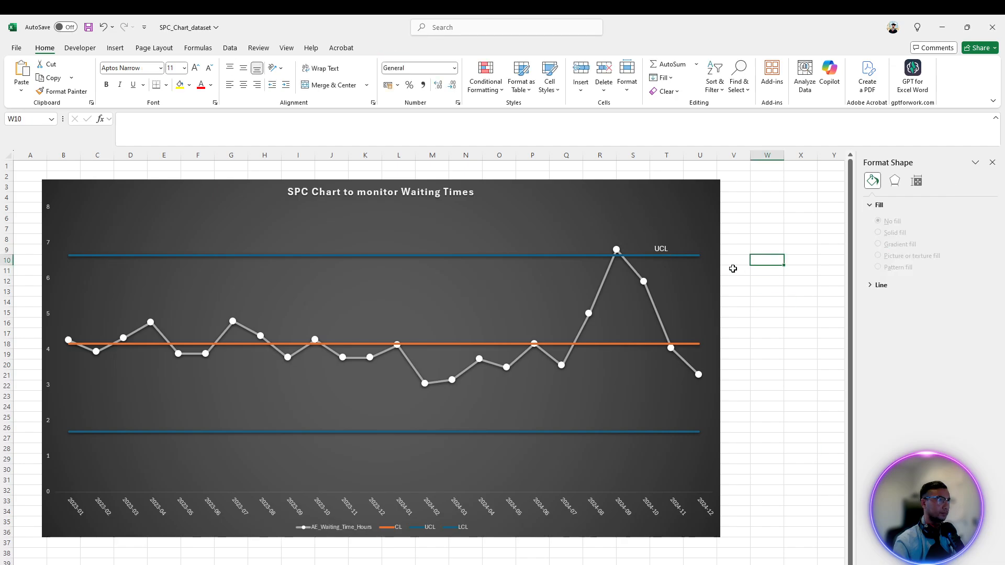
Step: Duplicate the UCL text box twice and place one copy above the lower control limit line and the other above the centre line
{"action": "left_click", "coordinate": [667, 247]}
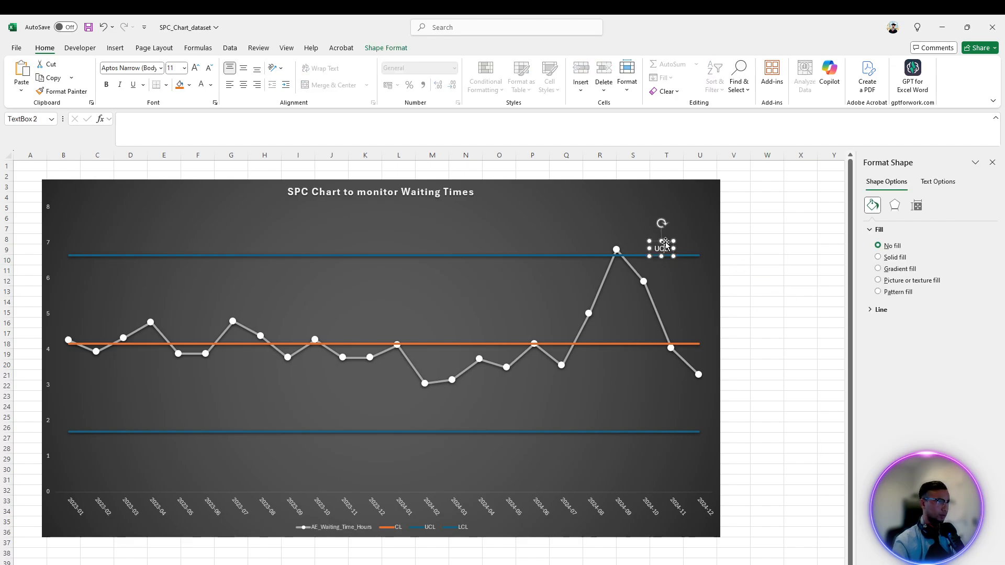
{"action": "key", "text": "ctrl+d"}
{"action": "key", "text": "ctrl+d"}
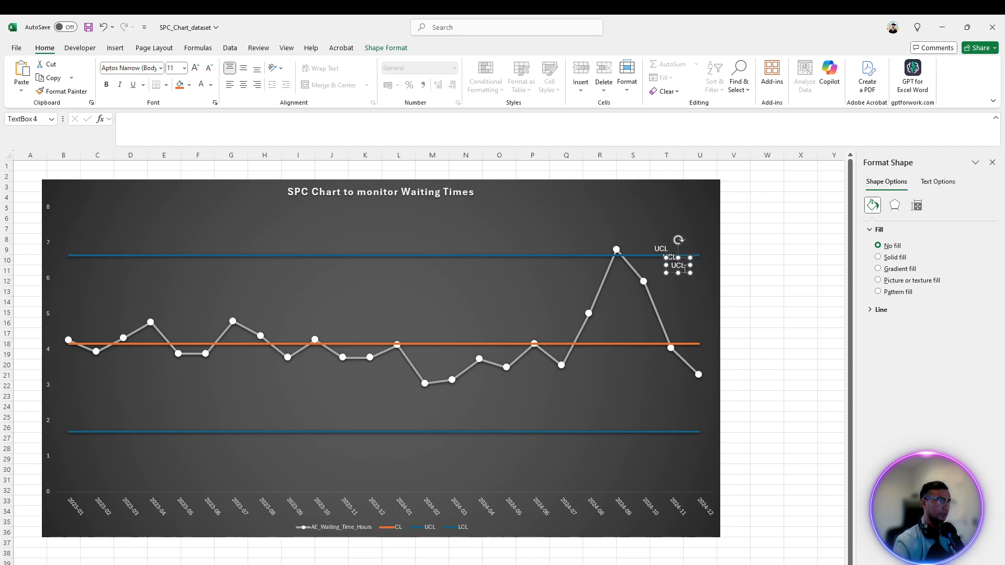
{"action": "left_click_drag", "start_coordinate": [686, 271], "coordinate": [676, 429]}
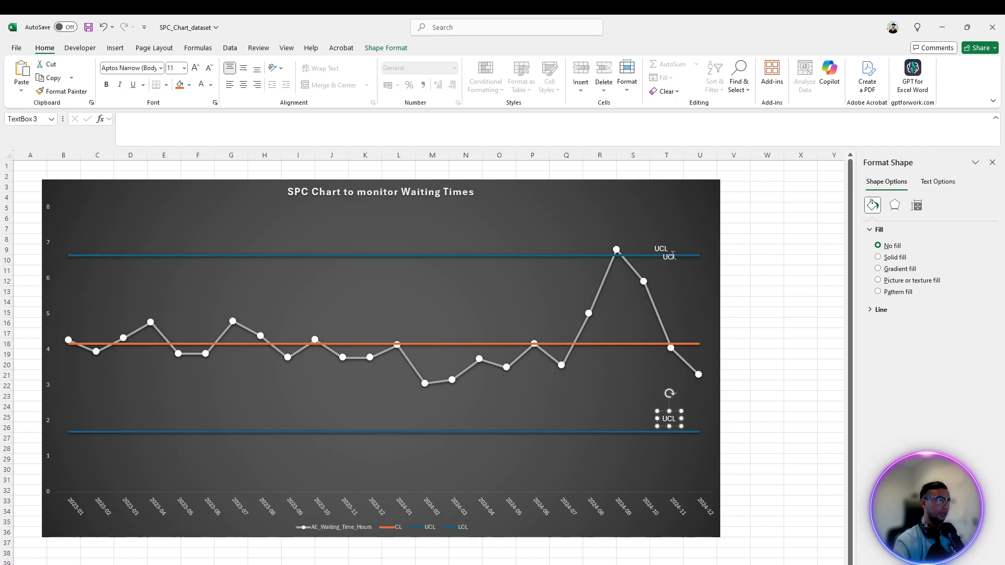
{"action": "left_click", "coordinate": [673, 256]}
{"action": "left_click_drag", "start_coordinate": [677, 269], "coordinate": [690, 332]}
Step: Change the label above the centre line to CL and the label above the lower control limit line to LCL
{"action": "triple_click", "coordinate": [689, 333]}
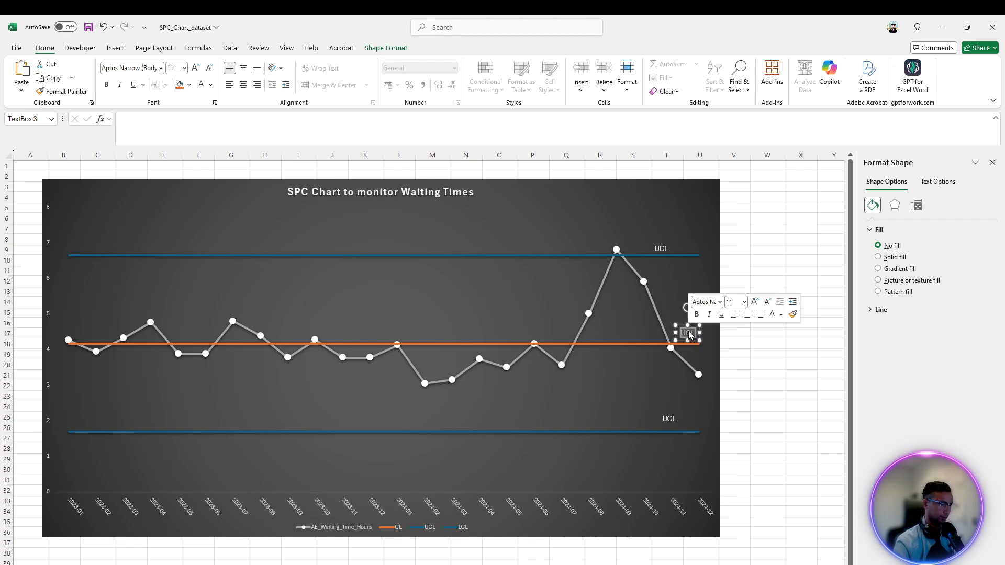
{"action": "type", "text": "CL"}
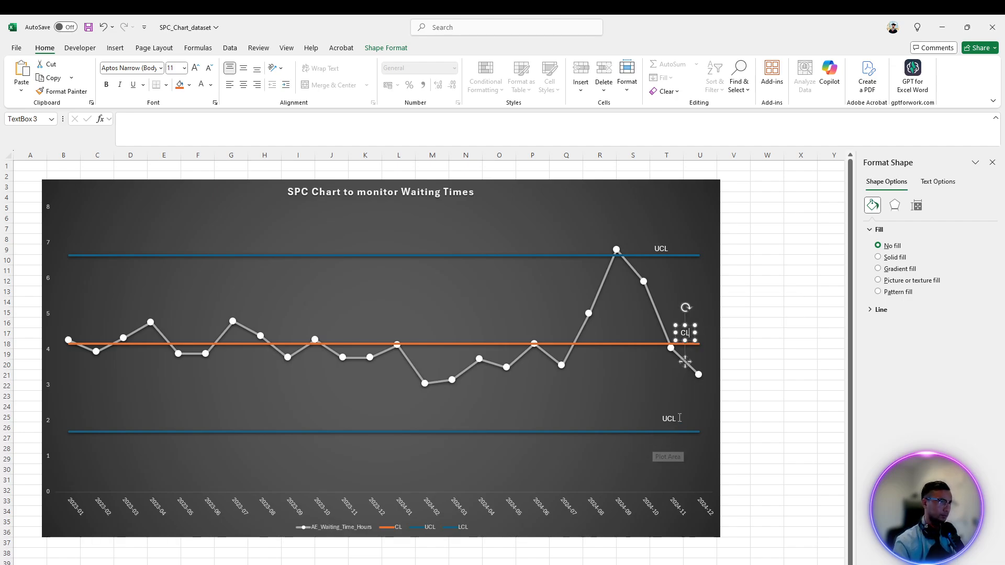
{"action": "double_click", "coordinate": [670, 420]}
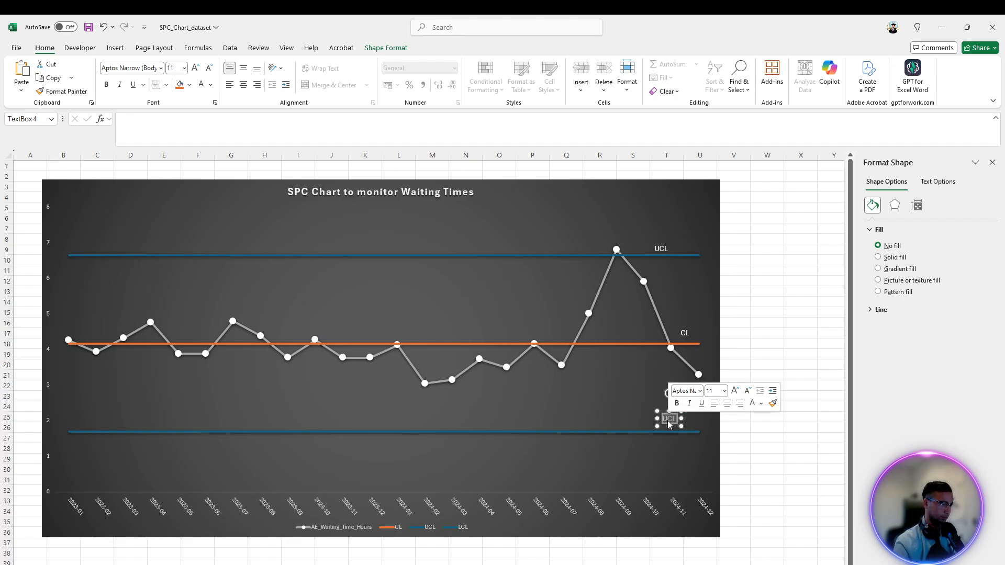
{"action": "type", "text": "LCL"}
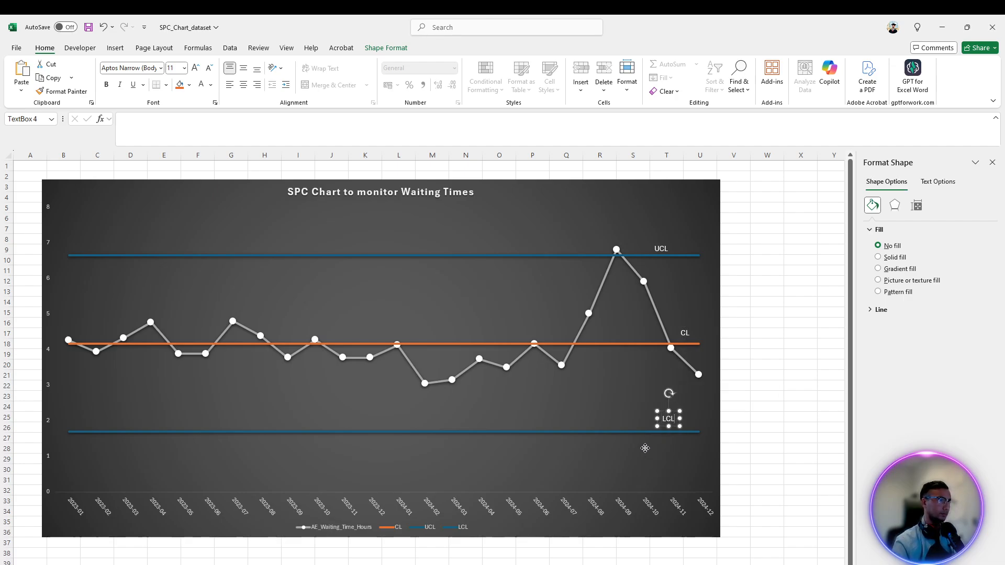
{"action": "left_click", "coordinate": [633, 443]}
Step: Set the chart title's font size to 24 and deselect the chart
{"action": "double_click", "coordinate": [327, 191]}
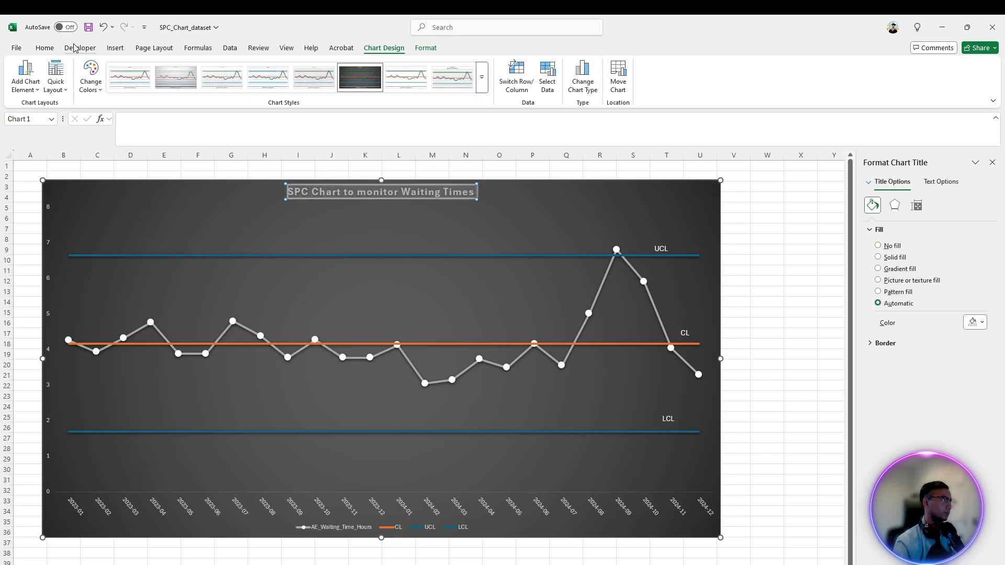
{"action": "left_click", "coordinate": [16, 49]}
{"action": "key", "text": "Escape"}
{"action": "left_click", "coordinate": [44, 48]}
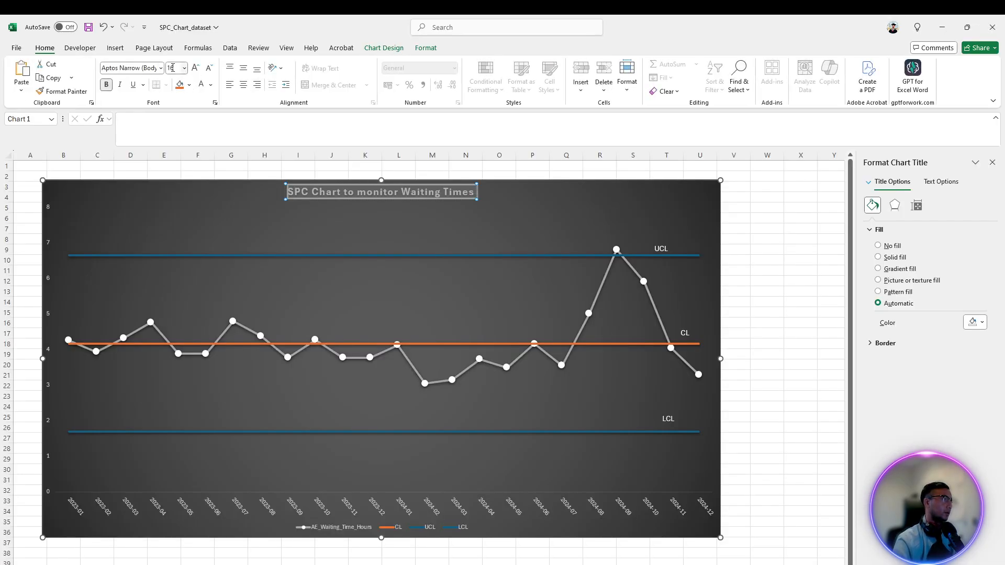
{"action": "left_click", "coordinate": [171, 68]}
{"action": "type", "text": "20"}
{"action": "key", "text": "Return"}
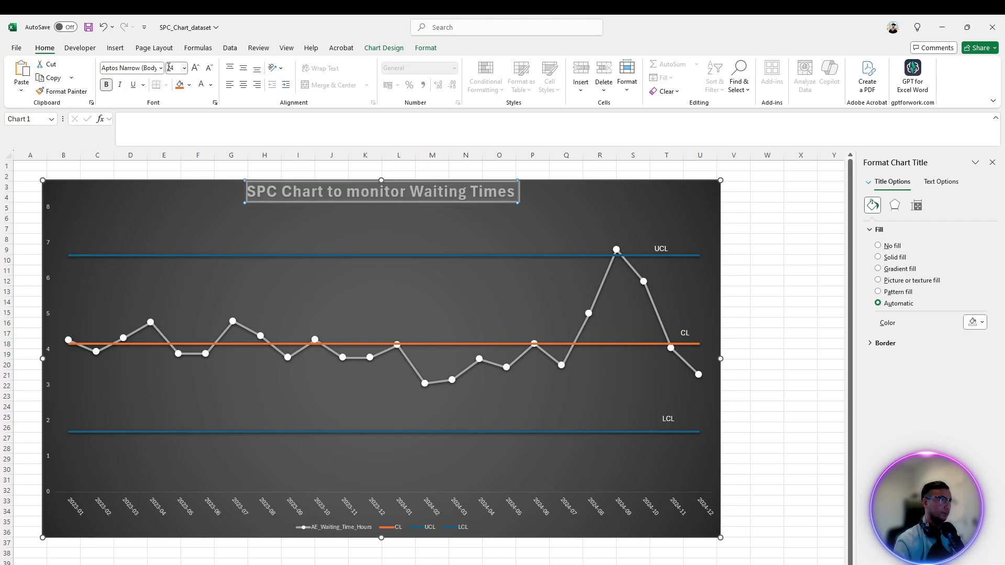
{"action": "left_click", "coordinate": [828, 375]}
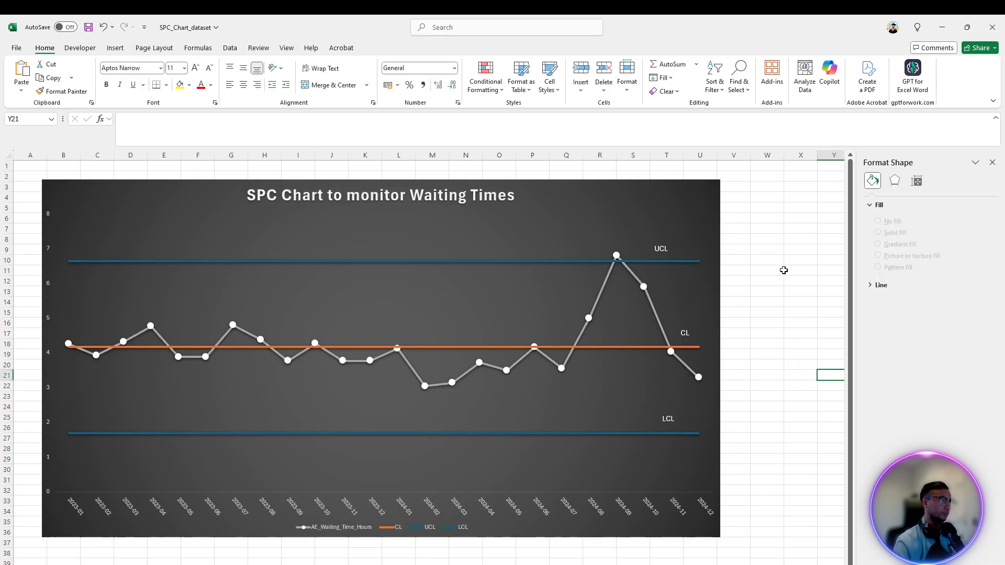
Step: Set the font of all the worksheet's cells to Cambria and clear the selection
{"action": "key", "text": "ctrl+a"}
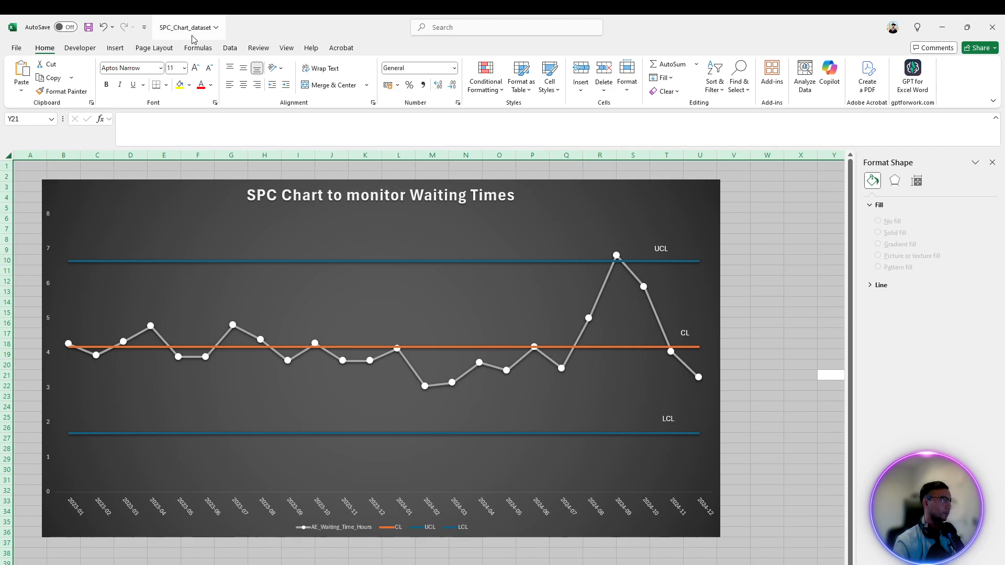
{"action": "left_click", "coordinate": [134, 67]}
{"action": "type", "text": "Cambria"}
{"action": "key", "text": "Return"}
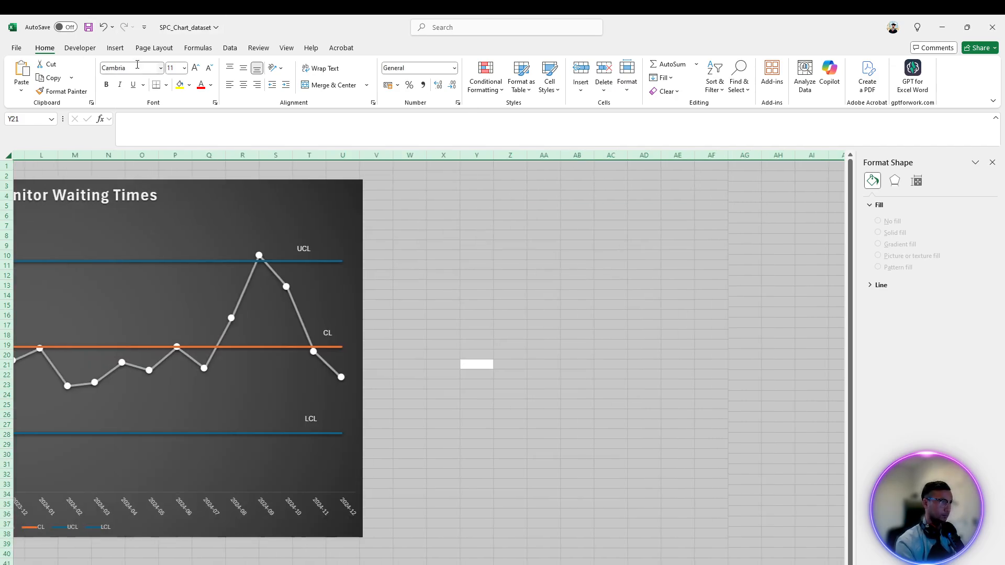
{"action": "left_click", "coordinate": [439, 556]}
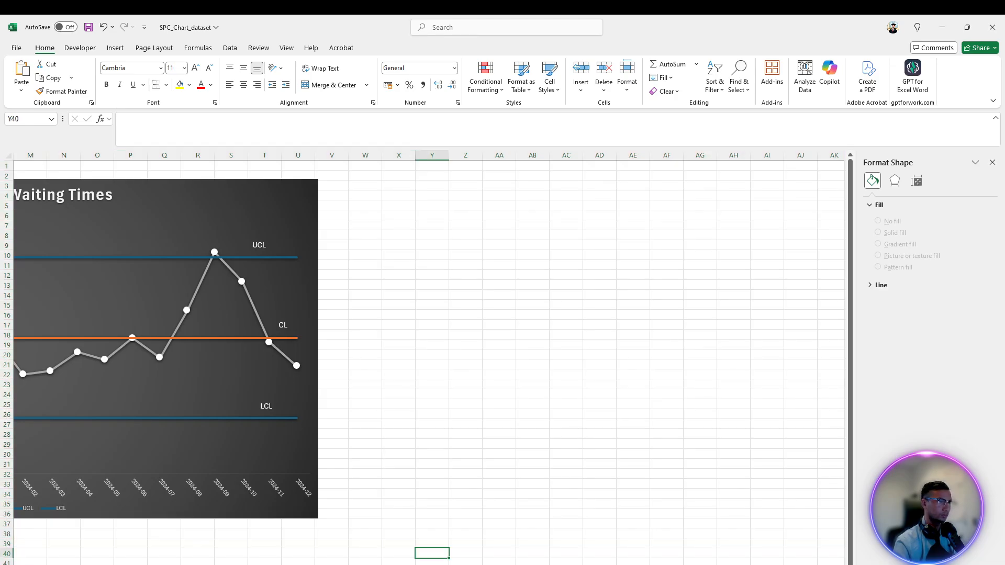
{"action": "scroll", "coordinate": [790, 428], "scroll_direction": "left", "scroll_amount": 4}
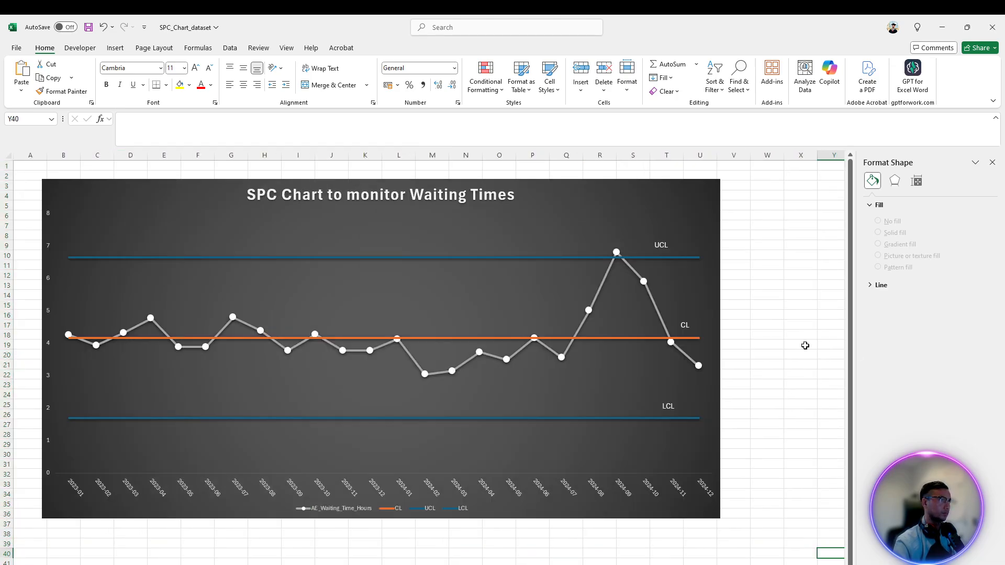
{"action": "left_click", "coordinate": [805, 346]}
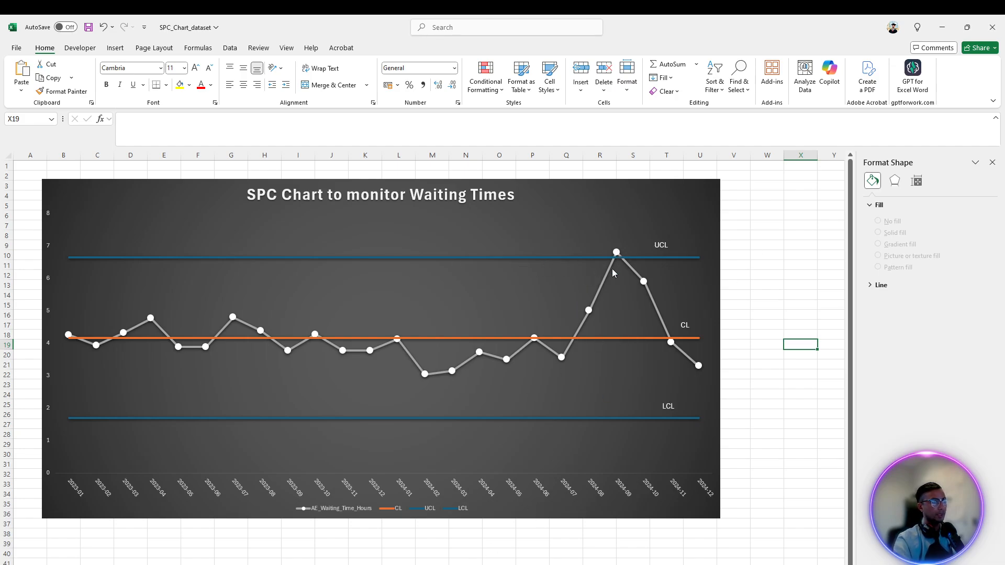
Step: Enlarge the chart from its lower-right corner and shift it left so that it starts in column A
{"action": "mouse_move", "coordinate": [617, 254]}
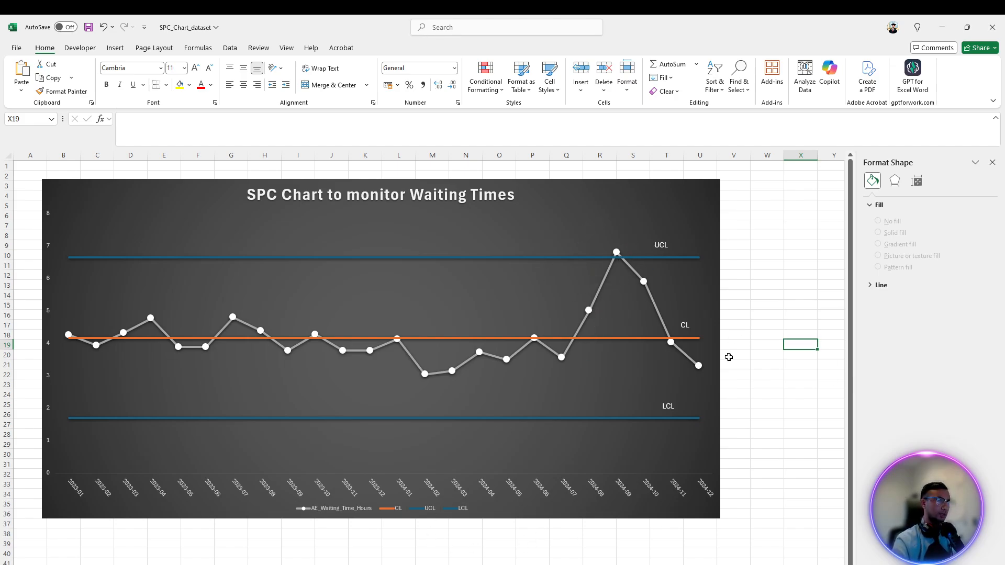
{"action": "left_click", "coordinate": [651, 451]}
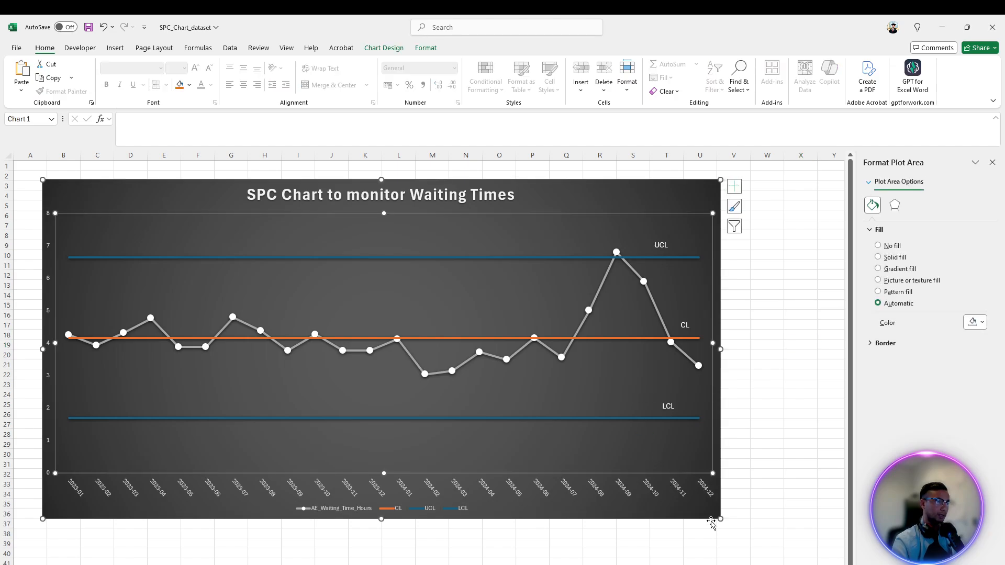
{"action": "left_click", "coordinate": [679, 507]}
{"action": "left_click_drag", "start_coordinate": [723, 518], "coordinate": [823, 562]}
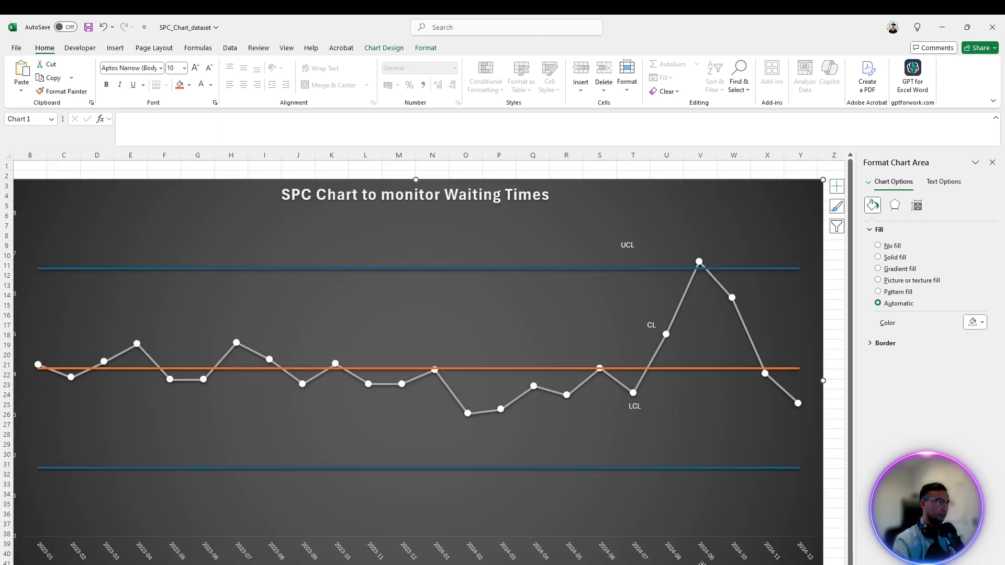
{"action": "scroll", "coordinate": [429, 361], "scroll_direction": "left", "scroll_amount": 1}
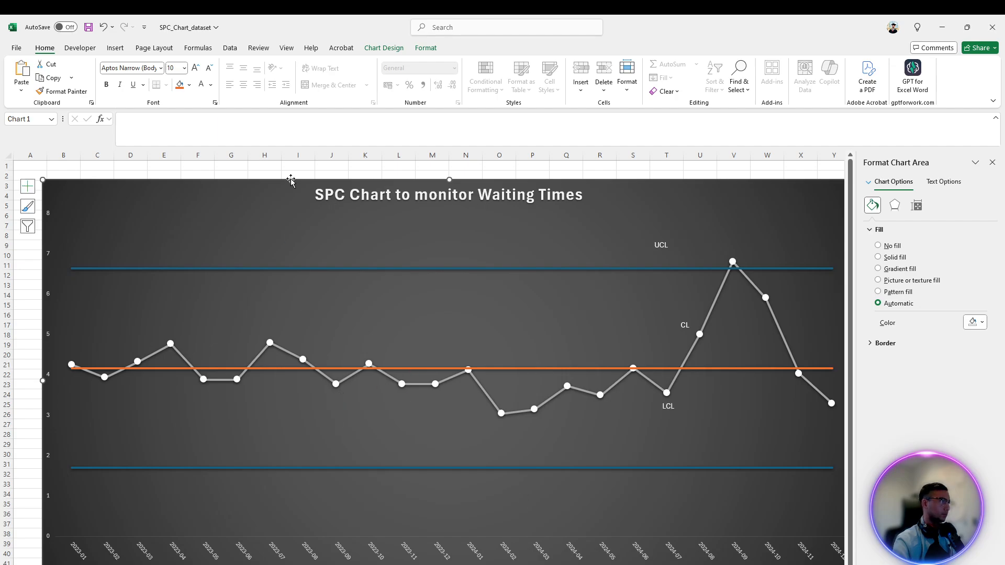
{"action": "left_click_drag", "start_coordinate": [282, 189], "coordinate": [260, 187]}
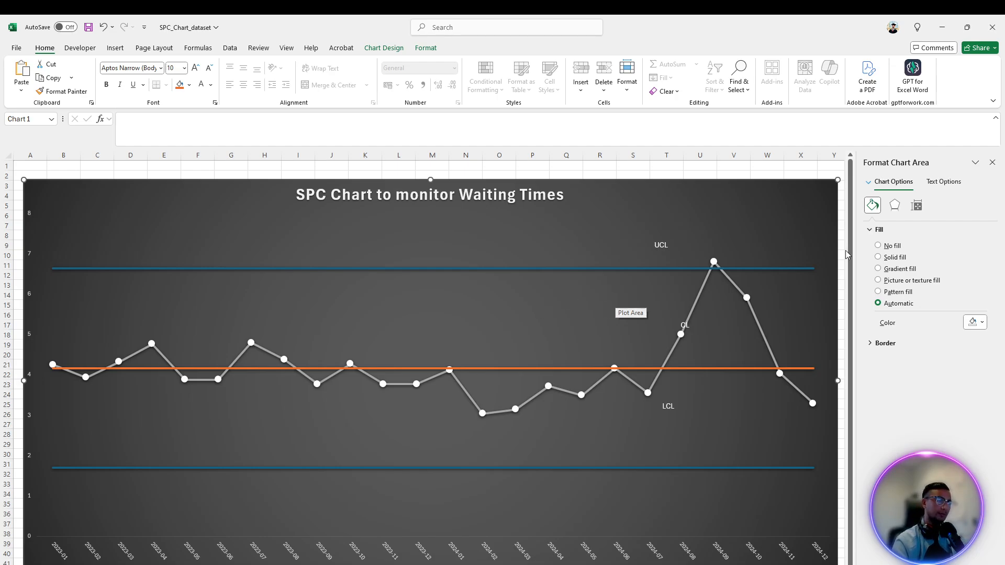
Step: Add a data label above the 2024-09 peak point of the waiting-times line only, and deselect the chart
{"action": "left_click", "coordinate": [715, 261]}
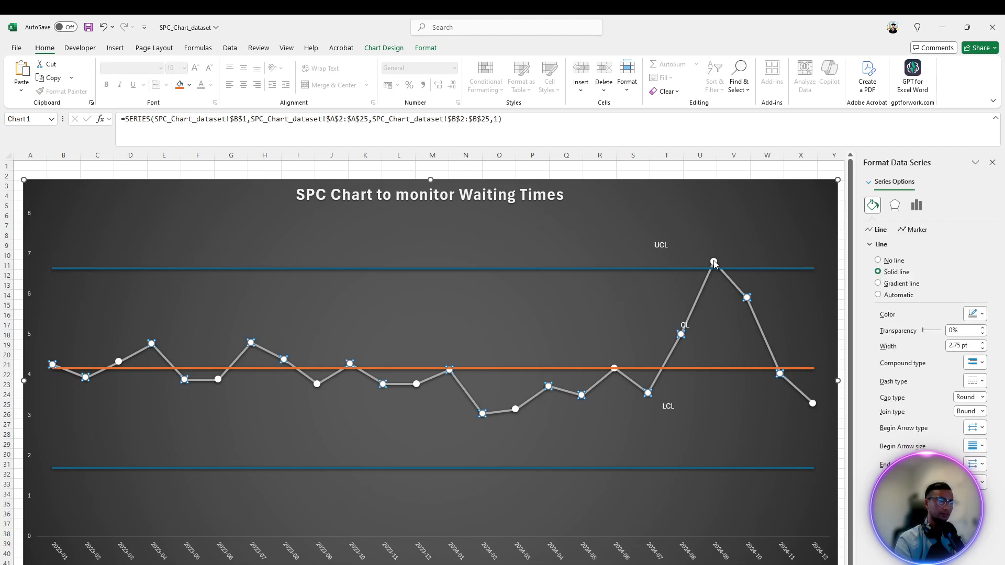
{"action": "left_click", "coordinate": [714, 261]}
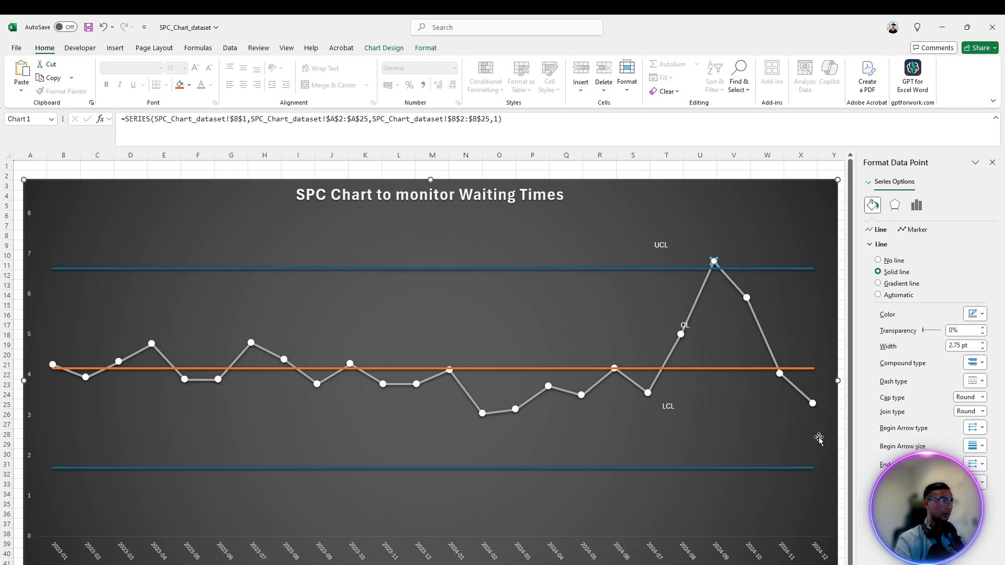
{"action": "left_click", "coordinate": [992, 163]}
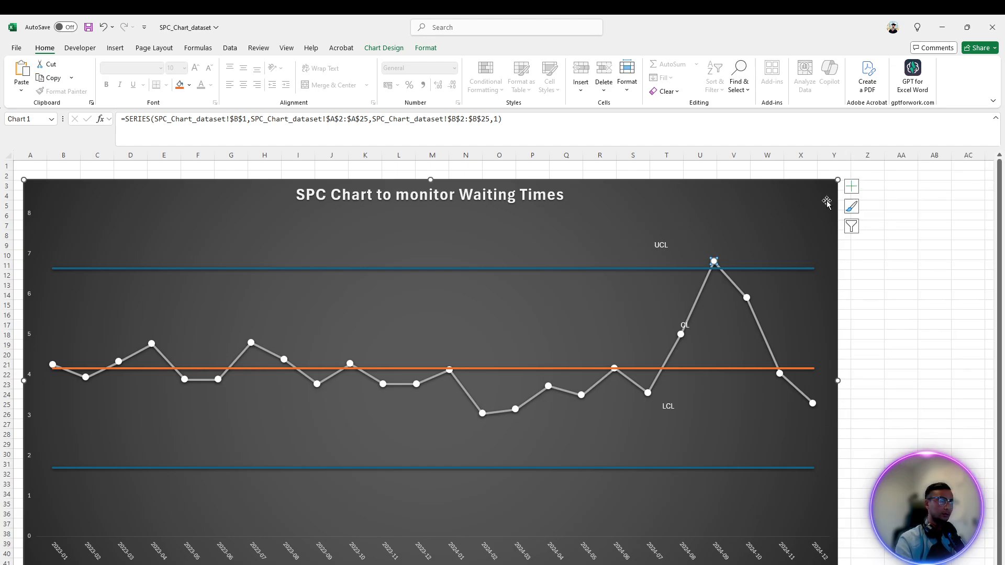
{"action": "left_click", "coordinate": [851, 186]}
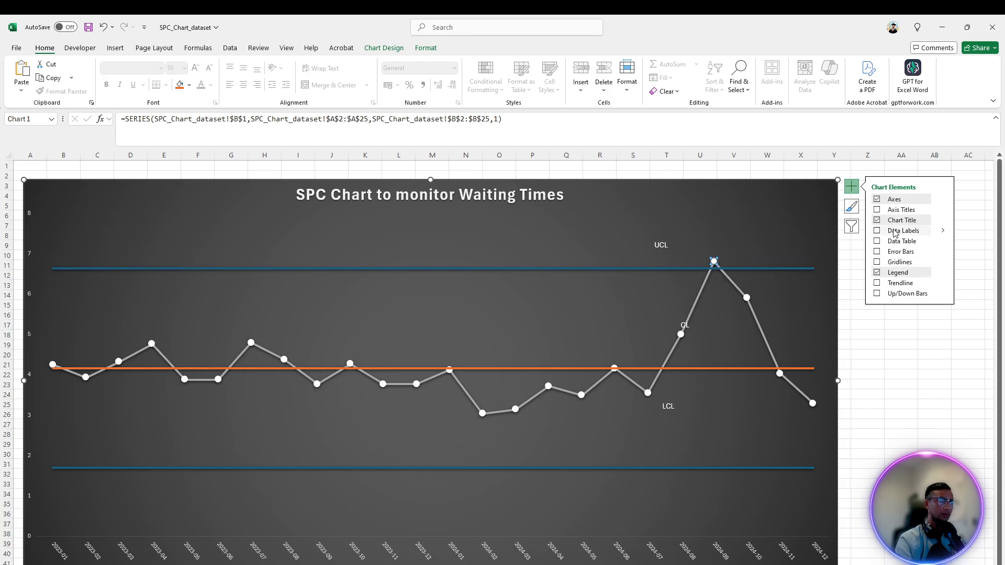
{"action": "left_click", "coordinate": [945, 233]}
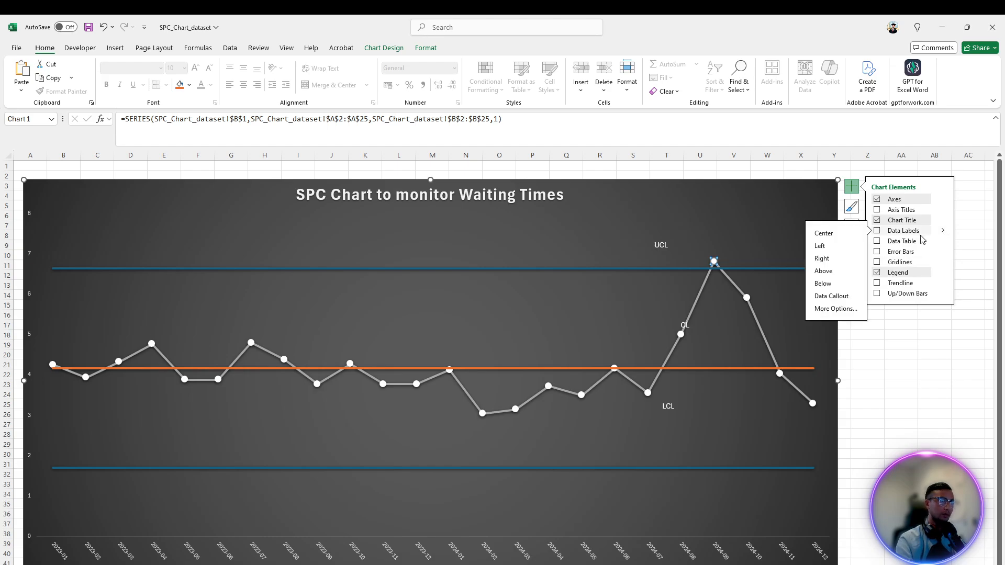
{"action": "left_click", "coordinate": [826, 236]}
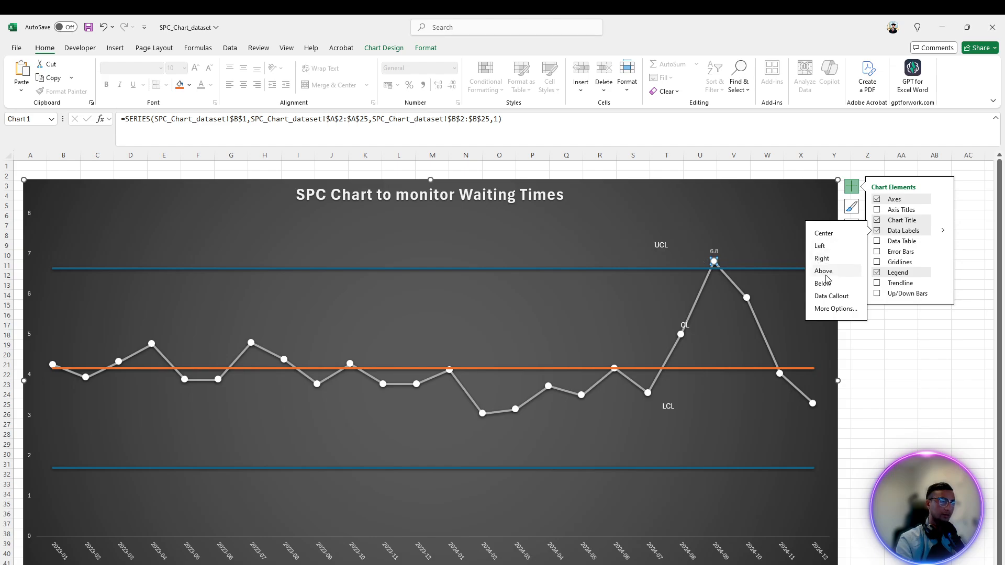
{"action": "left_click", "coordinate": [913, 403]}
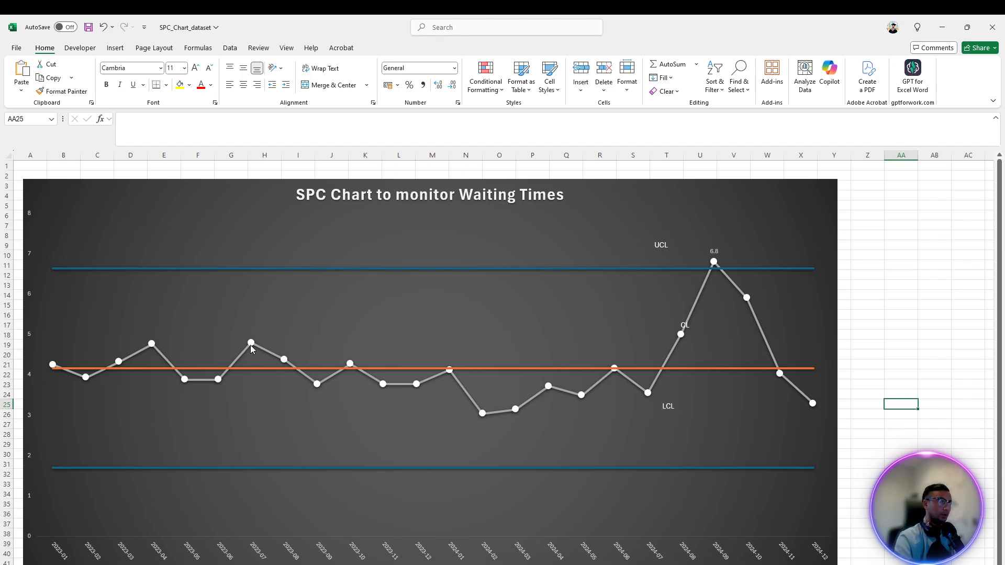
Step: Try to place data labels above all the points of the waiting-times line, and deselect the chart
{"action": "left_click", "coordinate": [696, 303]}
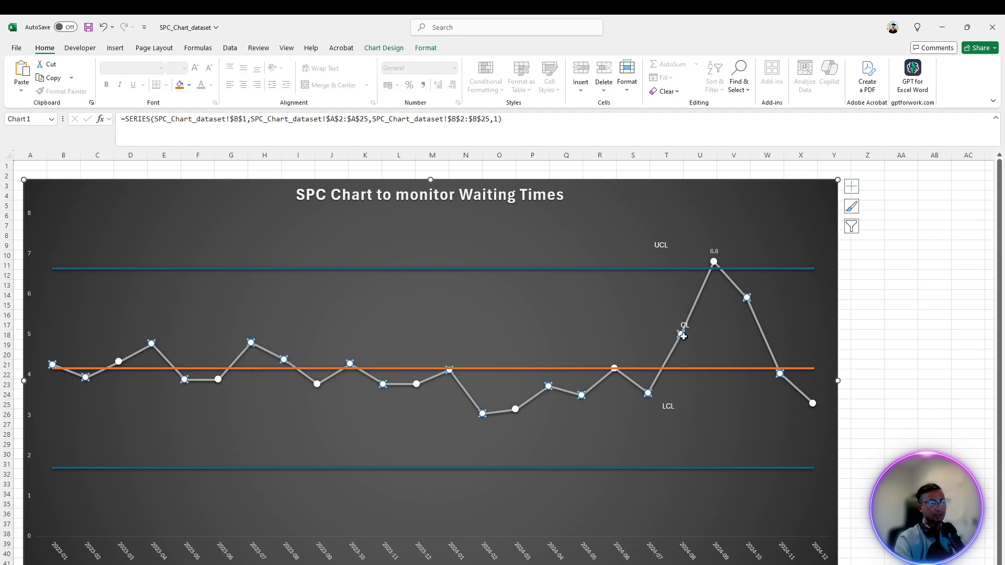
{"action": "left_click", "coordinate": [851, 186]}
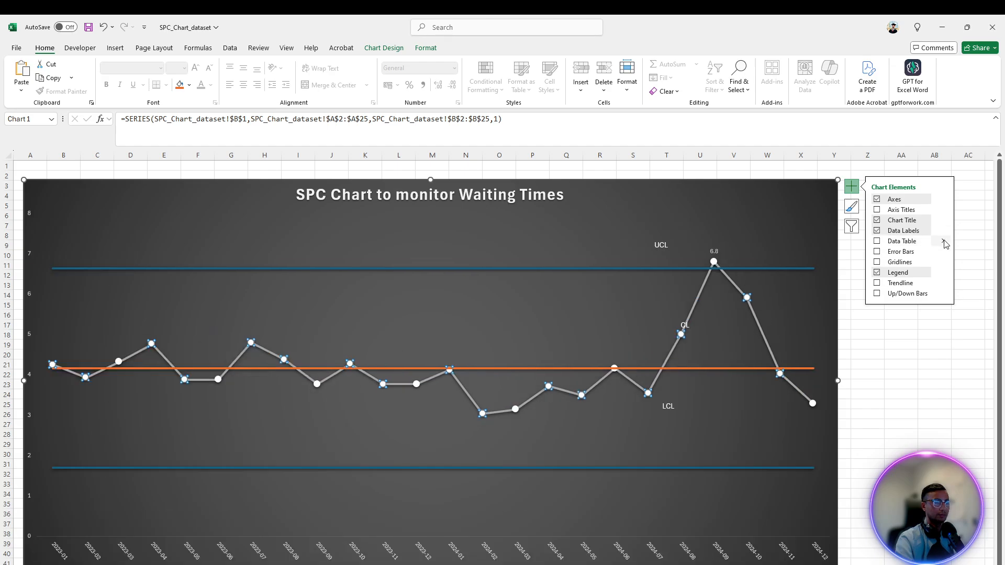
{"action": "mouse_move", "coordinate": [944, 237]}
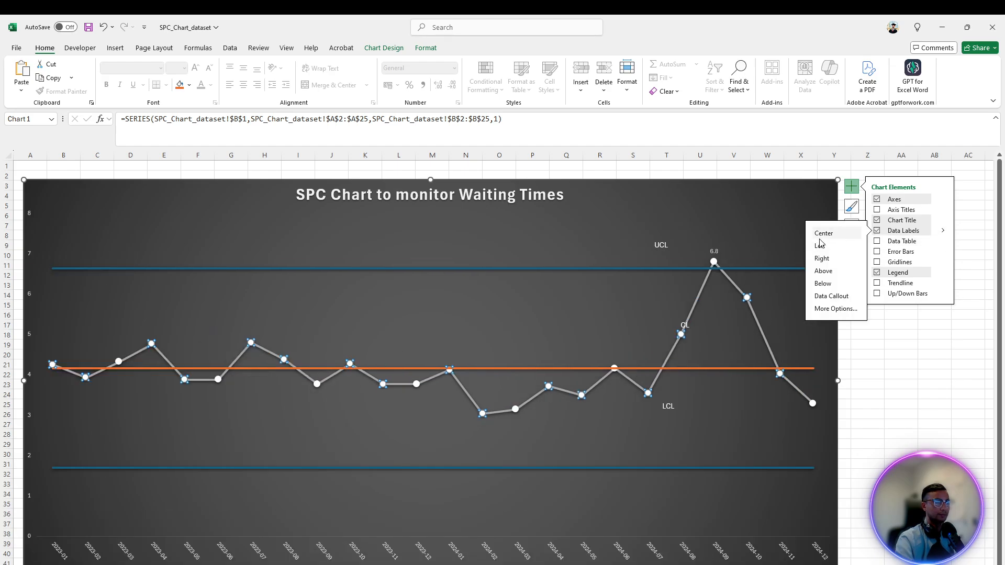
{"action": "left_click", "coordinate": [823, 270]}
{"action": "left_click", "coordinate": [747, 313]}
{"action": "left_click", "coordinate": [900, 354]}
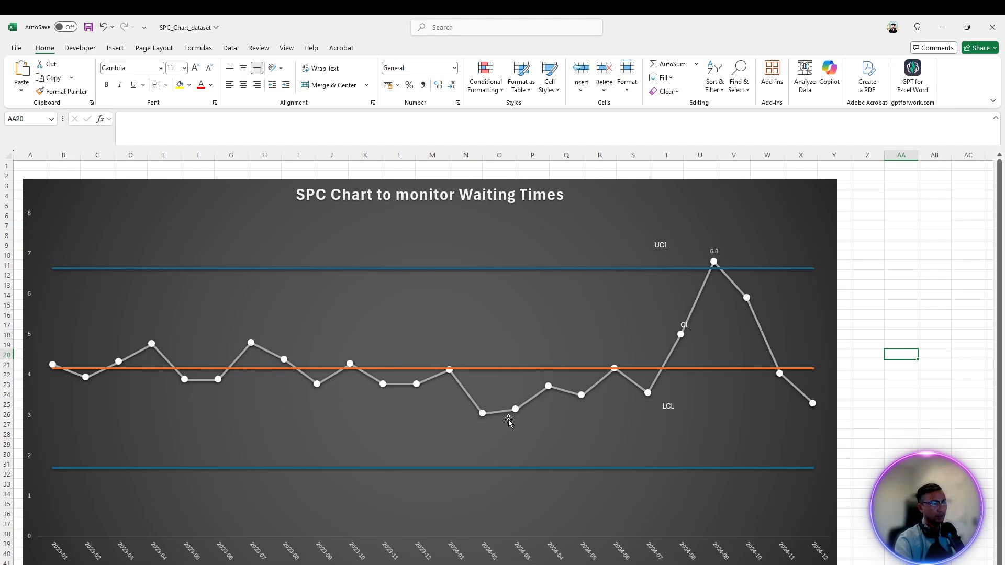
{"action": "left_click", "coordinate": [481, 412]}
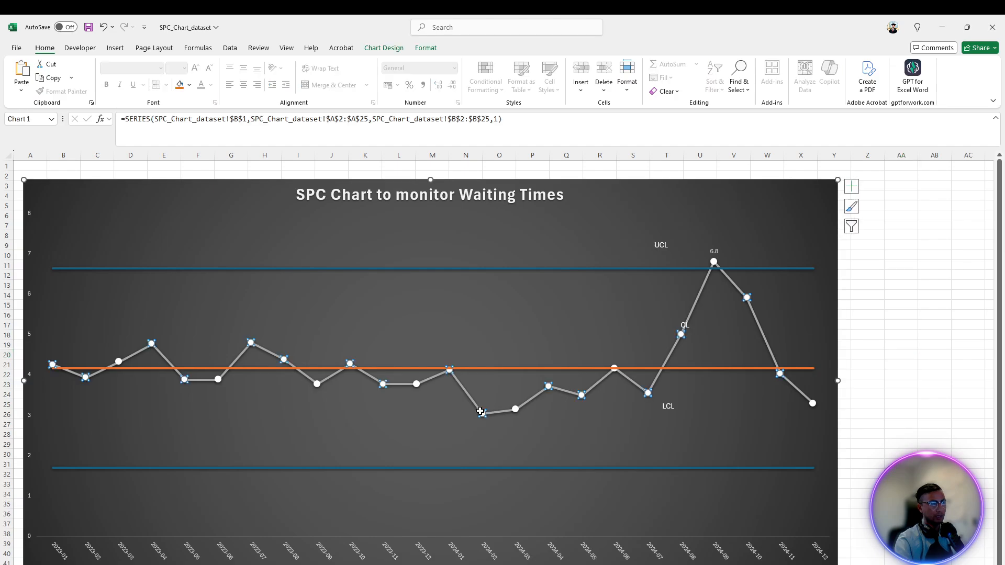
{"action": "left_click", "coordinate": [649, 394]}
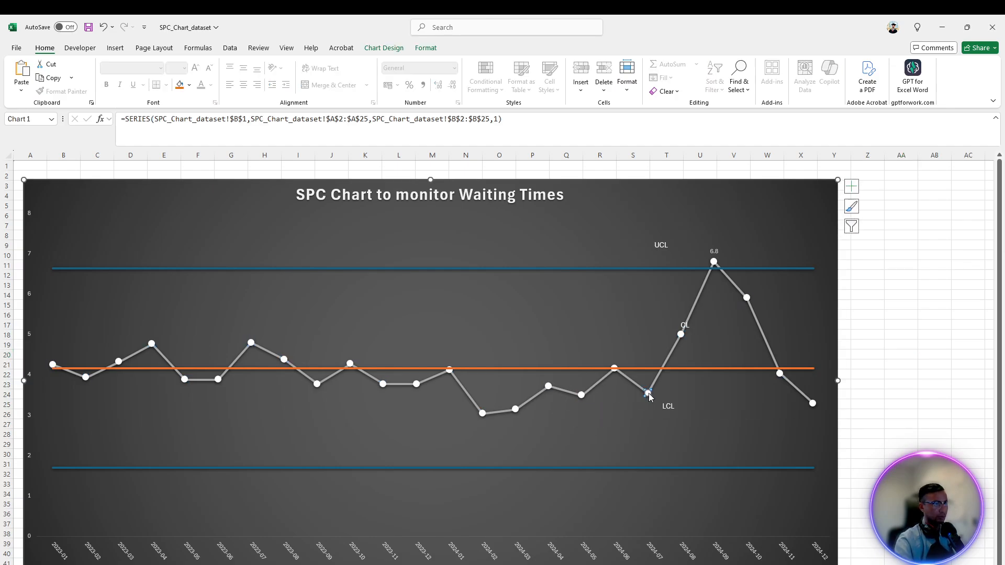
{"action": "left_click", "coordinate": [478, 415]}
{"action": "left_click", "coordinate": [493, 413]}
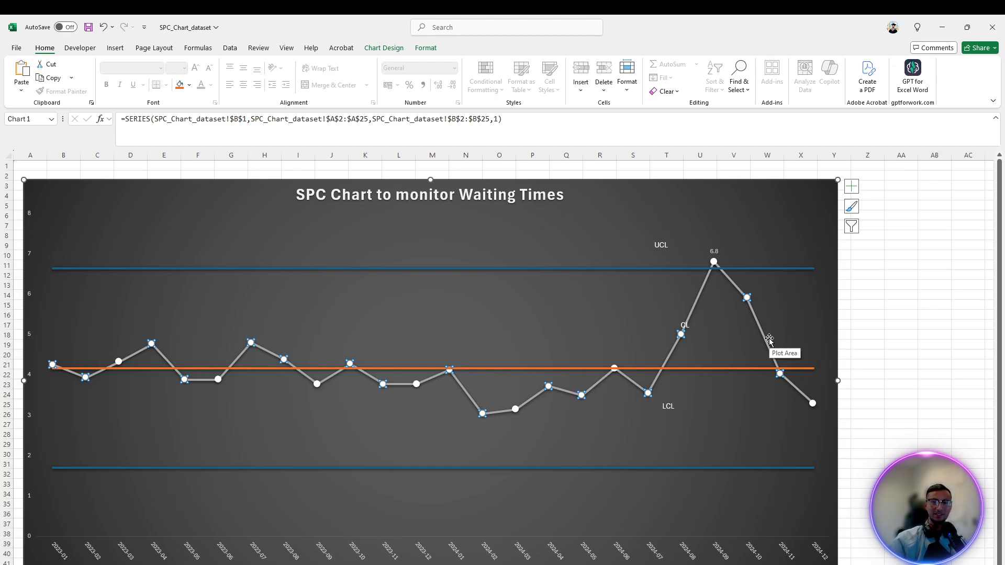
{"action": "key", "text": "s"}
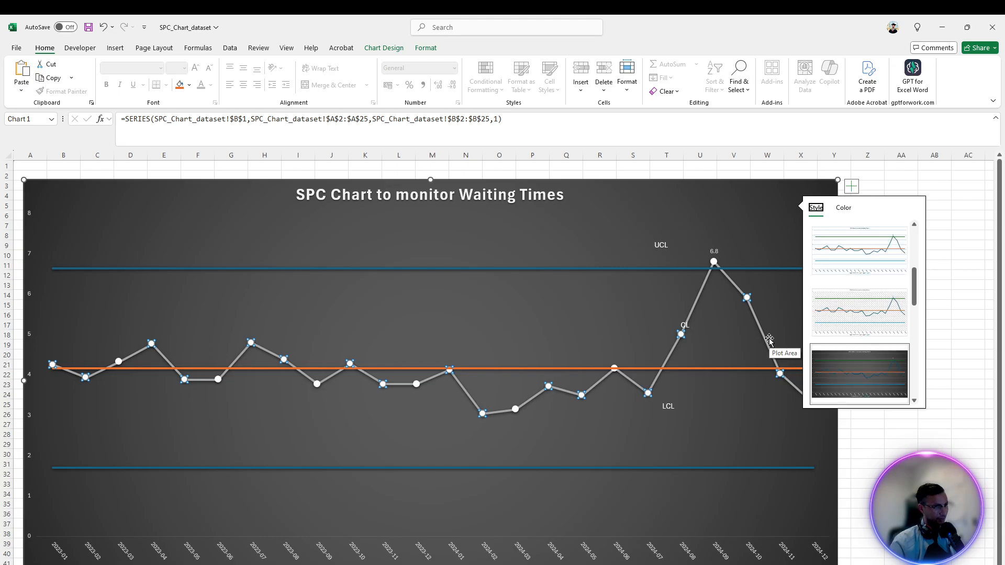
{"action": "left_click", "coordinate": [683, 325]}
{"action": "left_click", "coordinate": [625, 317]}
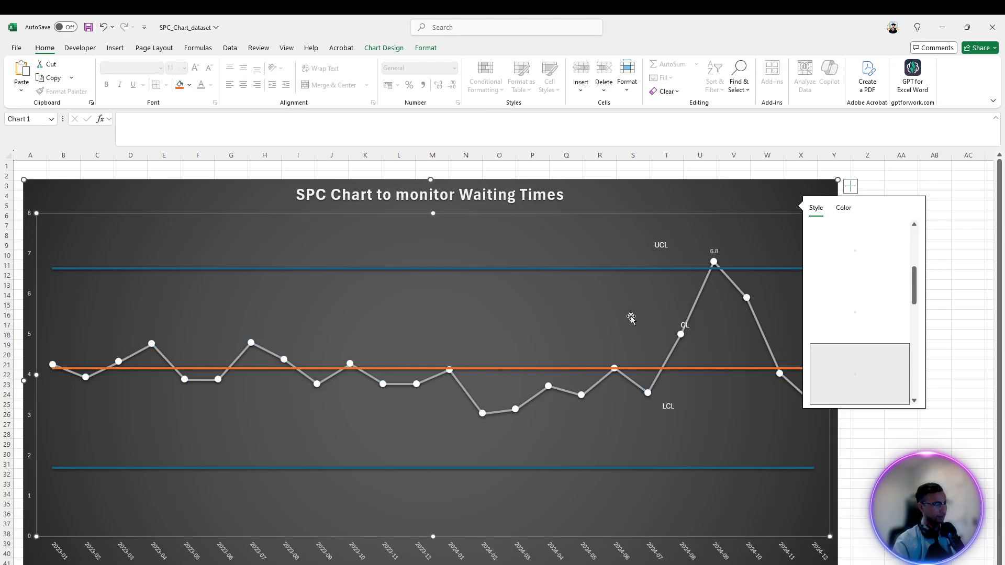